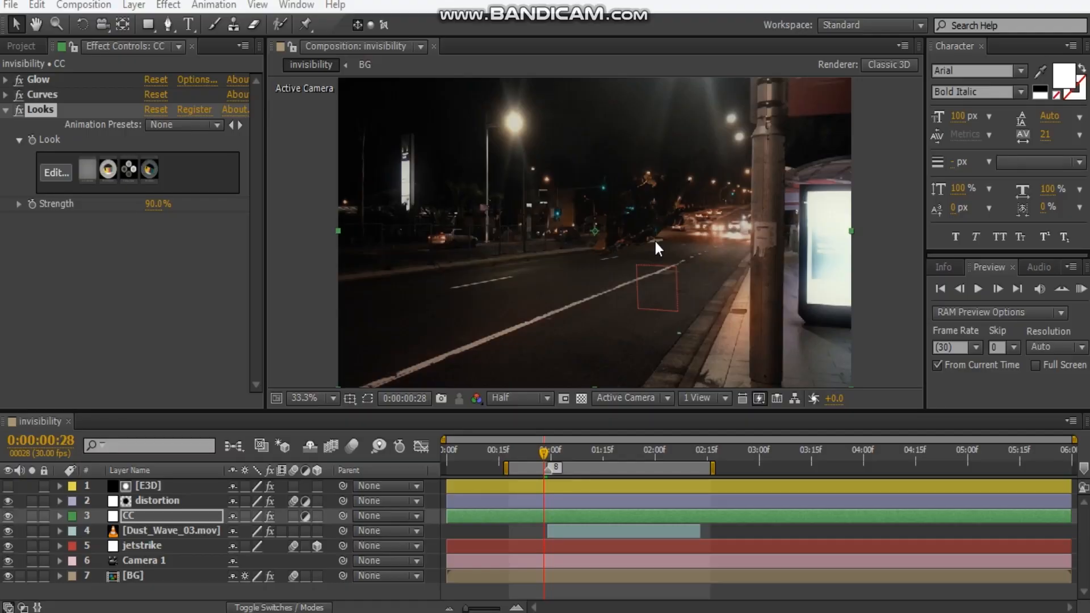
- Create a new composition from the IMG_0315.MOV footage
{"action": "left_click", "coordinate": [28, 47]}
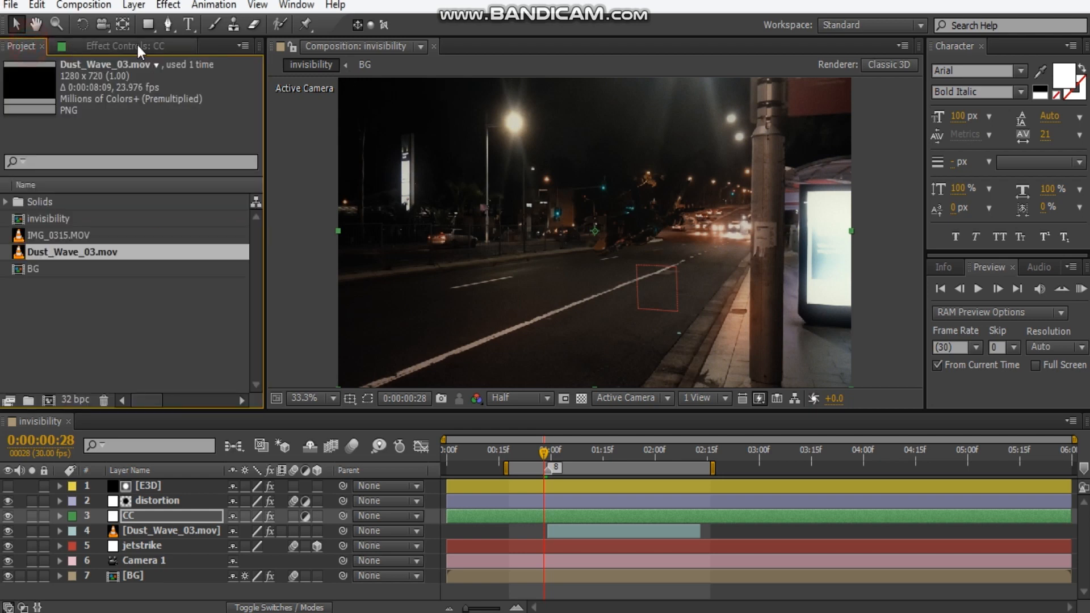
{"action": "left_click", "coordinate": [55, 304]}
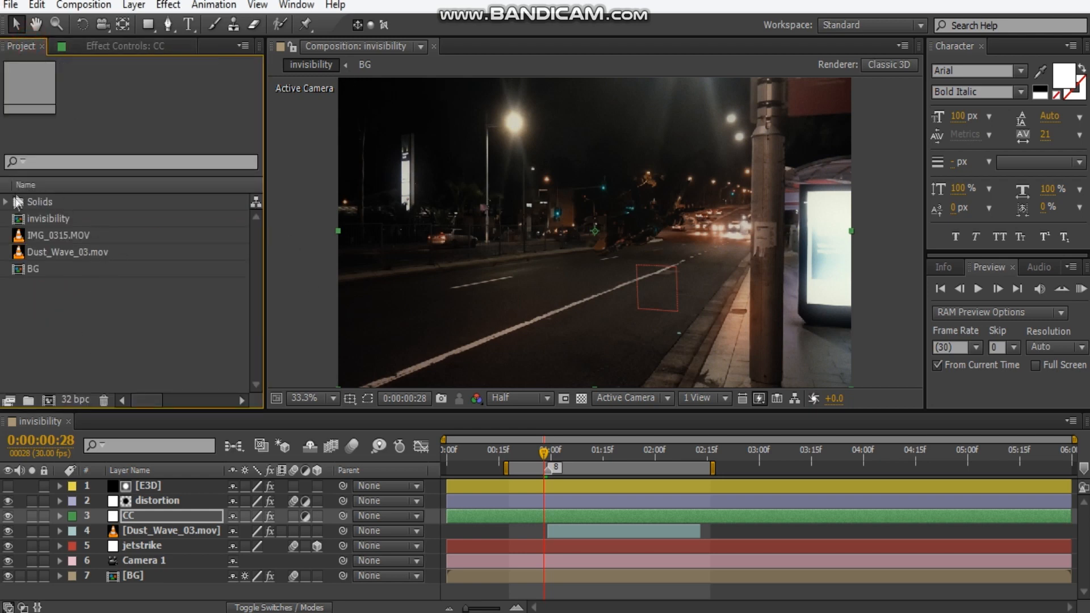
{"action": "left_click", "coordinate": [66, 239]}
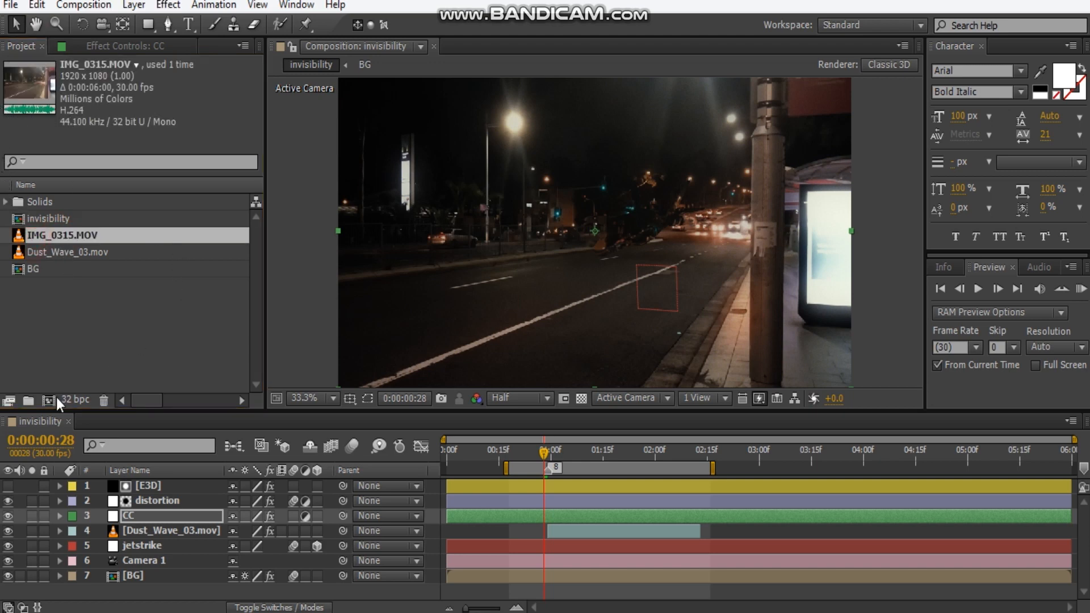
{"action": "left_click", "coordinate": [50, 402]}
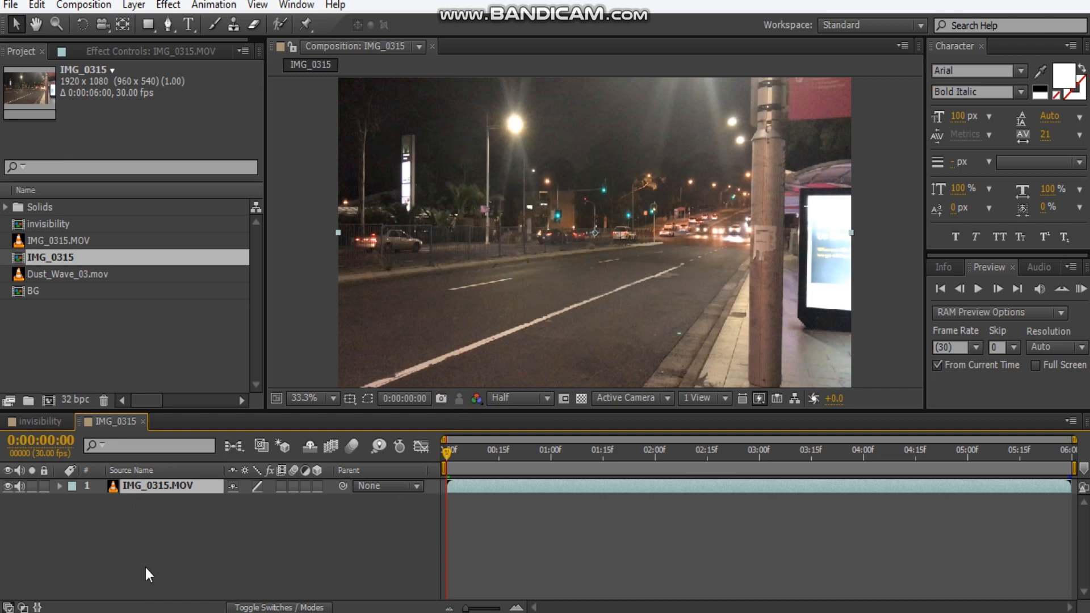
- Pre-compose the IMG_0315.MOV layer as "BG 2", moving all attributes into the new composition
{"action": "left_click", "coordinate": [175, 533]}
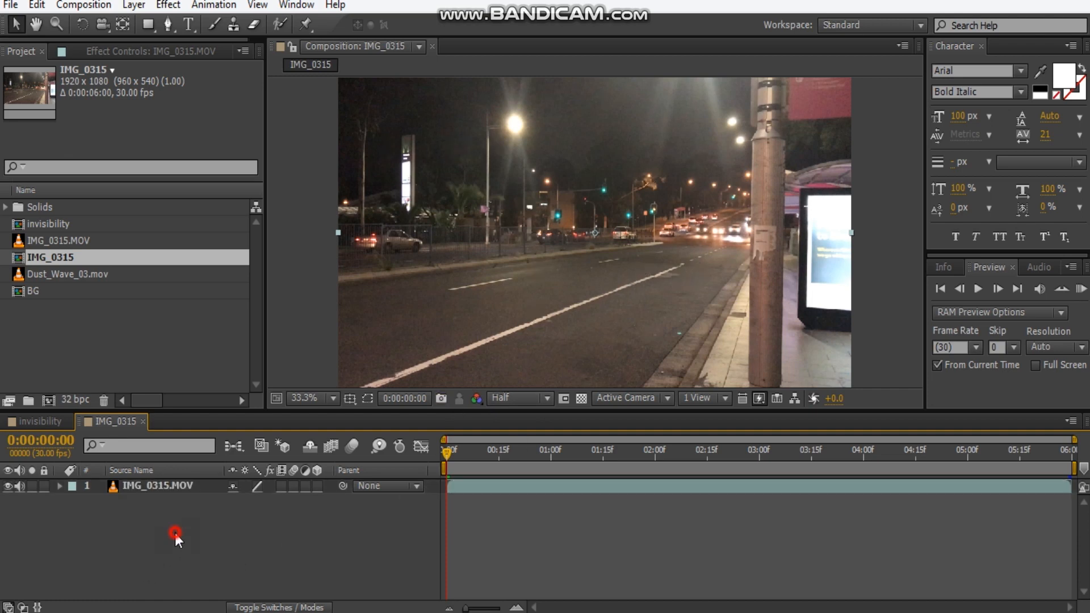
{"action": "left_click", "coordinate": [153, 493]}
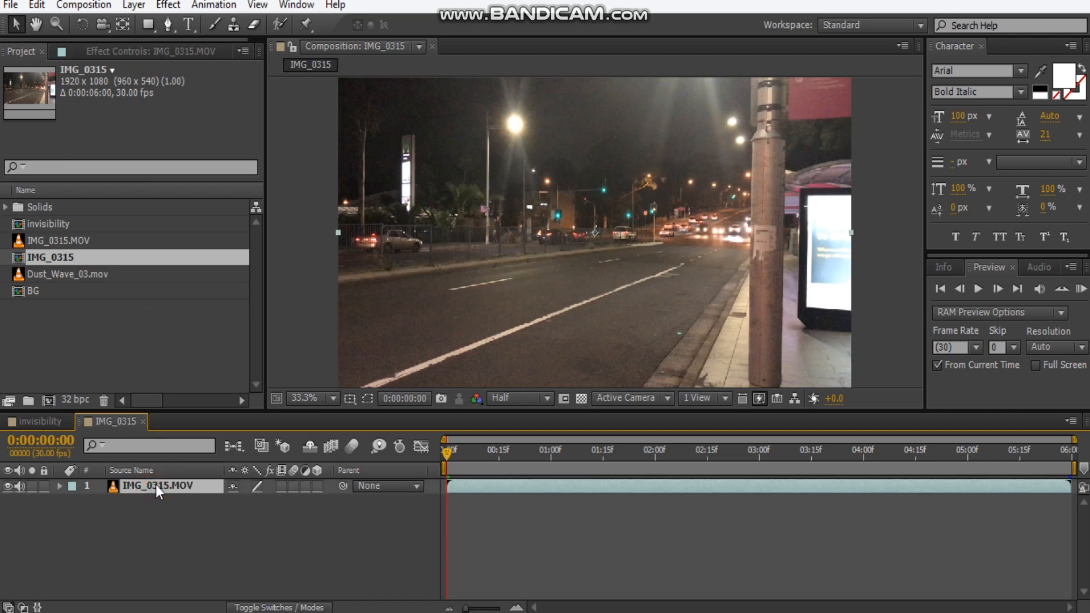
{"action": "right_click", "coordinate": [156, 485]}
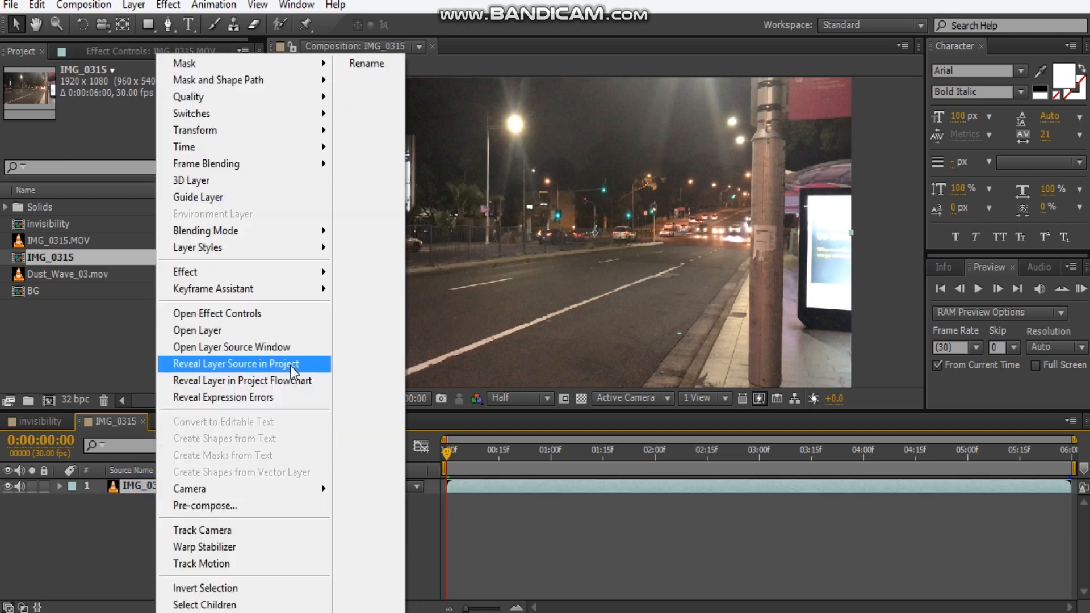
{"action": "left_click", "coordinate": [232, 506]}
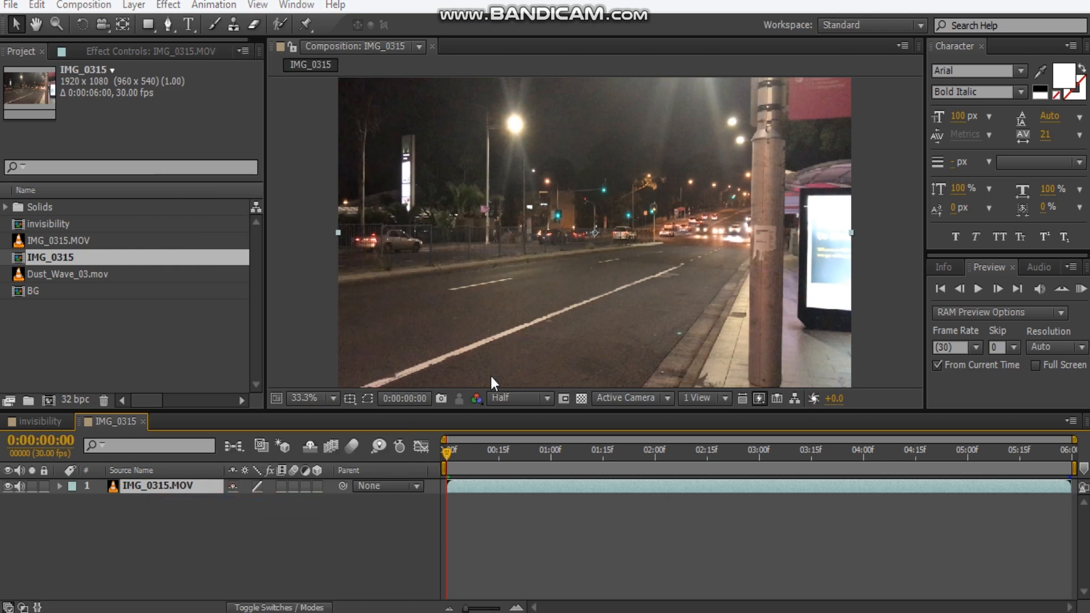
{"action": "left_click", "coordinate": [575, 299]}
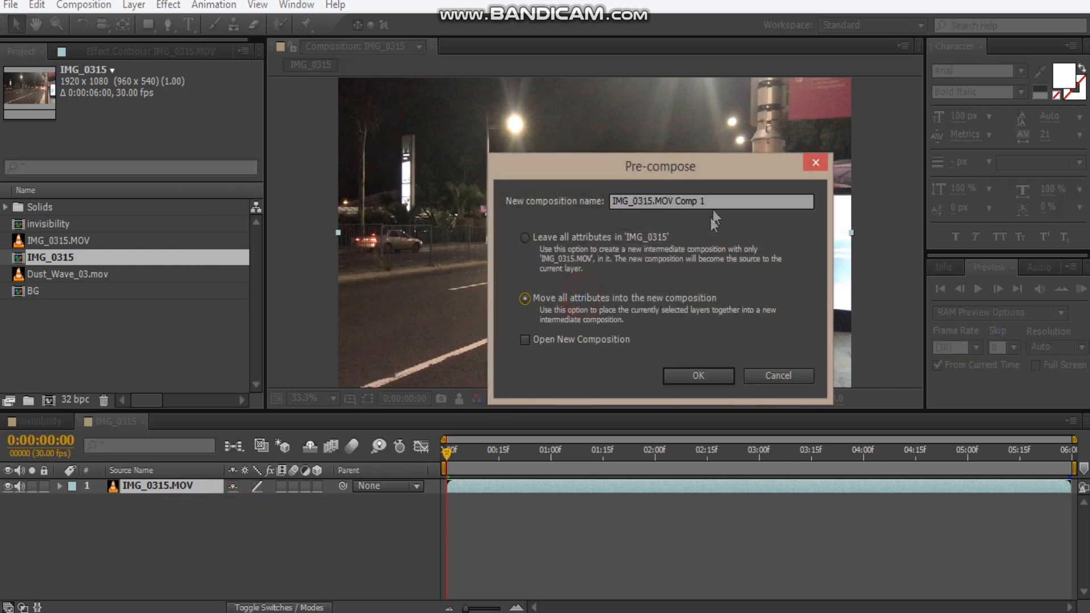
{"action": "left_click", "coordinate": [723, 198]}
{"action": "type", "text": "BG 2"}
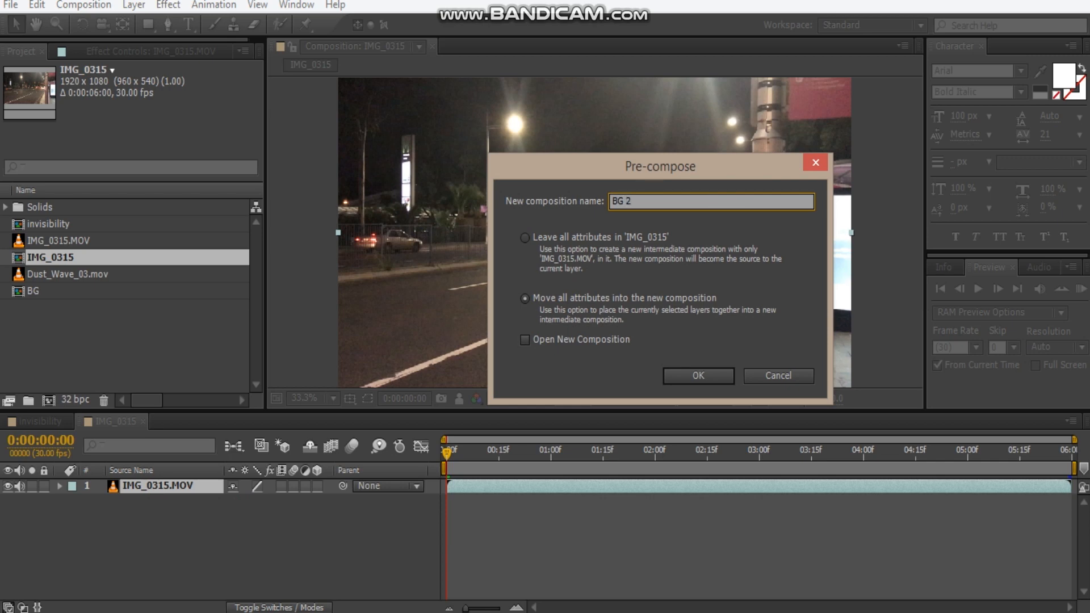
{"action": "key", "text": "Return"}
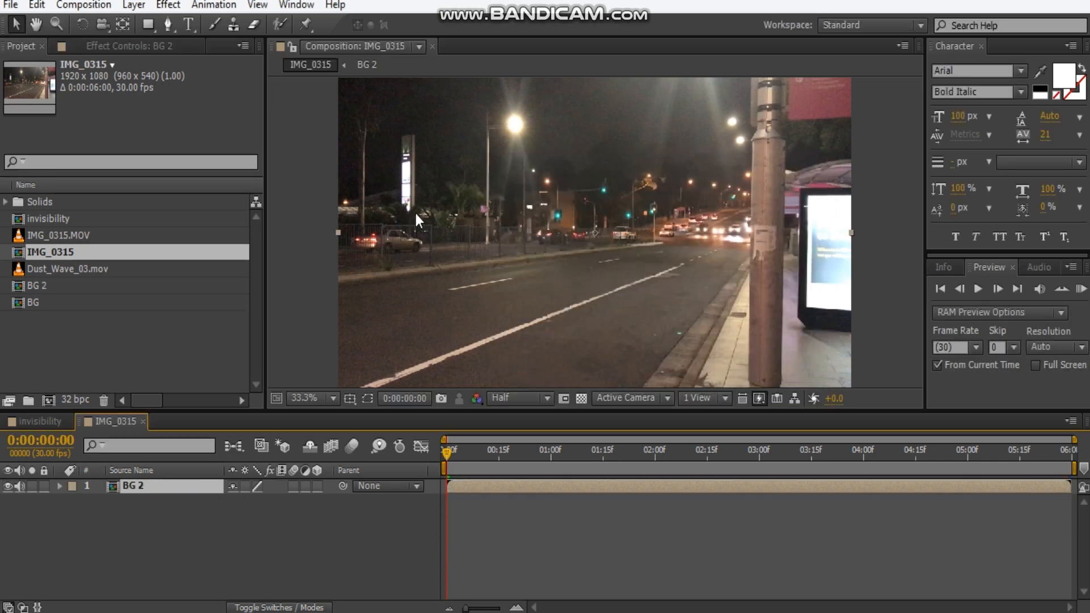
- Apply the Remove Grain effect to the BG 2 layer and set its viewing mode to Final Output
{"action": "right_click", "coordinate": [88, 124]}
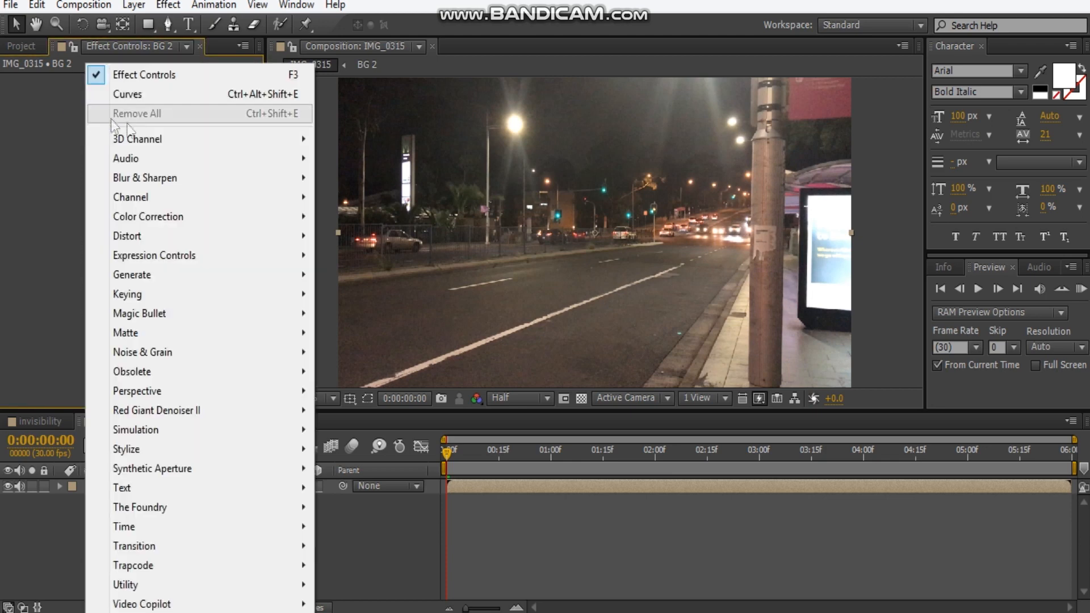
{"action": "left_click", "coordinate": [369, 524]}
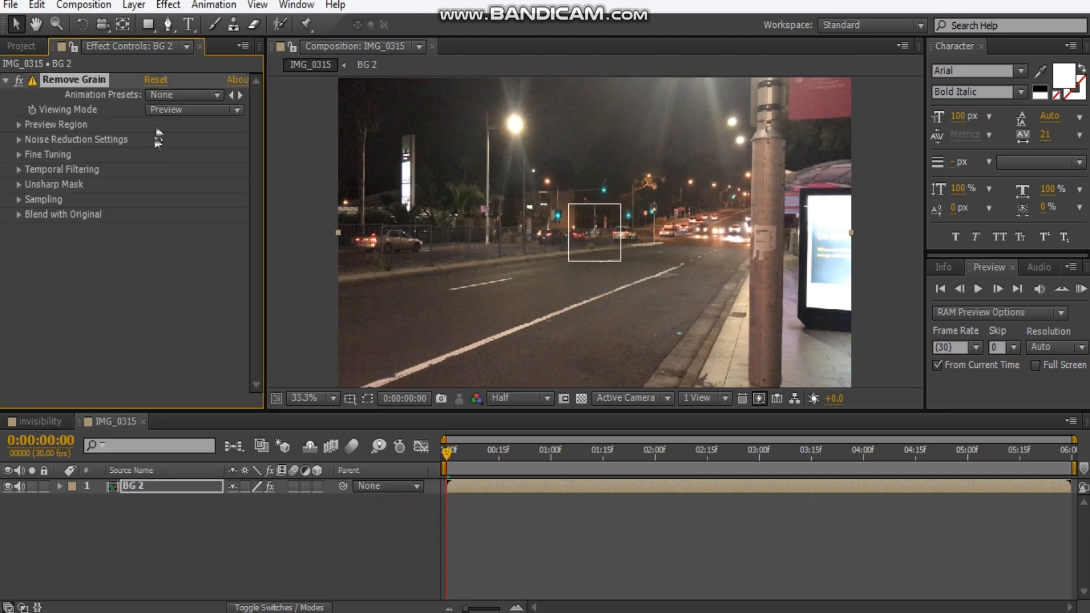
{"action": "left_click", "coordinate": [165, 111]}
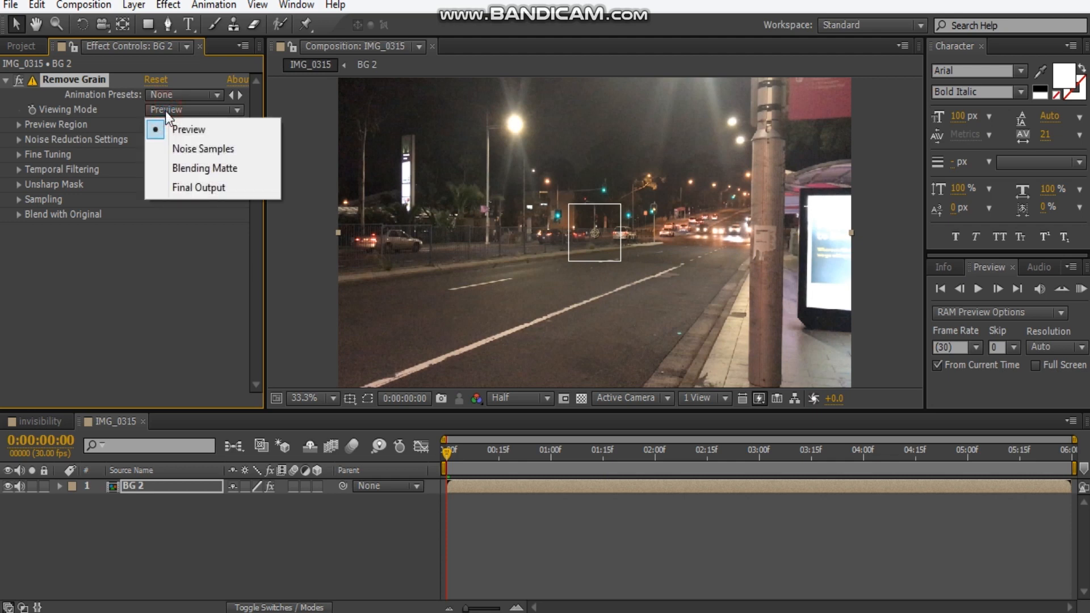
{"action": "left_click", "coordinate": [244, 186]}
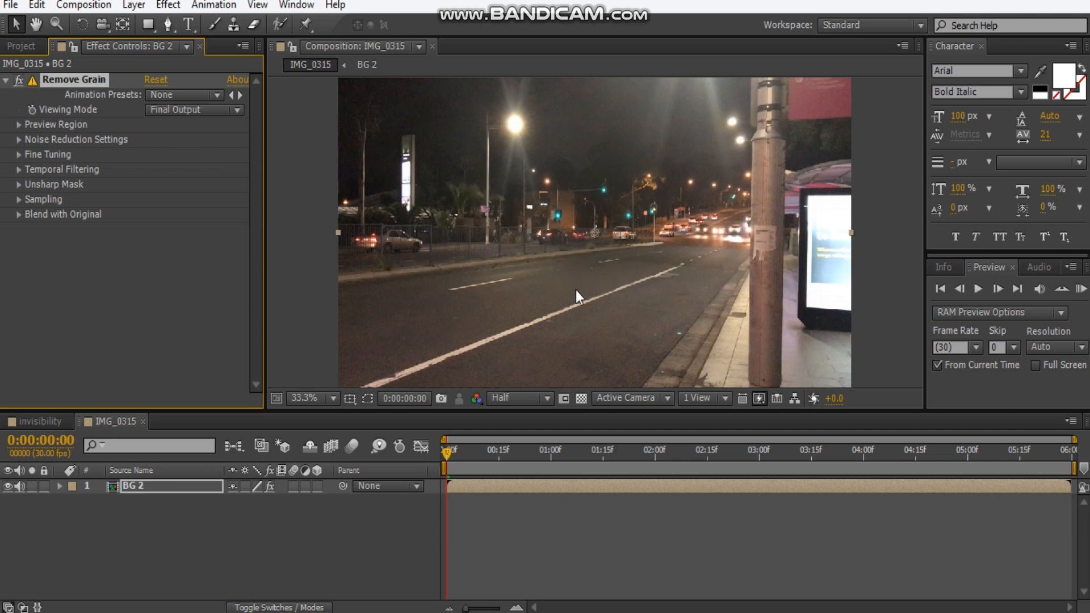
- Enable temporal filtering in the Remove Grain effect on BG 2
{"action": "left_click", "coordinate": [20, 140]}
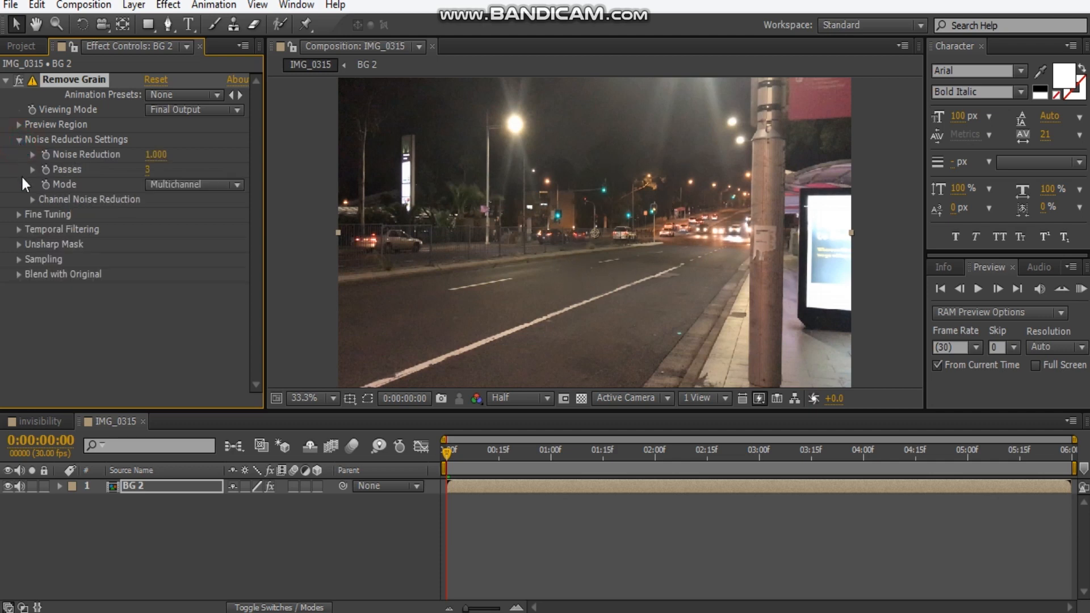
{"action": "left_click", "coordinate": [17, 230]}
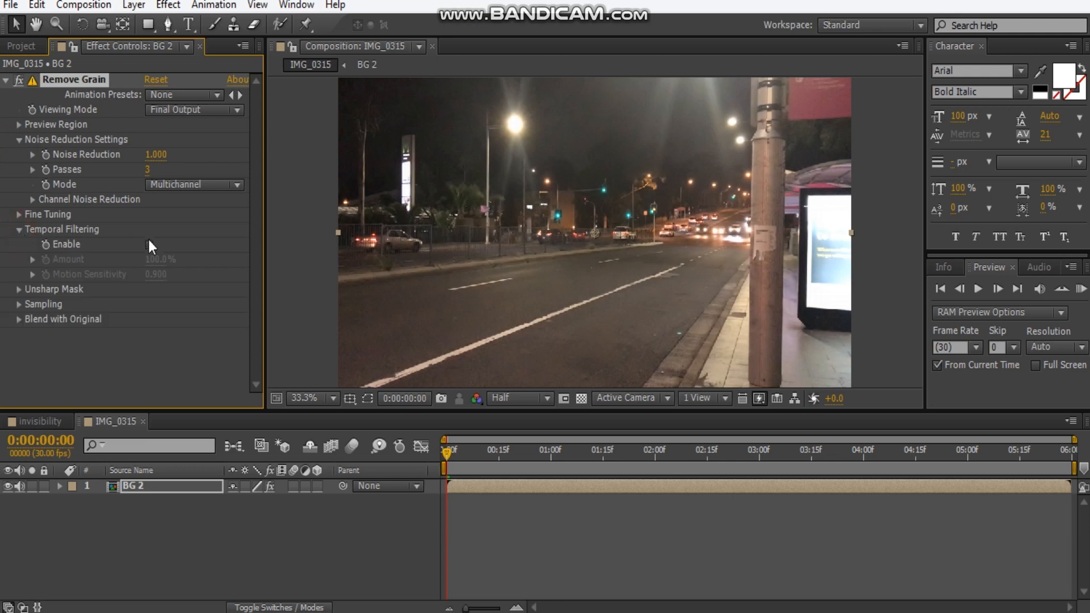
{"action": "left_click", "coordinate": [149, 245]}
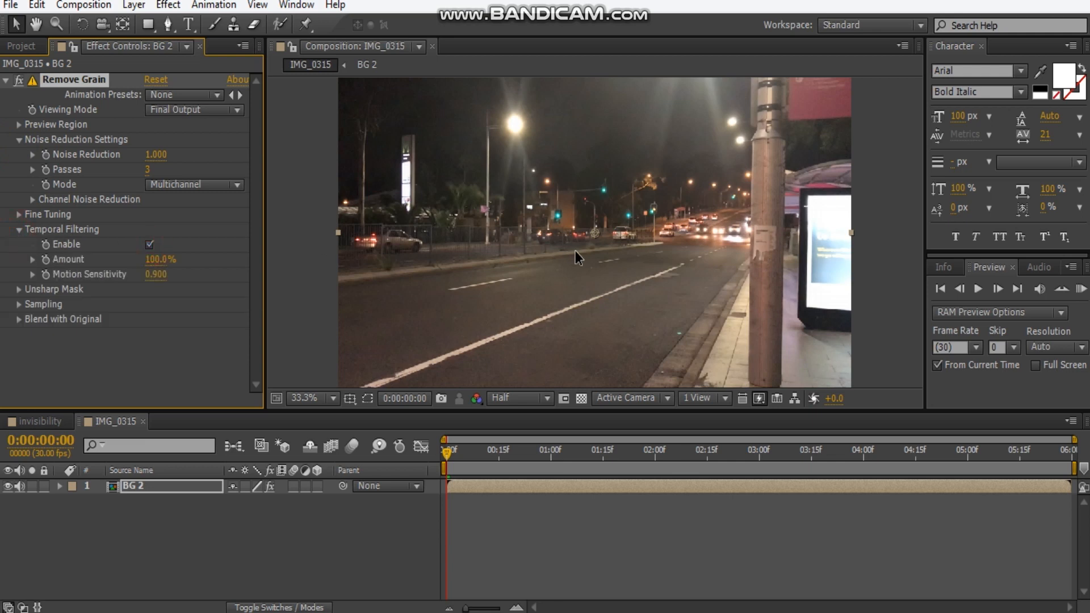
{"action": "left_click", "coordinate": [6, 80]}
- Compare the night sky around the street lamp with Remove Grain switched off and on
{"action": "left_click_drag", "start_coordinate": [583, 176], "coordinate": [605, 208]}
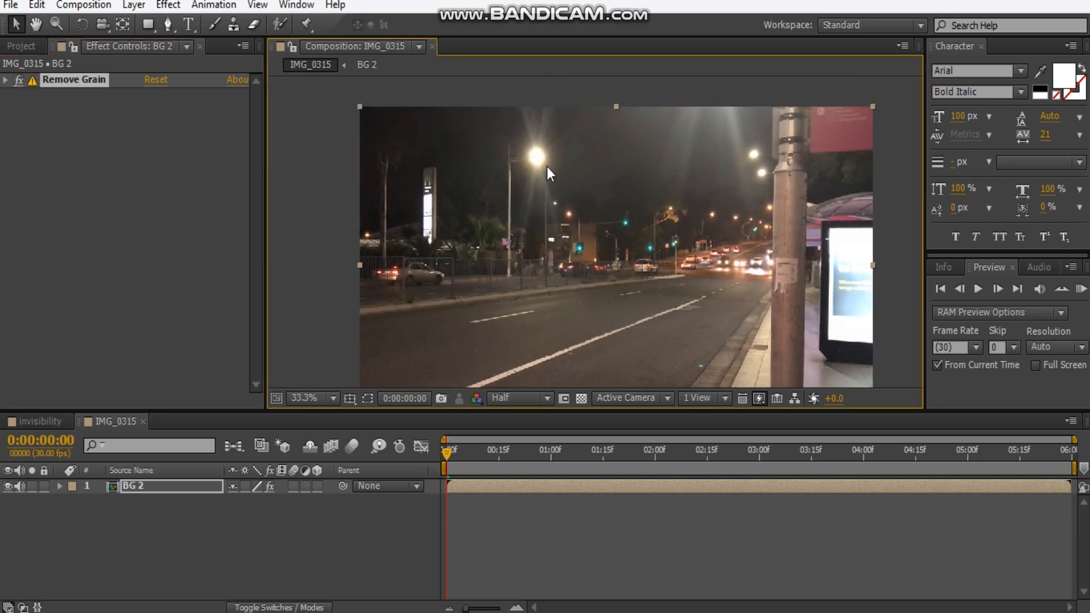
{"action": "scroll", "coordinate": [547, 166], "scroll_direction": "up", "scroll_amount": 2}
{"action": "left_click_drag", "start_coordinate": [471, 152], "coordinate": [617, 198]}
{"action": "scroll", "coordinate": [618, 199], "scroll_direction": "down", "scroll_amount": 1}
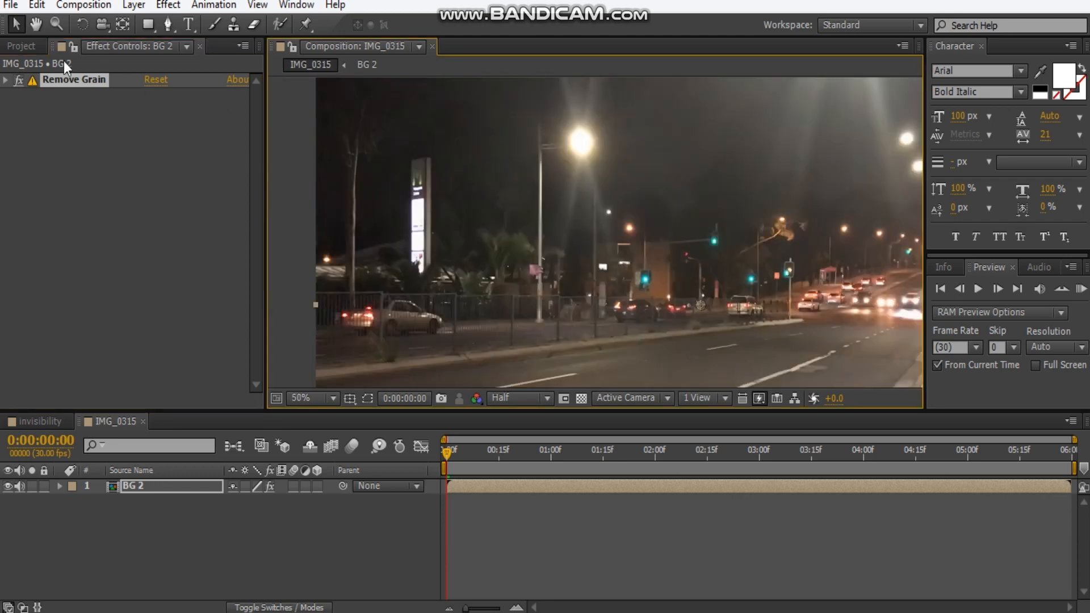
{"action": "left_click", "coordinate": [19, 80]}
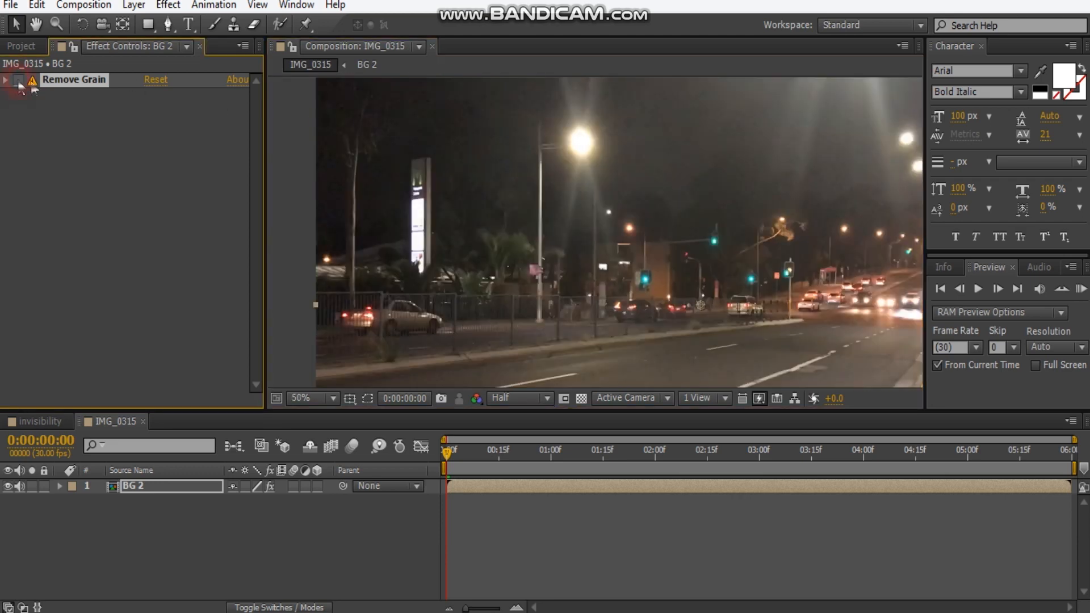
{"action": "scroll", "coordinate": [634, 193], "scroll_direction": "up", "scroll_amount": 2}
{"action": "left_click_drag", "start_coordinate": [635, 193], "coordinate": [571, 264]}
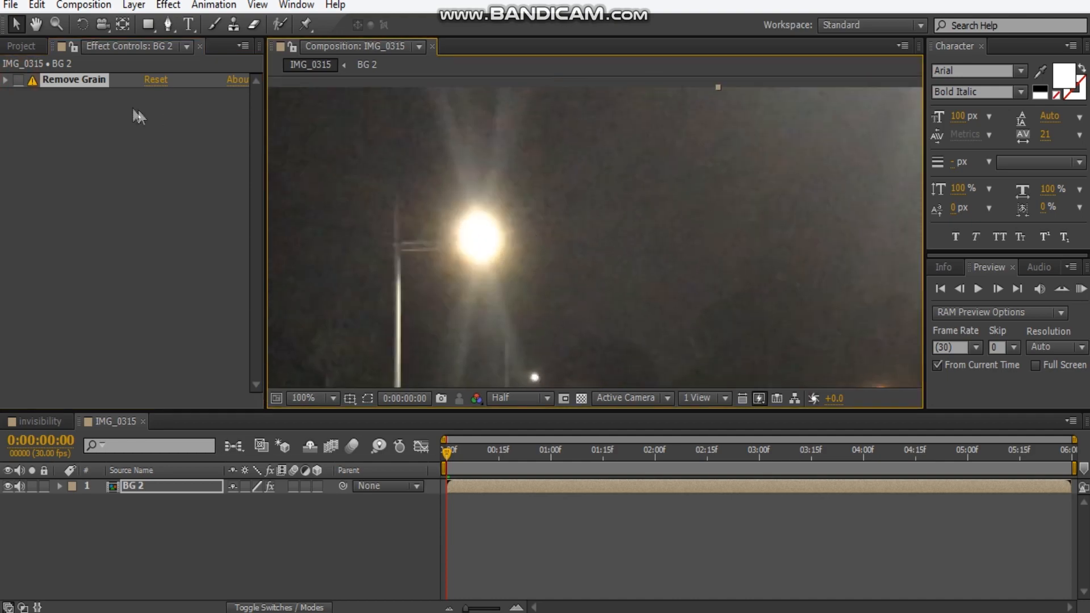
{"action": "left_click", "coordinate": [18, 80]}
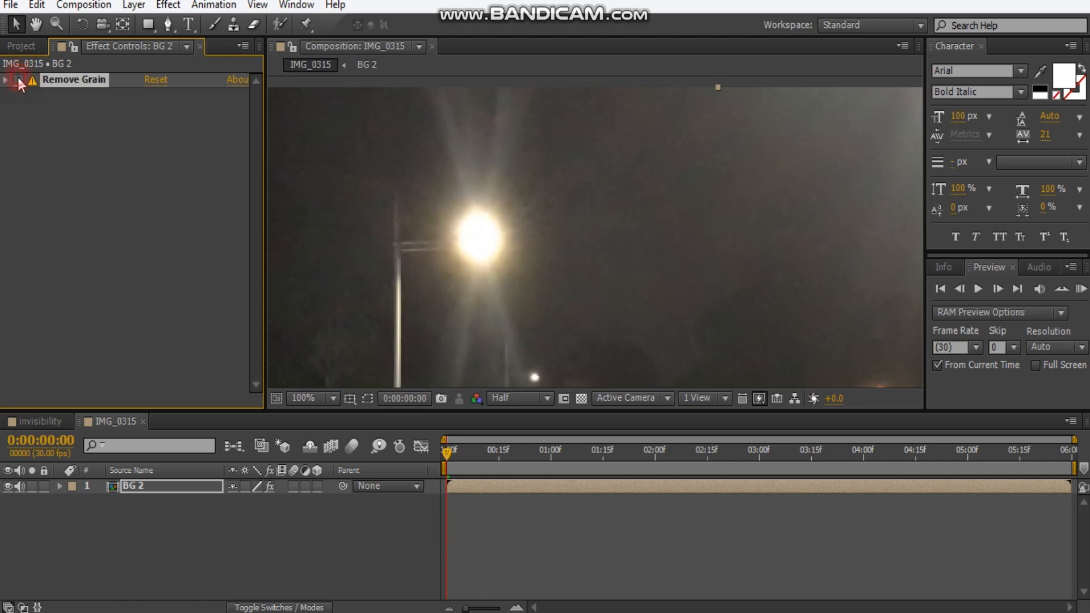
{"action": "scroll", "coordinate": [734, 192], "scroll_direction": "down", "scroll_amount": 4}
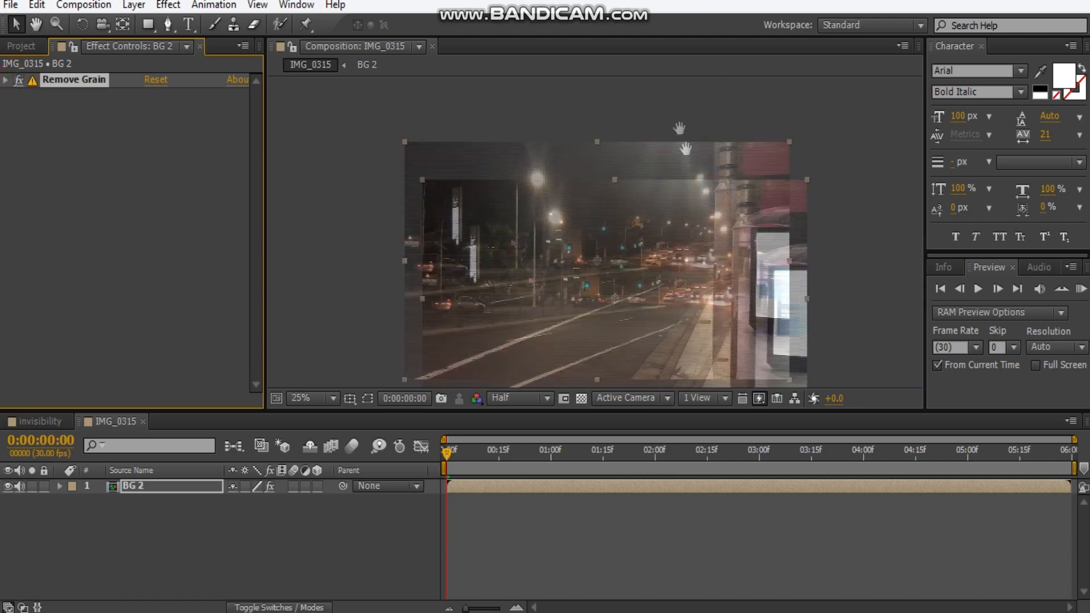
{"action": "left_click_drag", "start_coordinate": [674, 119], "coordinate": [691, 142]}
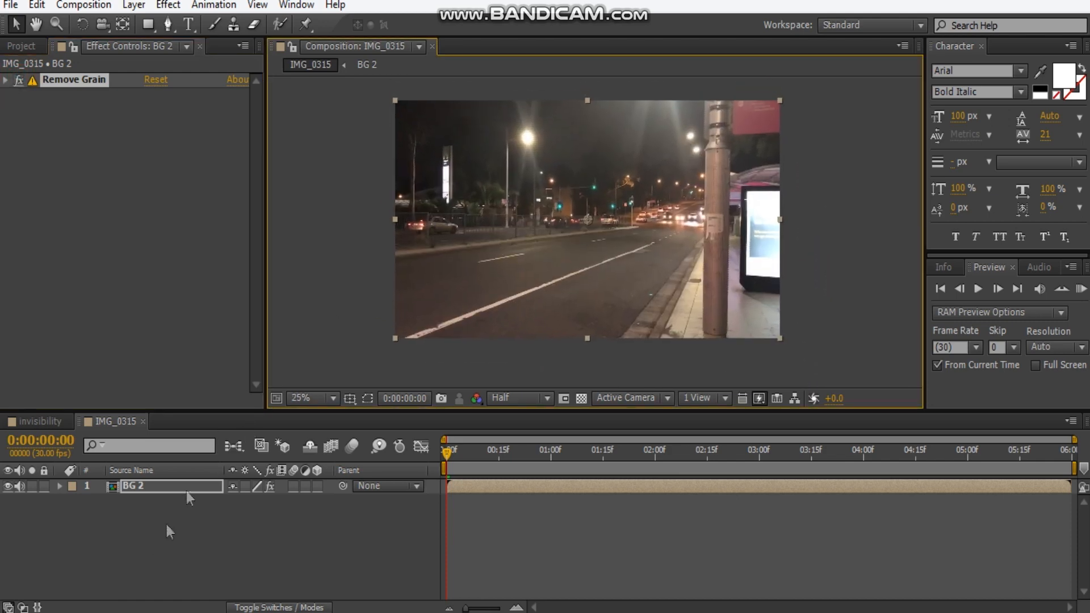
- Create a black 1920 x 1080 px solid layer named "e3d" above BG 2
{"action": "left_click", "coordinate": [152, 539]}
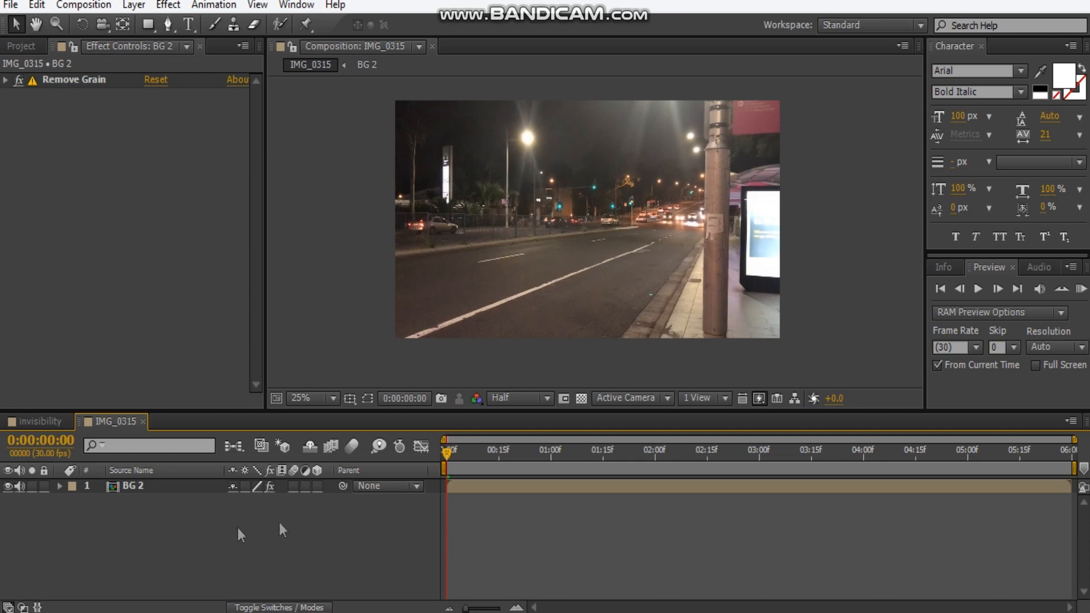
{"action": "key", "text": "ctrl+y"}
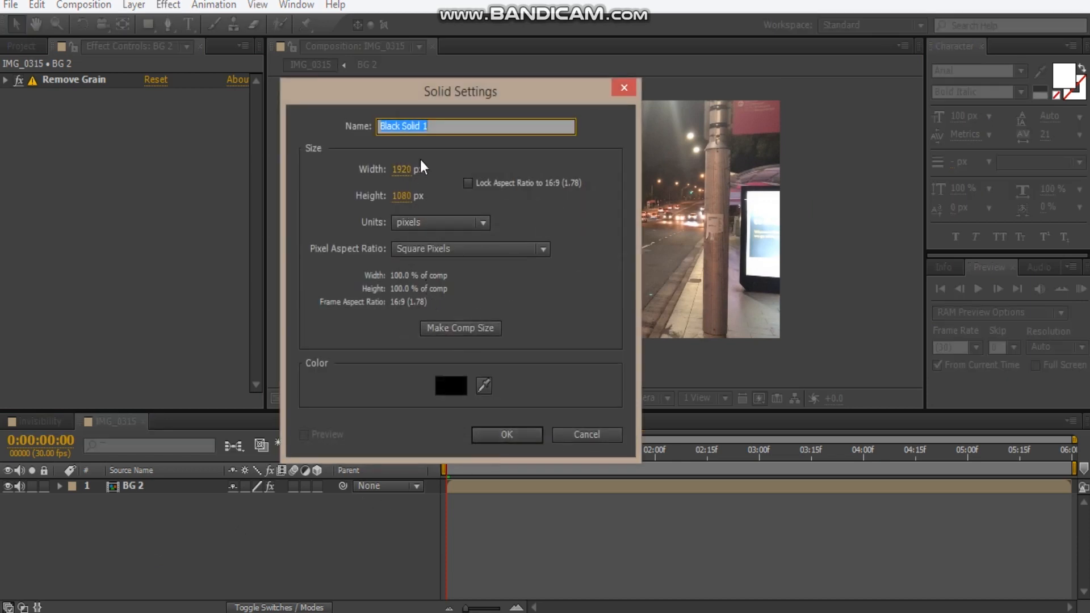
{"action": "type", "text": "e3d"}
{"action": "key", "text": "Return"}
- Apply the Video Copilot Element effect to the e3d solid
{"action": "right_click", "coordinate": [64, 193]}
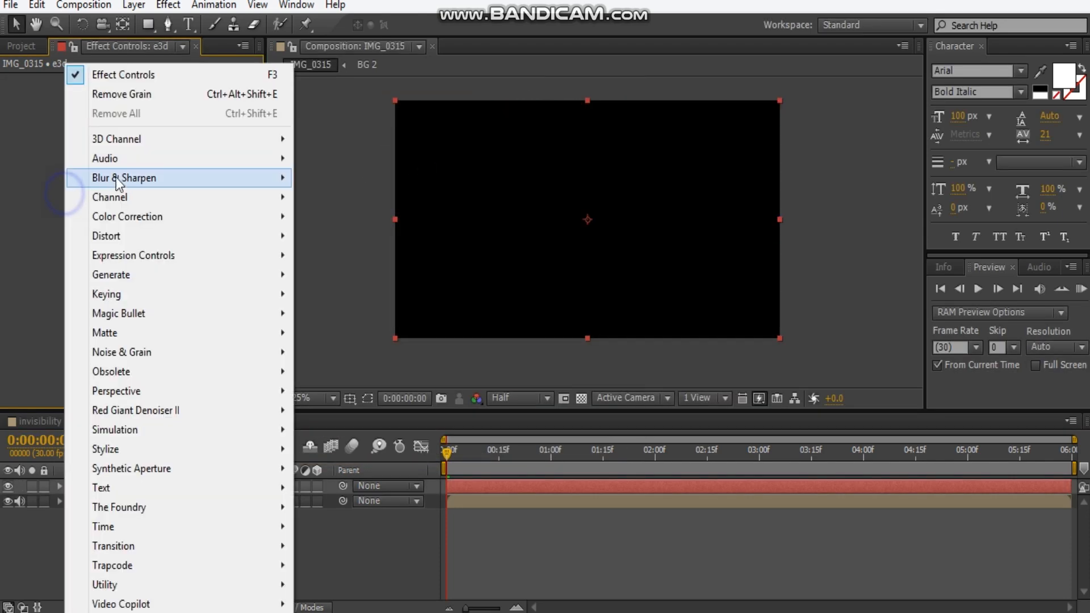
{"action": "mouse_move", "coordinate": [155, 604]}
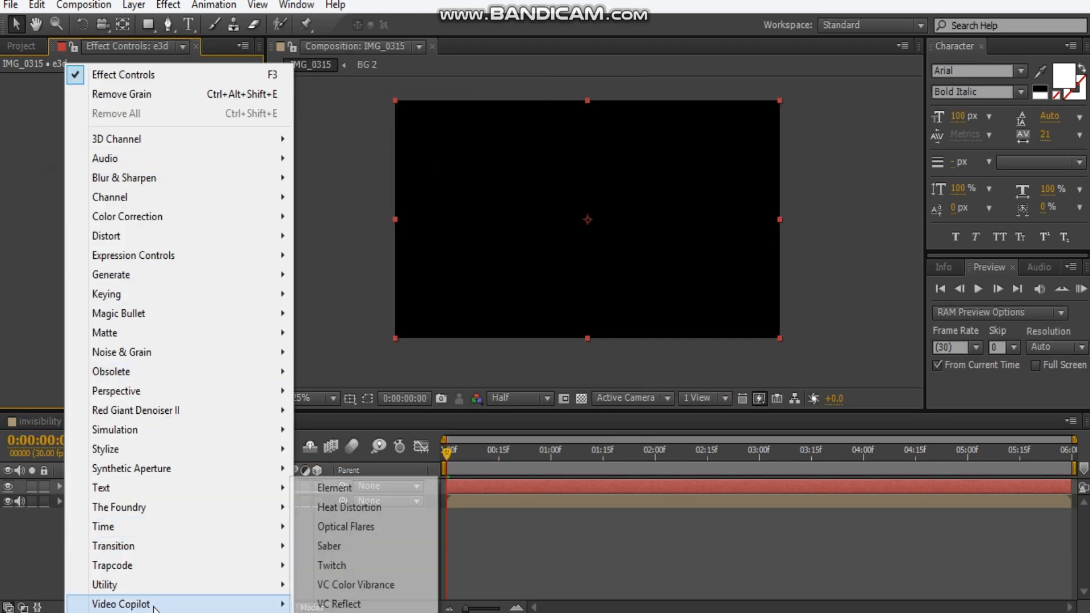
{"action": "left_click", "coordinate": [390, 496]}
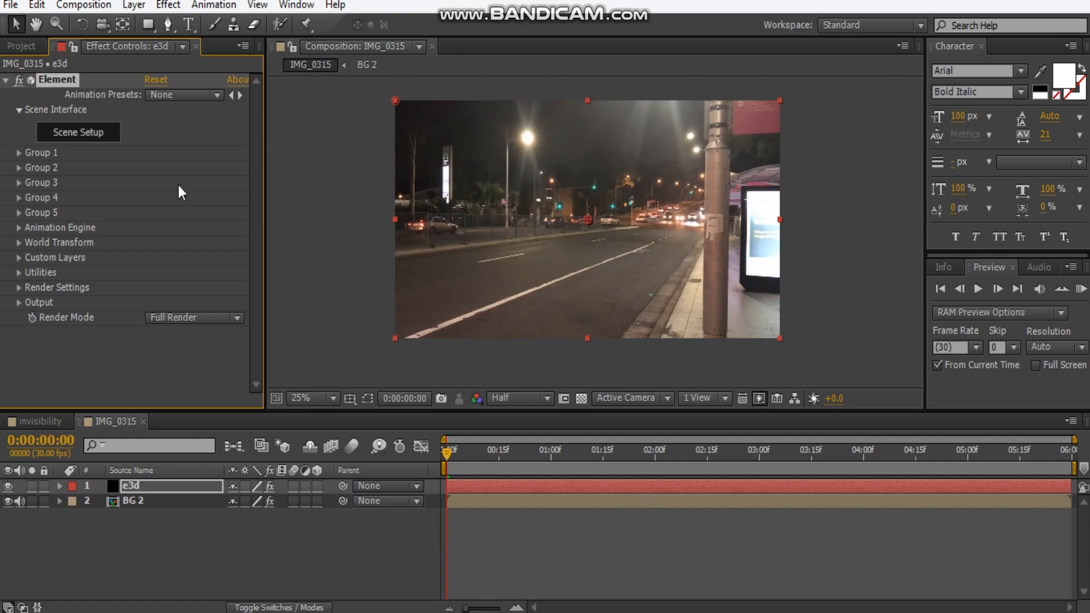
- Open Element's scene setup and add the Ground_Assult_02 aircraft from the Jet_Strike models to the scene
{"action": "left_click", "coordinate": [89, 137]}
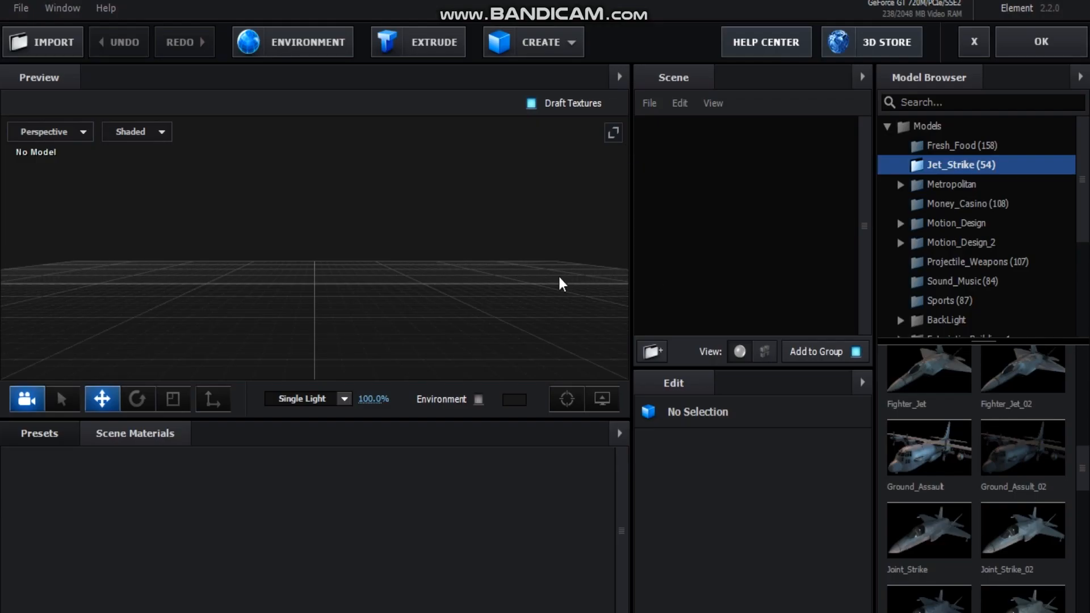
{"action": "left_click", "coordinate": [1048, 480]}
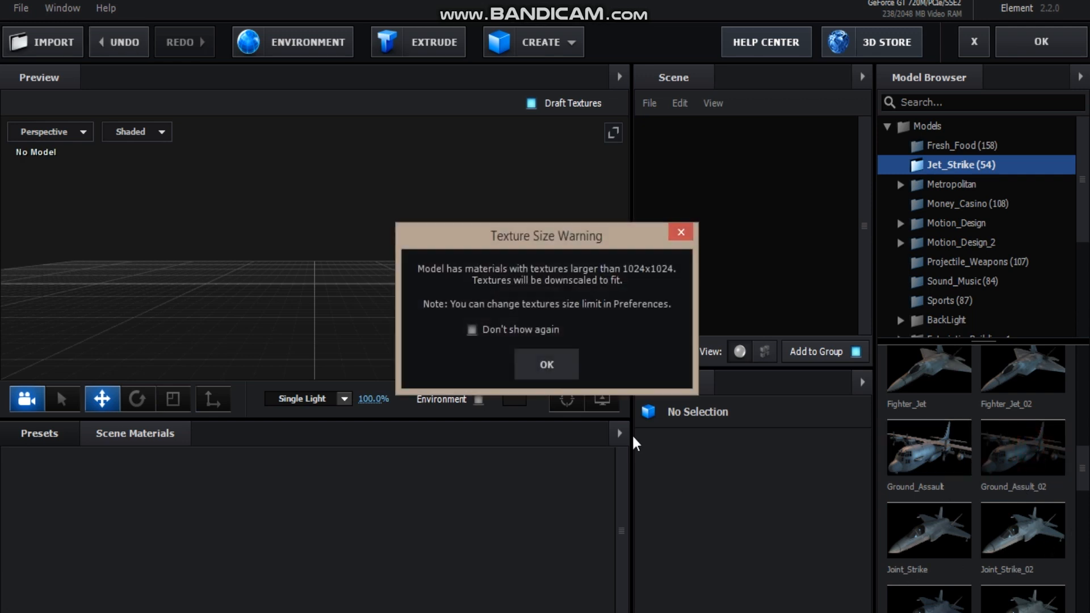
{"action": "left_click", "coordinate": [556, 378]}
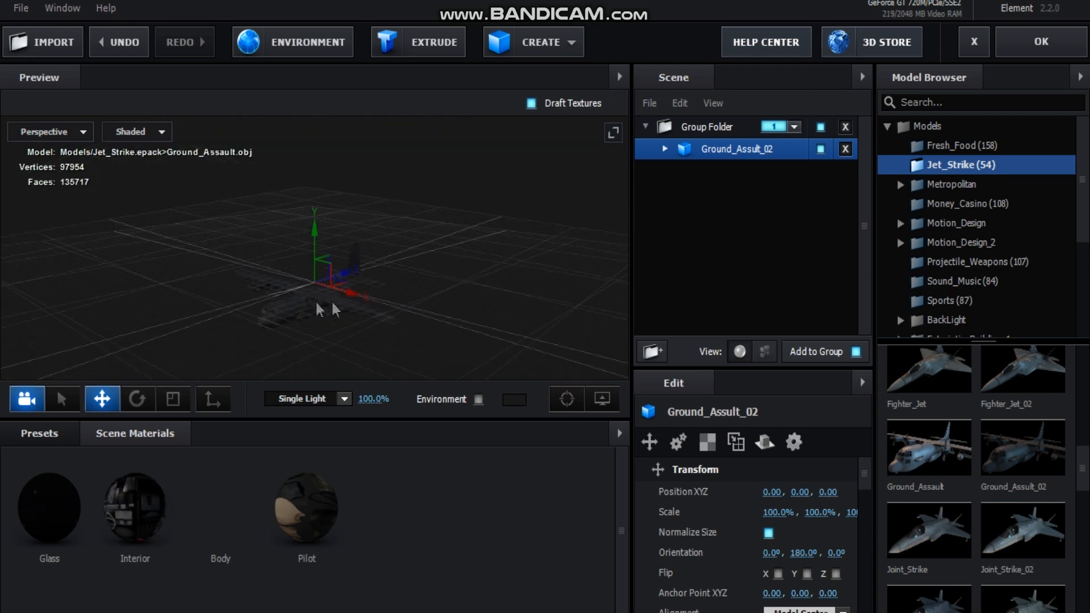
- Raise the Ground_Assult_02 aircraft along the vertical axis to a Y position of about 0.29
{"action": "left_click_drag", "start_coordinate": [314, 264], "coordinate": [315, 207]}
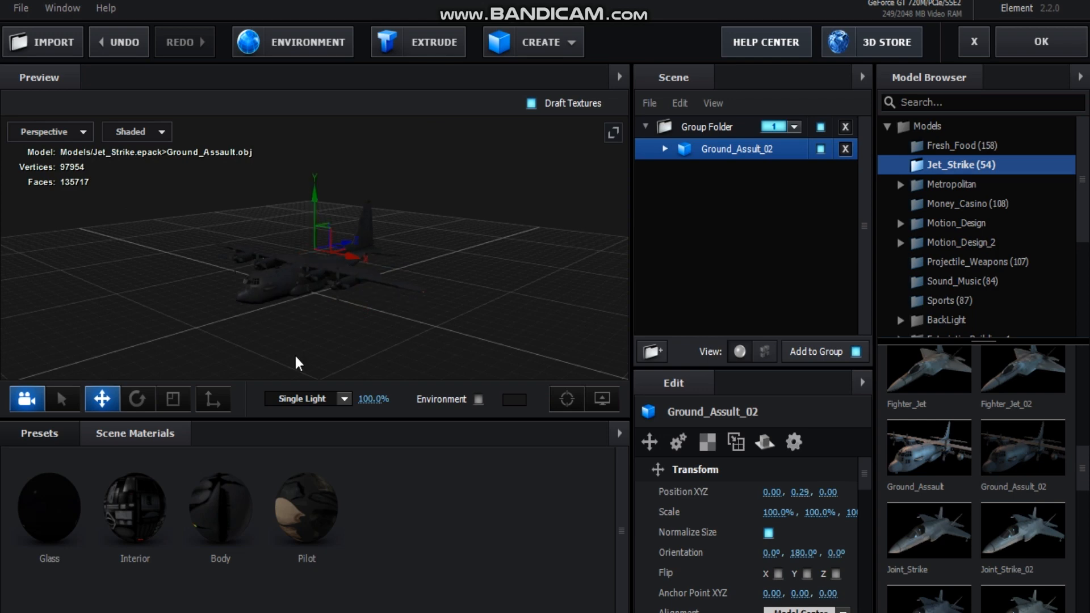
{"action": "left_click_drag", "start_coordinate": [297, 329], "coordinate": [400, 313]}
{"action": "scroll", "coordinate": [290, 275], "scroll_direction": "up", "scroll_amount": 5}
{"action": "left_click_drag", "start_coordinate": [485, 328], "coordinate": [359, 263]}
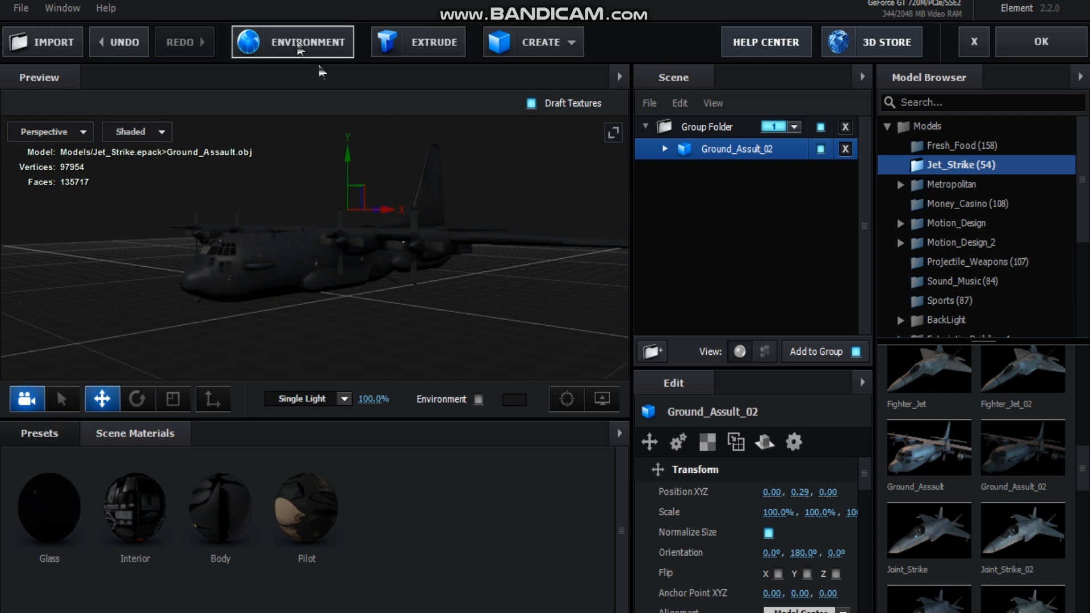
- Accept the Element scene setup and collapse the e3d layer's properties
{"action": "left_click", "coordinate": [1030, 46]}
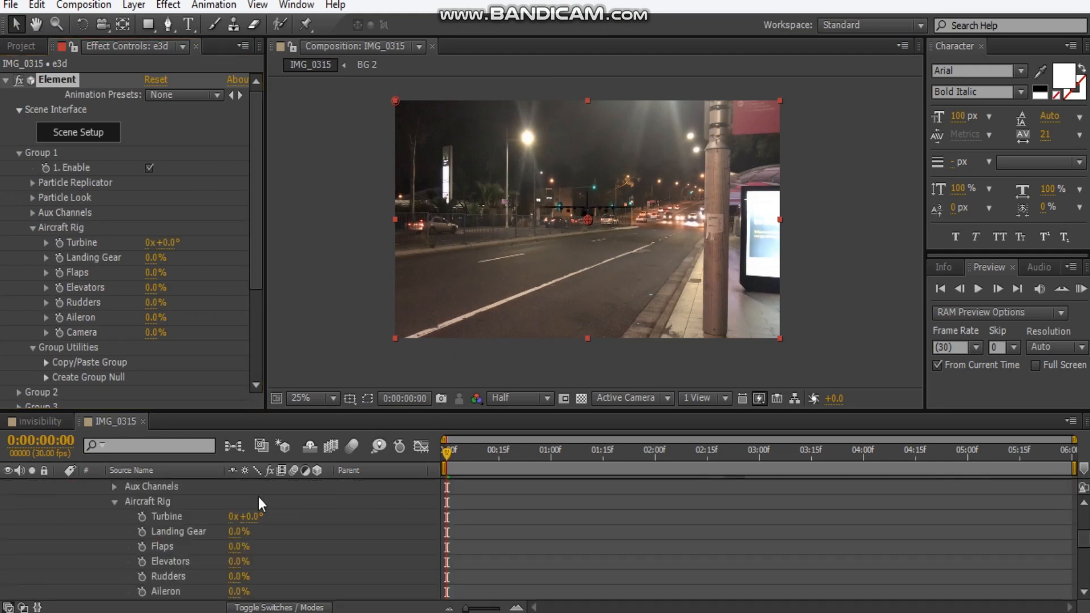
{"action": "scroll", "coordinate": [295, 513], "scroll_direction": "up", "scroll_amount": 5}
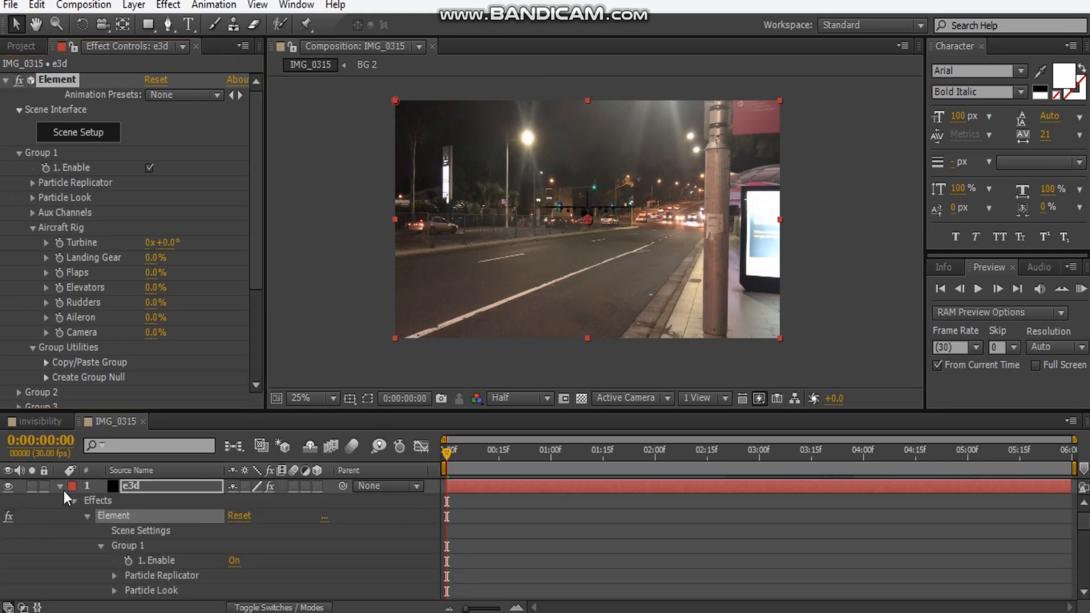
{"action": "left_click", "coordinate": [61, 487]}
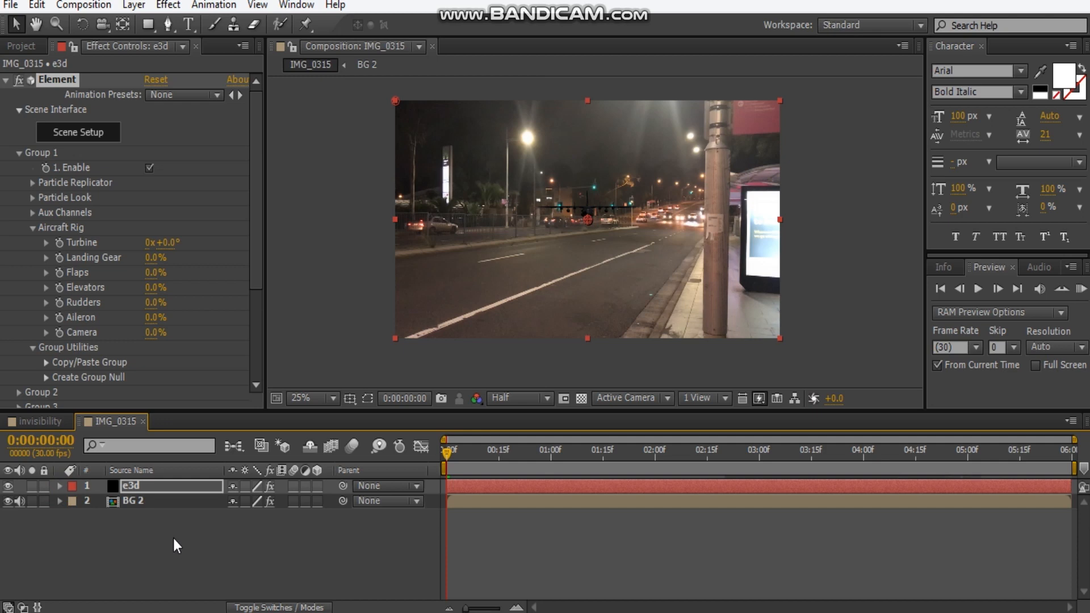
- Create a two-node camera named "Camera 1" with the 80mm preset
{"action": "key", "text": "ctrl+alt+shift+c"}
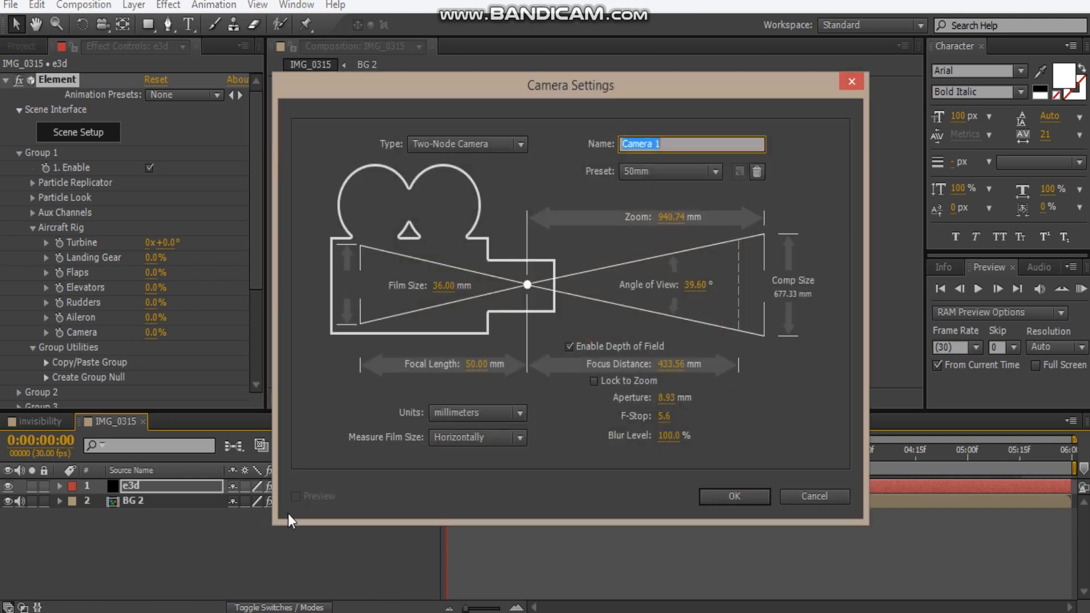
{"action": "left_click", "coordinate": [711, 172]}
{"action": "left_click", "coordinate": [679, 331]}
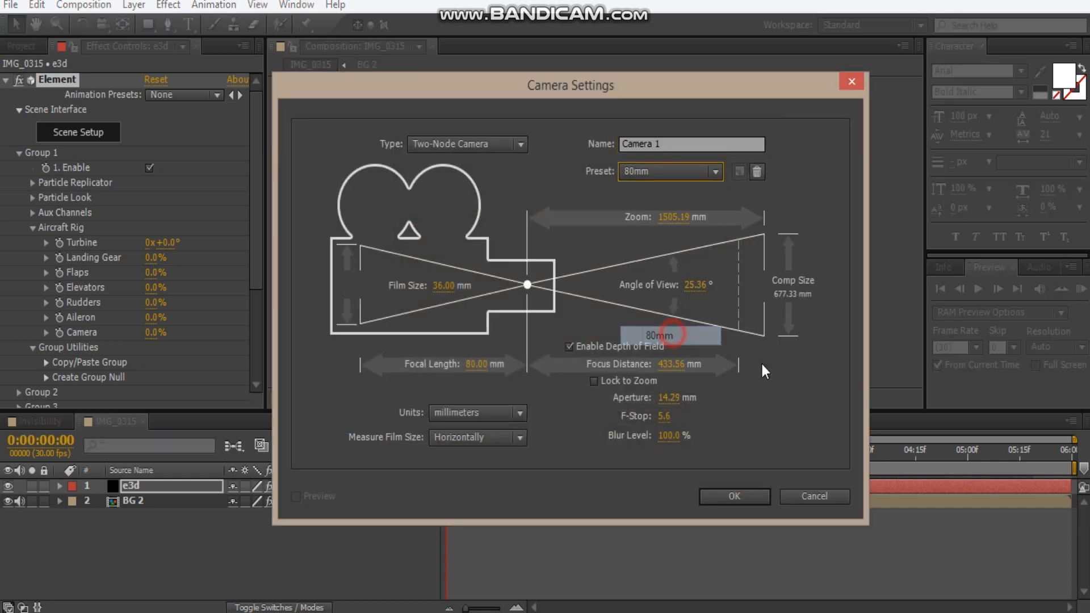
{"action": "left_click", "coordinate": [745, 495]}
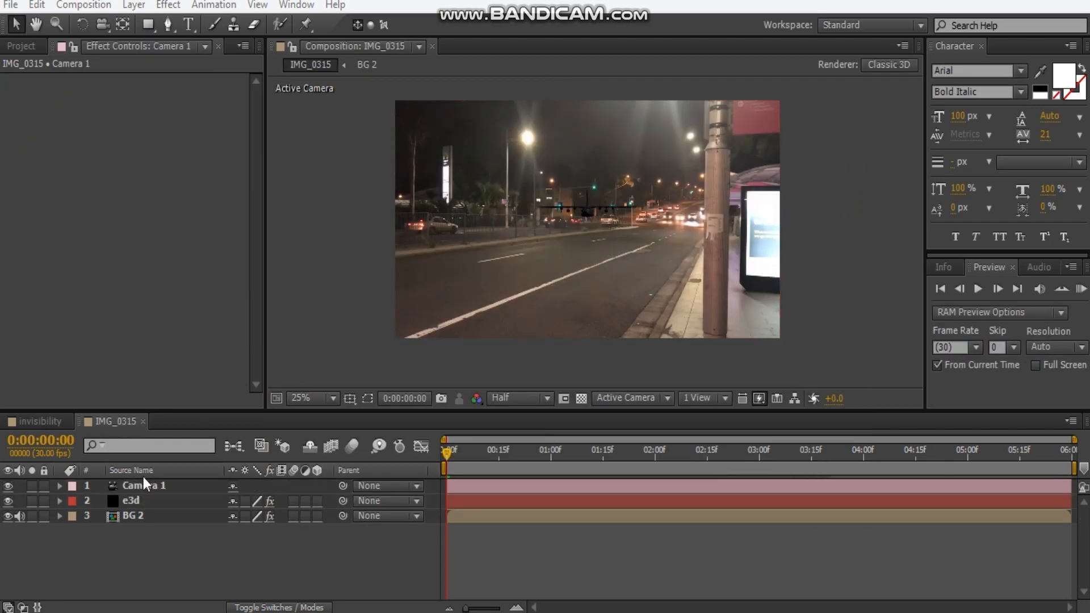
- Move Camera 1 closer to the aircraft and orbit it to a slightly angled front view of the plane over the road
{"action": "key", "text": "c"}
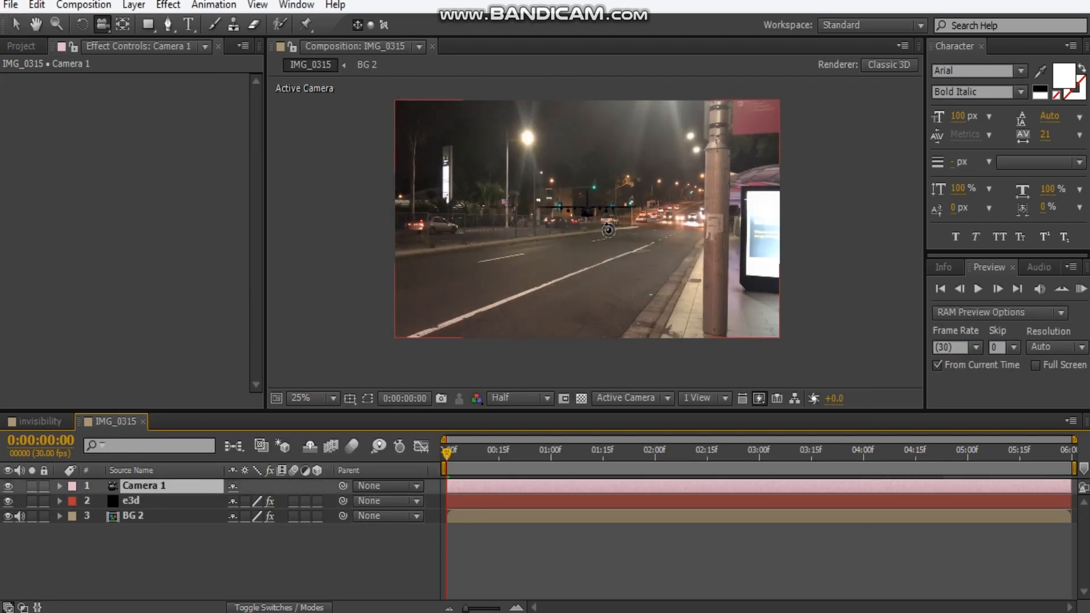
{"action": "key", "text": "c"}
{"action": "key", "text": "c"}
{"action": "key", "text": "c"}
{"action": "left_click_drag", "start_coordinate": [601, 263], "coordinate": [602, 151]}
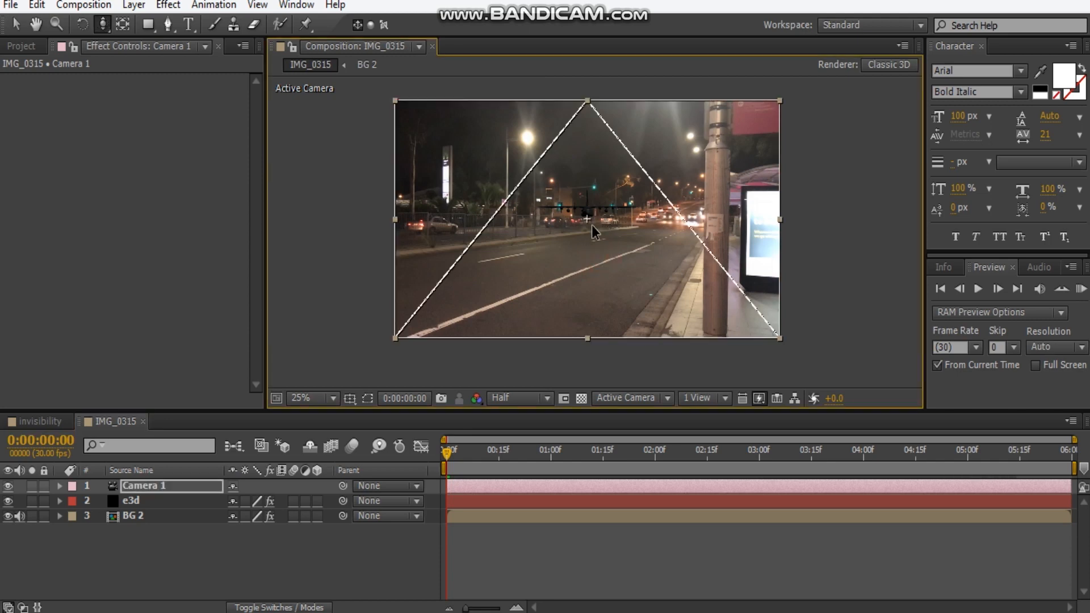
{"action": "left_click_drag", "start_coordinate": [589, 260], "coordinate": [621, 136]}
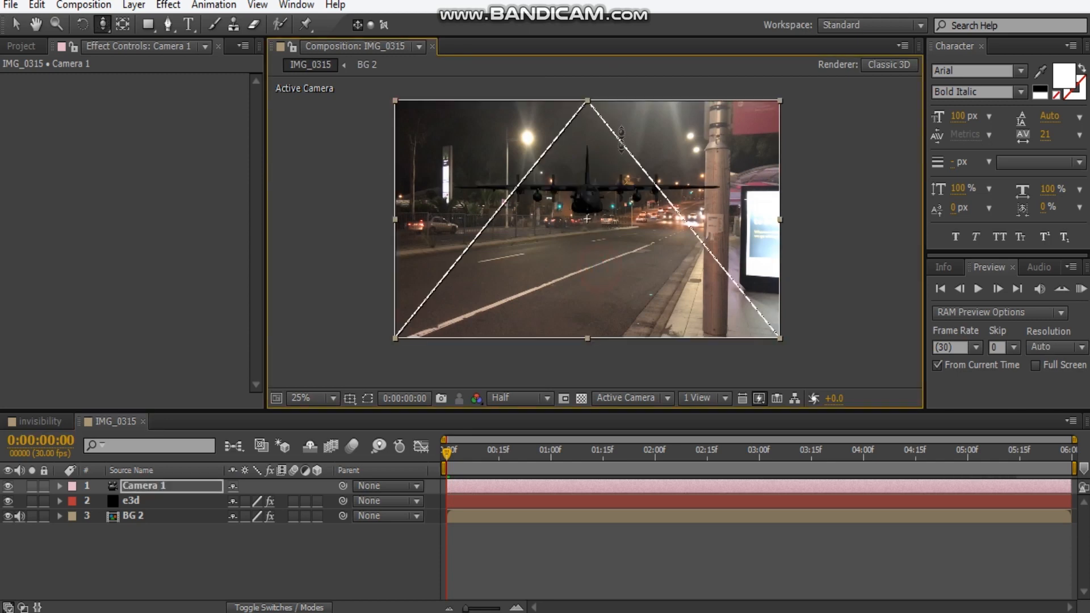
{"action": "key", "text": "c"}
{"action": "left_click_drag", "start_coordinate": [613, 198], "coordinate": [559, 230]}
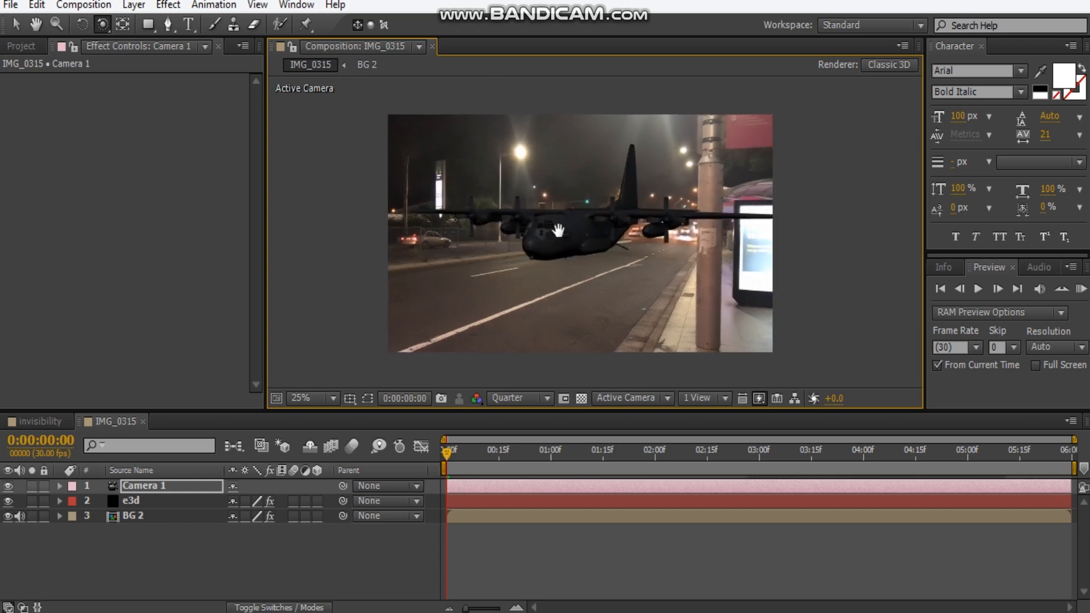
{"action": "left_click", "coordinate": [193, 561]}
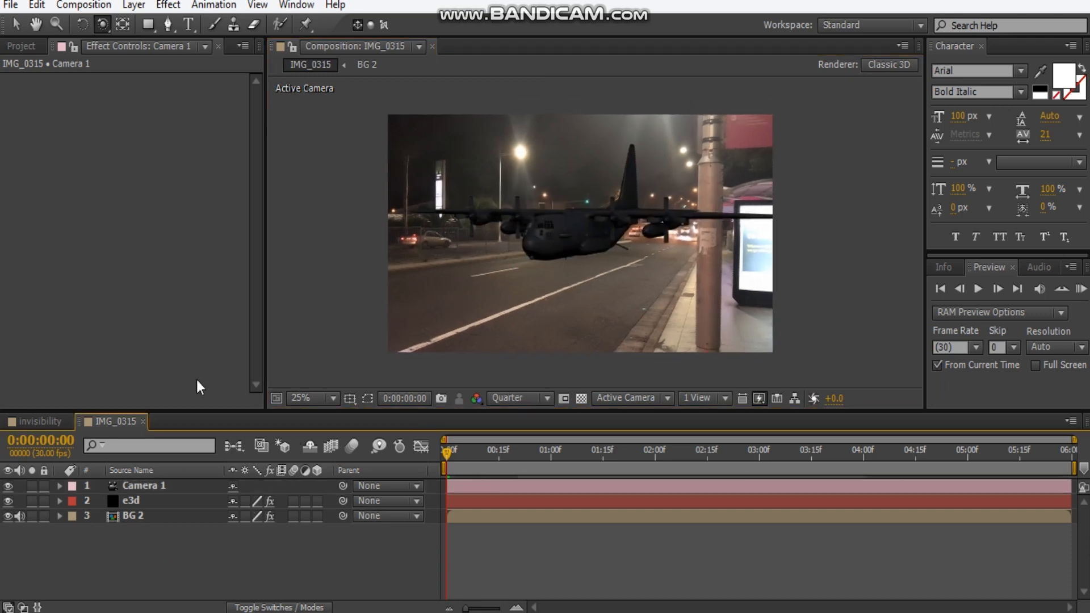
- Set the Element effect's output on the e3d layer to show Normals
{"action": "left_click", "coordinate": [152, 502]}
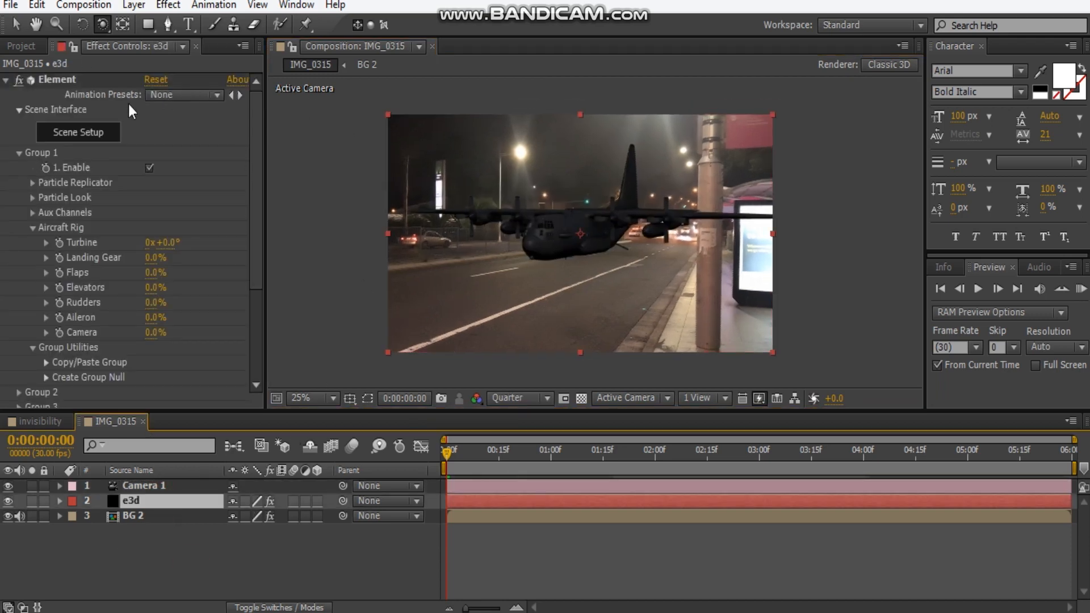
{"action": "left_click_drag", "start_coordinate": [257, 147], "coordinate": [254, 323]}
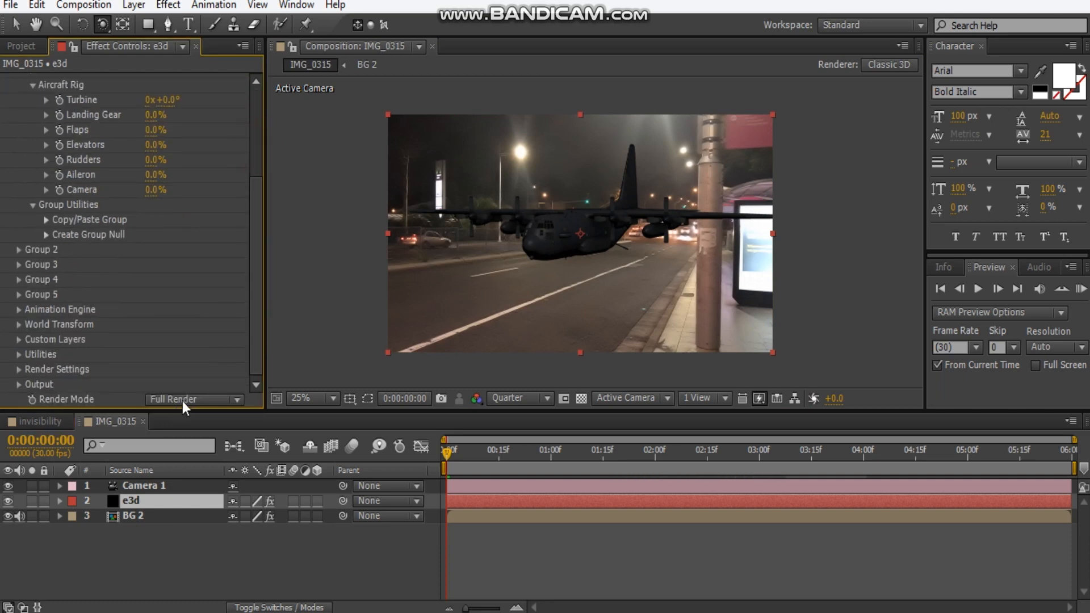
{"action": "left_click", "coordinate": [19, 384]}
{"action": "scroll", "coordinate": [46, 386], "scroll_direction": "down", "scroll_amount": 5}
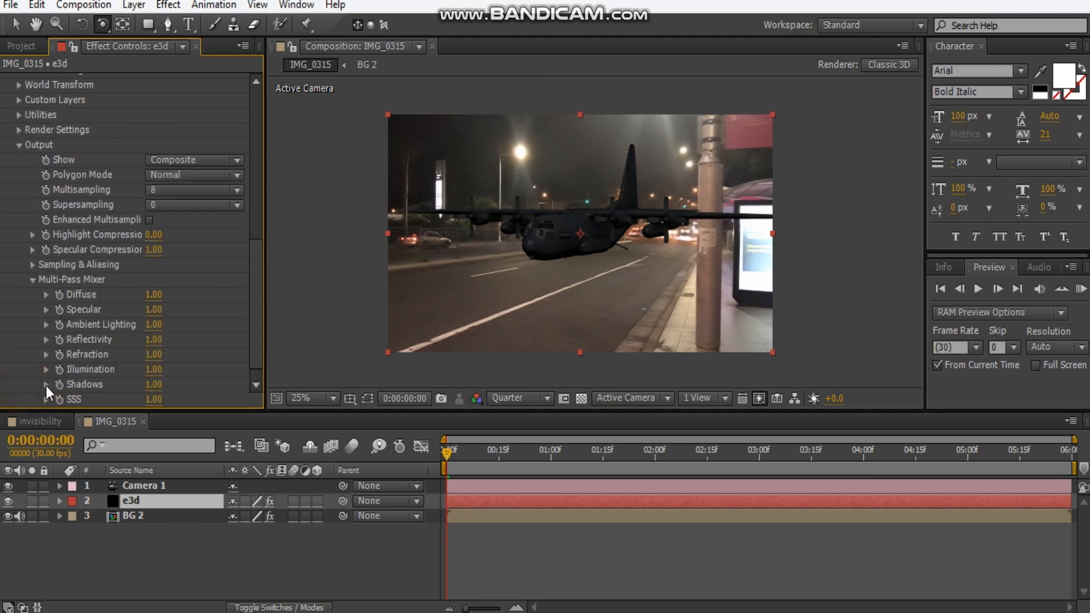
{"action": "left_click", "coordinate": [225, 164]}
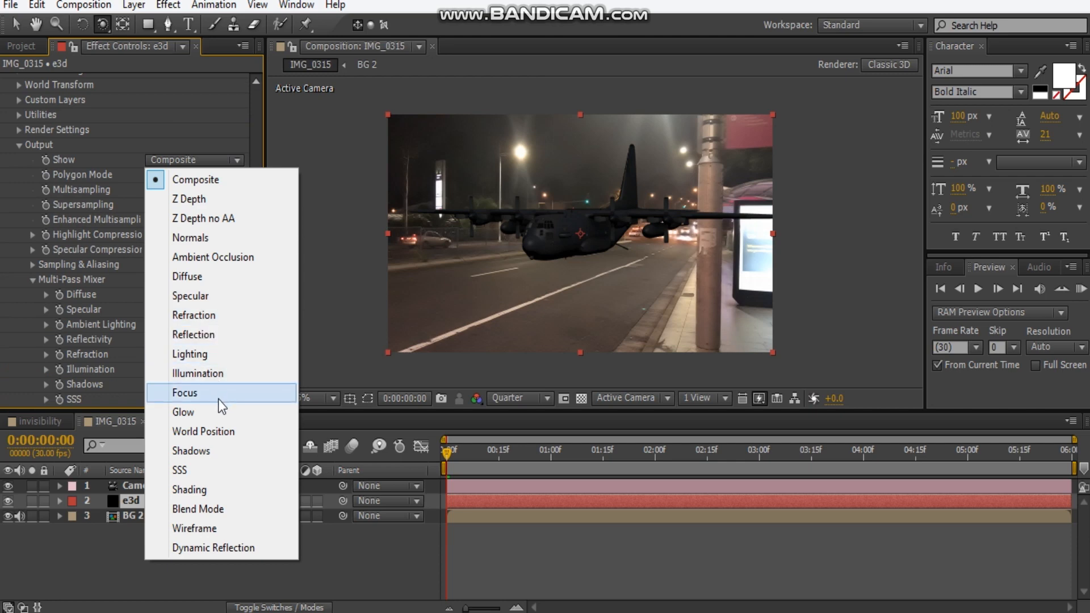
{"action": "left_click", "coordinate": [208, 239]}
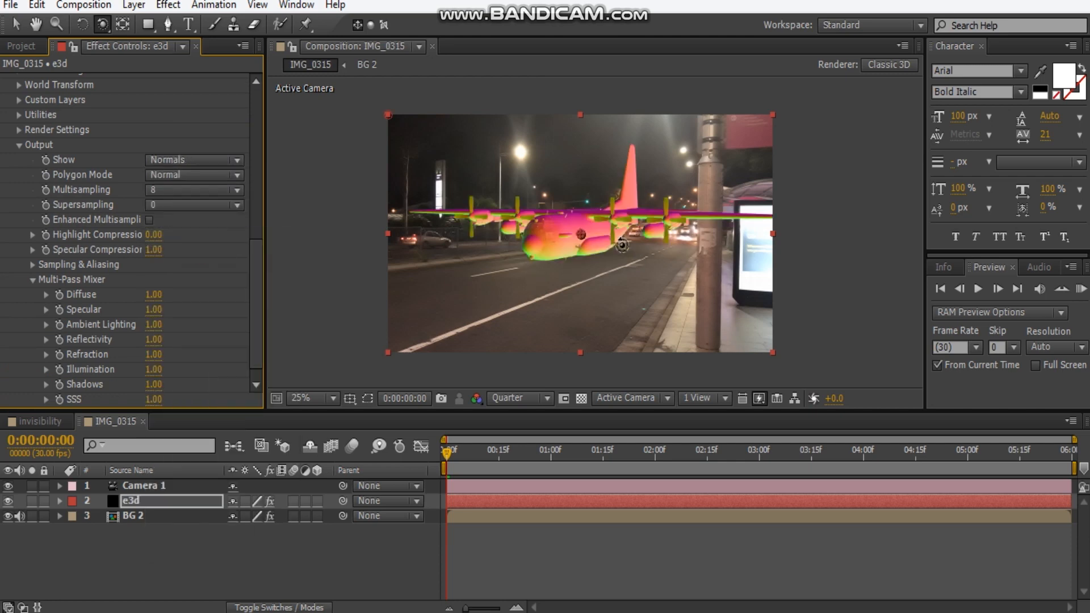
{"action": "left_click", "coordinate": [19, 146]}
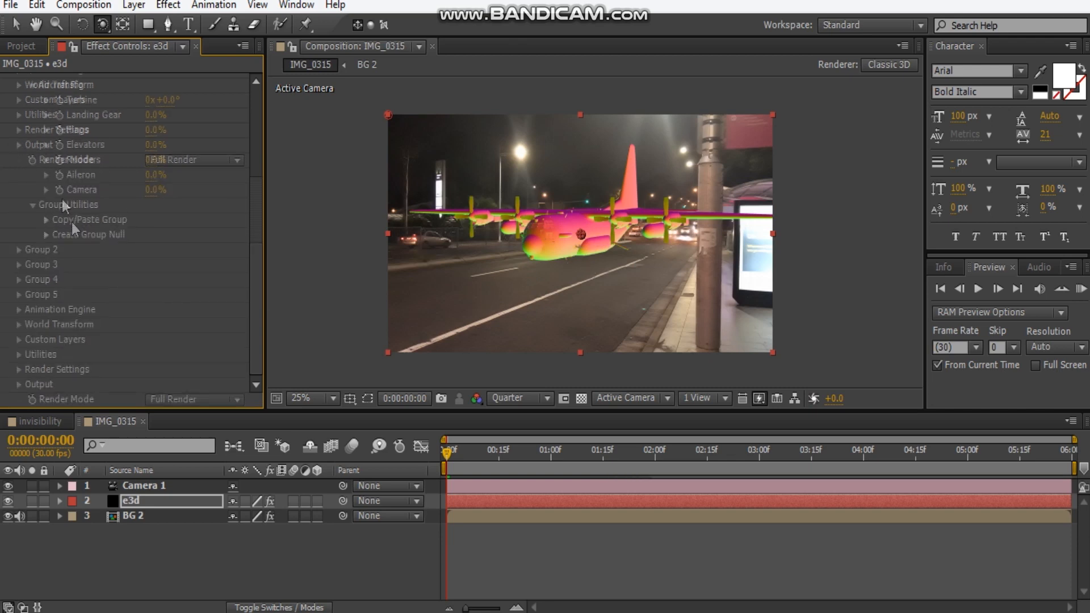
- Set the Element effect's render mode to Preview and collapse the effect
{"action": "left_click", "coordinate": [179, 398]}
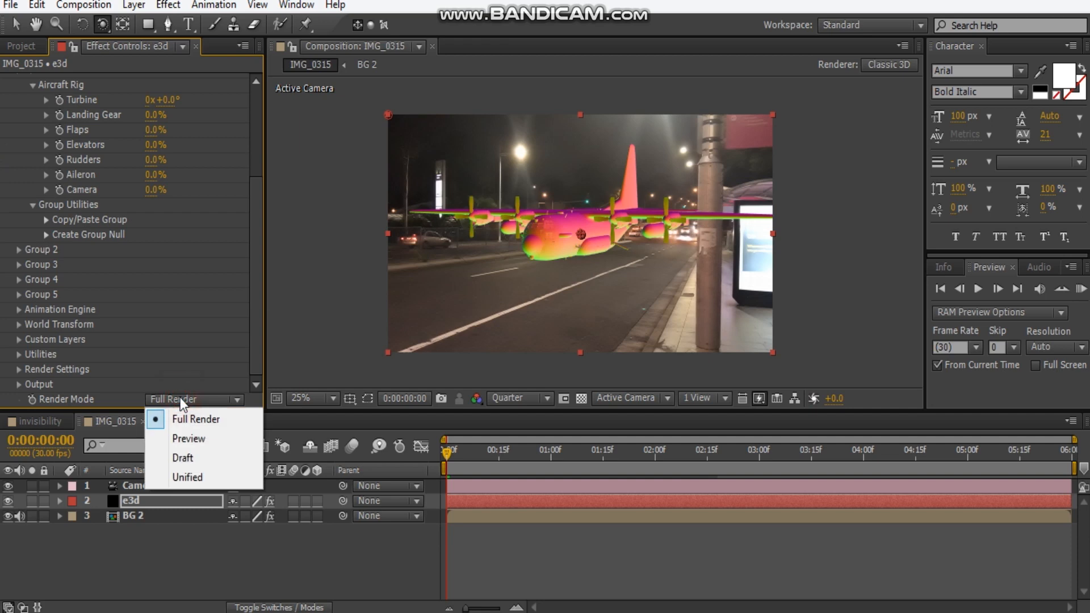
{"action": "left_click", "coordinate": [192, 439]}
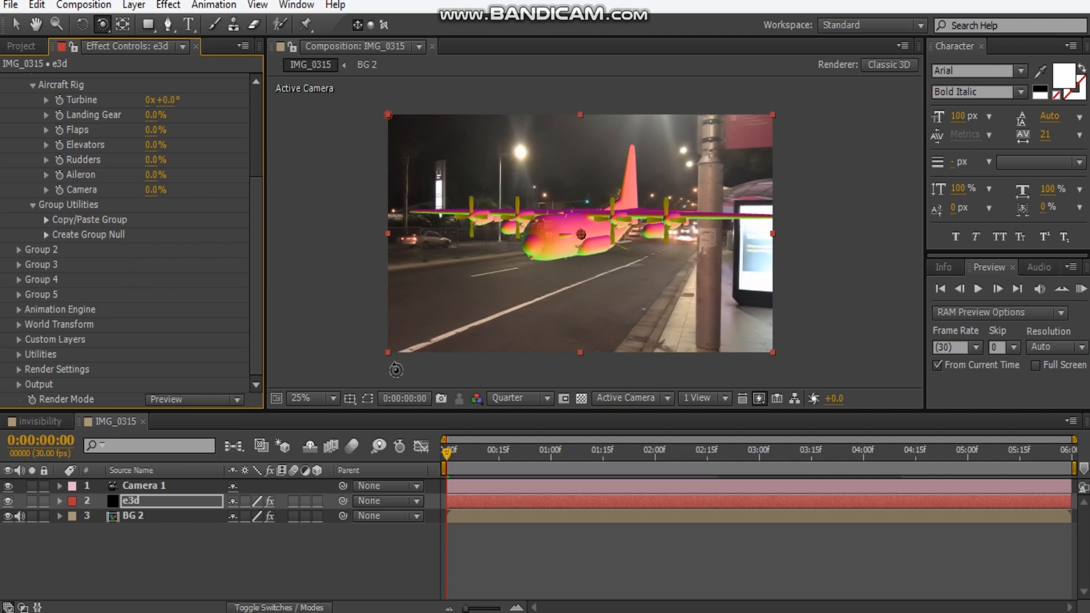
{"action": "left_click_drag", "start_coordinate": [252, 312], "coordinate": [253, 145]}
{"action": "left_click", "coordinate": [5, 80]}
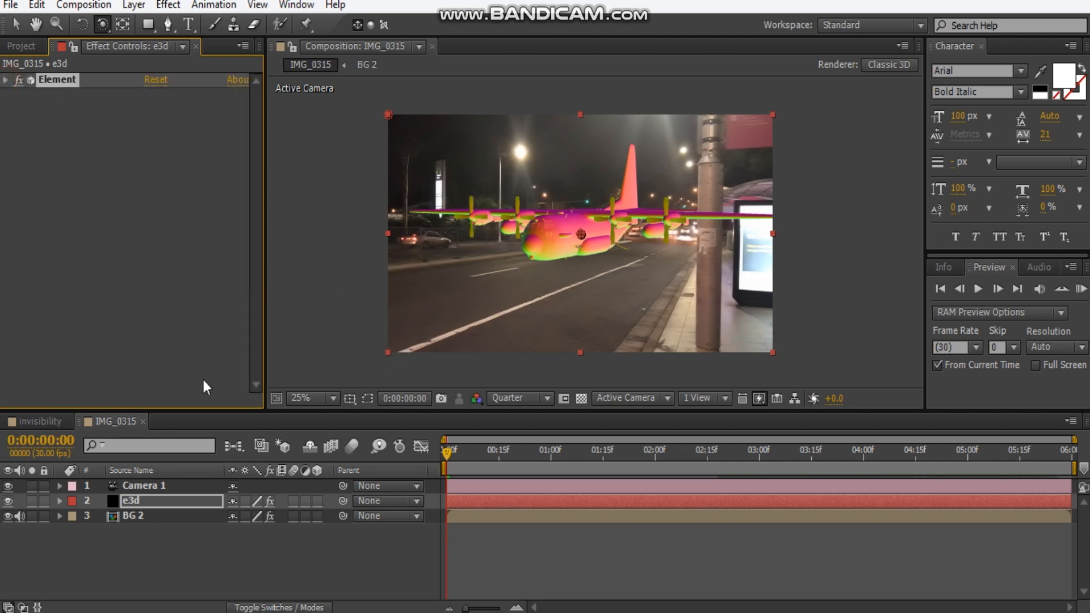
- Create an adjustment layer and rename it "distortion"
{"action": "left_click", "coordinate": [200, 540]}
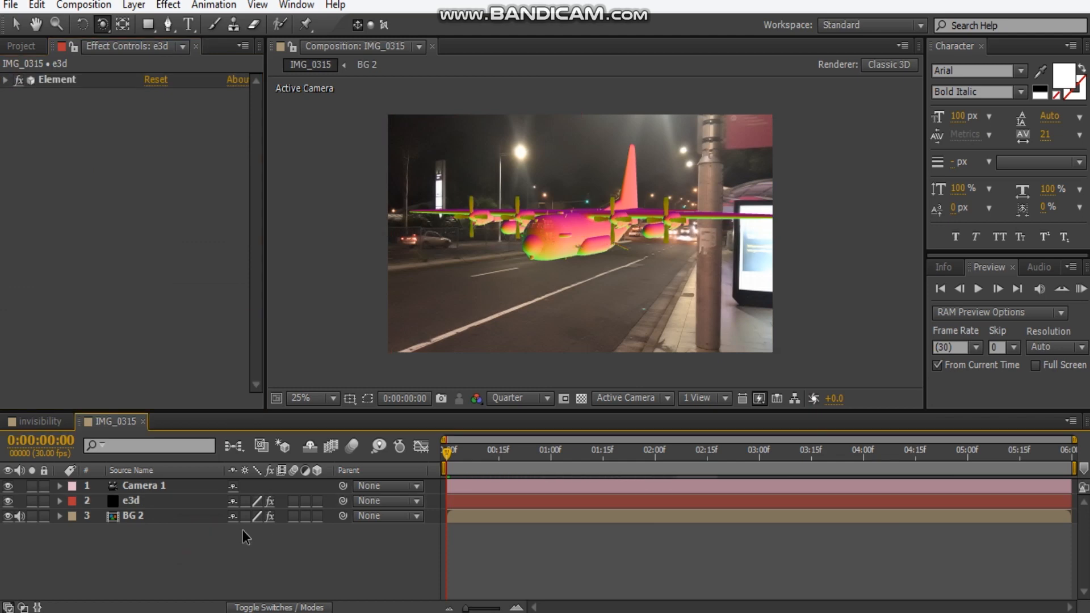
{"action": "key", "text": "ctrl+alt+y"}
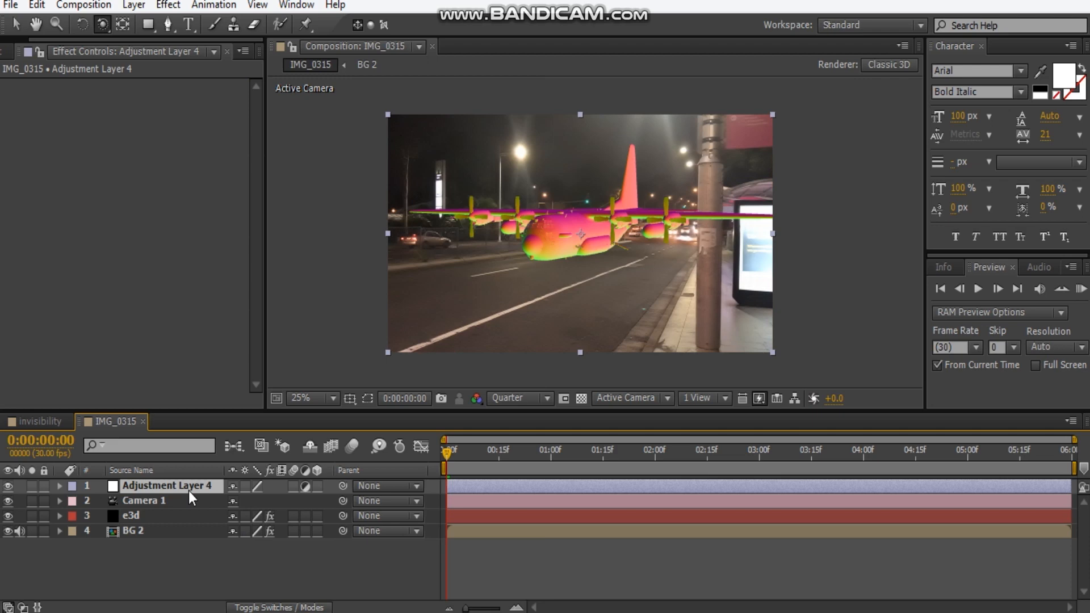
{"action": "key", "text": "Return"}
{"action": "type", "text": "dis"}
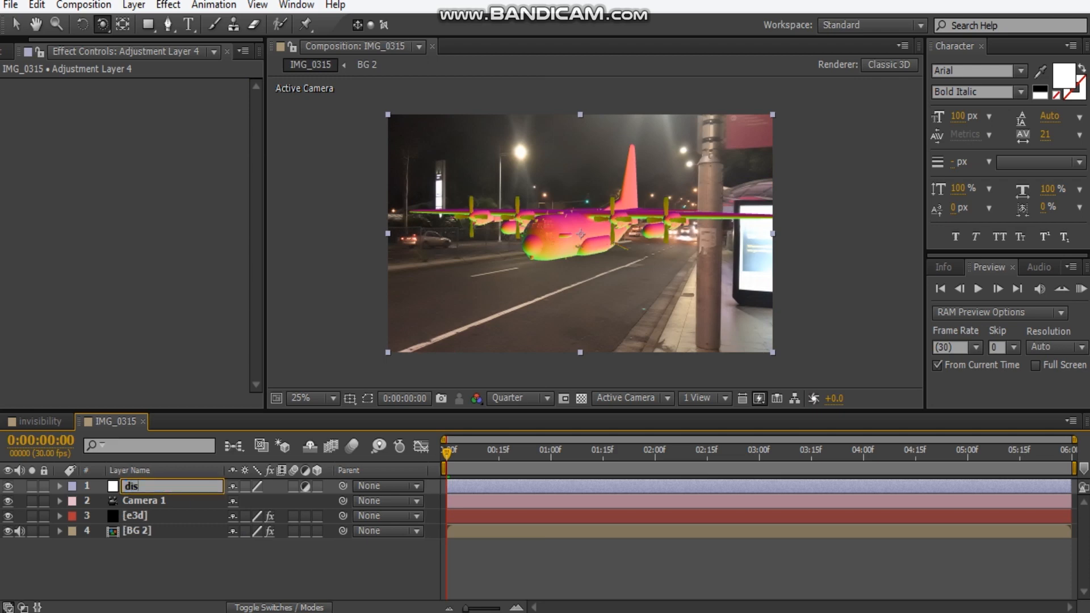
{"action": "type", "text": "torit"}
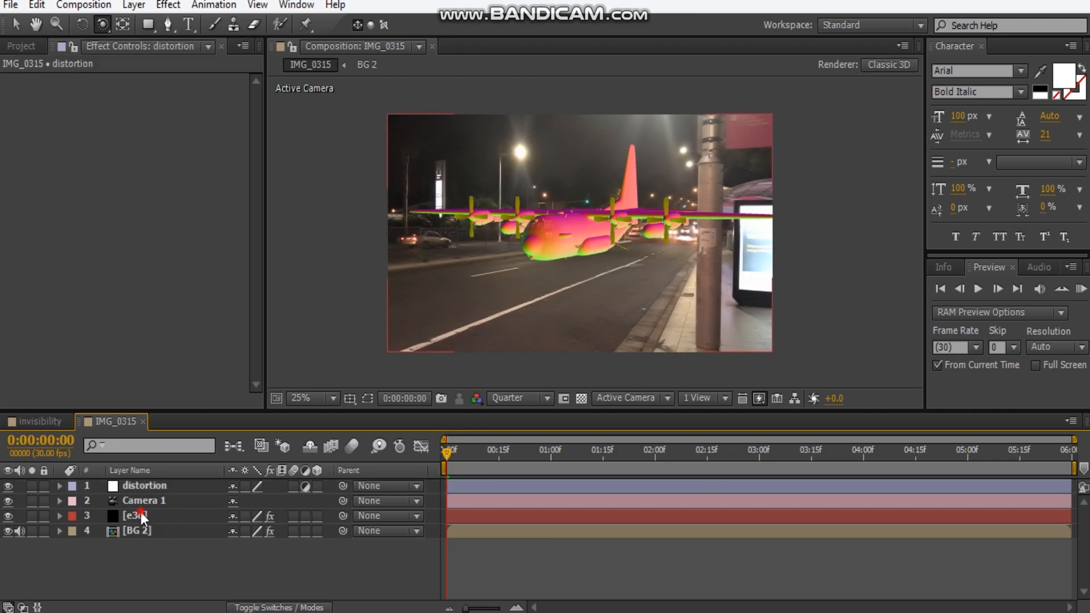
- Place the e3d layer directly above the distortion layer and use it as the distortion layer's alpha track matte
{"action": "left_click_drag", "start_coordinate": [141, 512], "coordinate": [149, 482]}
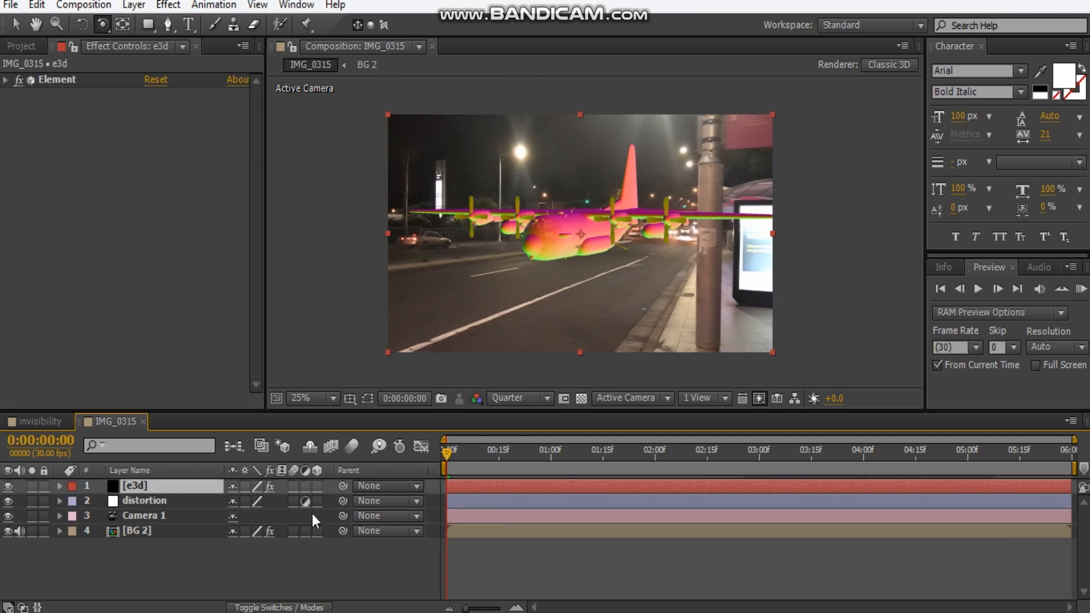
{"action": "left_click", "coordinate": [281, 607]}
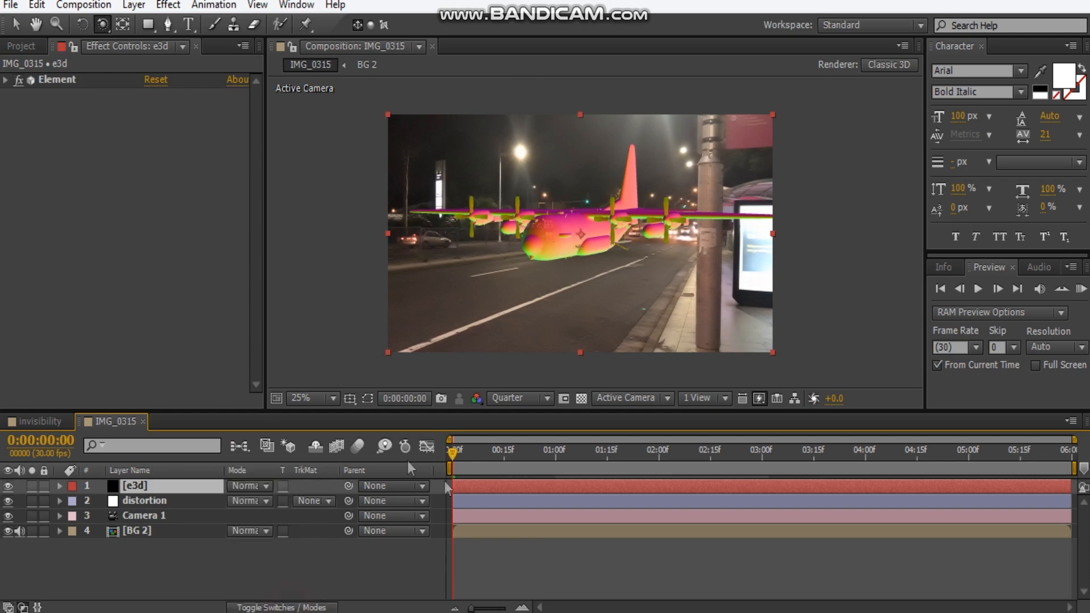
{"action": "left_click", "coordinate": [310, 502]}
{"action": "left_click", "coordinate": [396, 546]}
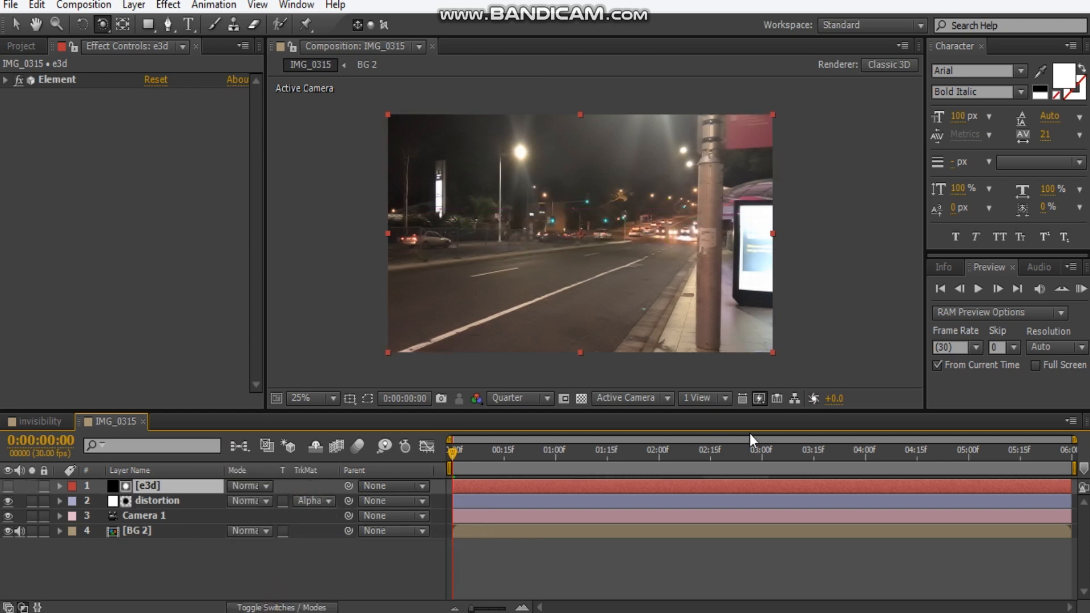
- Apply the Displacement Map effect to the distortion adjustment layer
{"action": "left_click", "coordinate": [162, 501]}
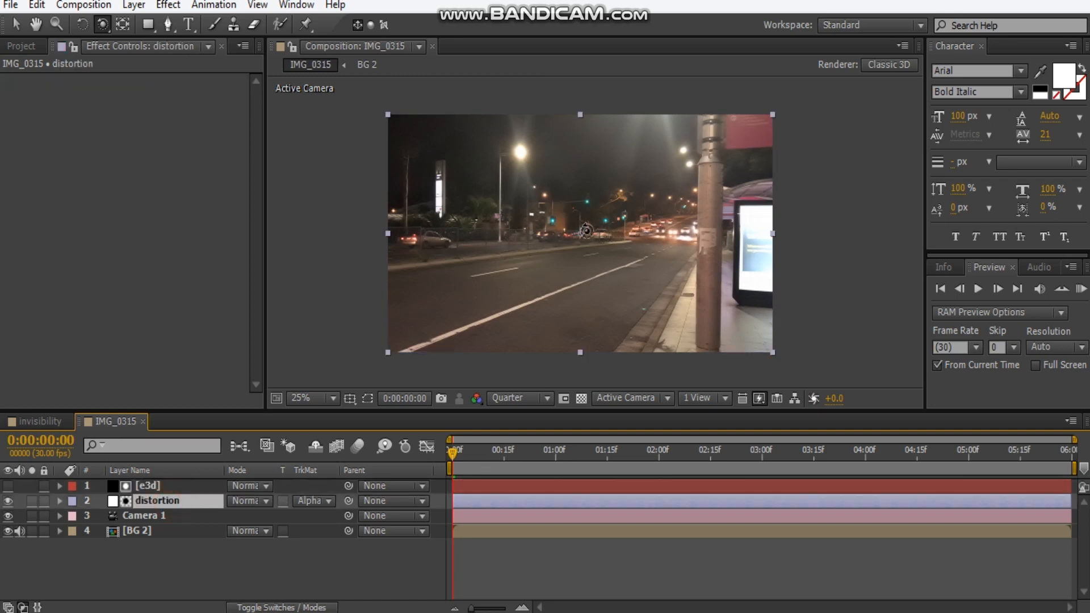
{"action": "right_click", "coordinate": [89, 229]}
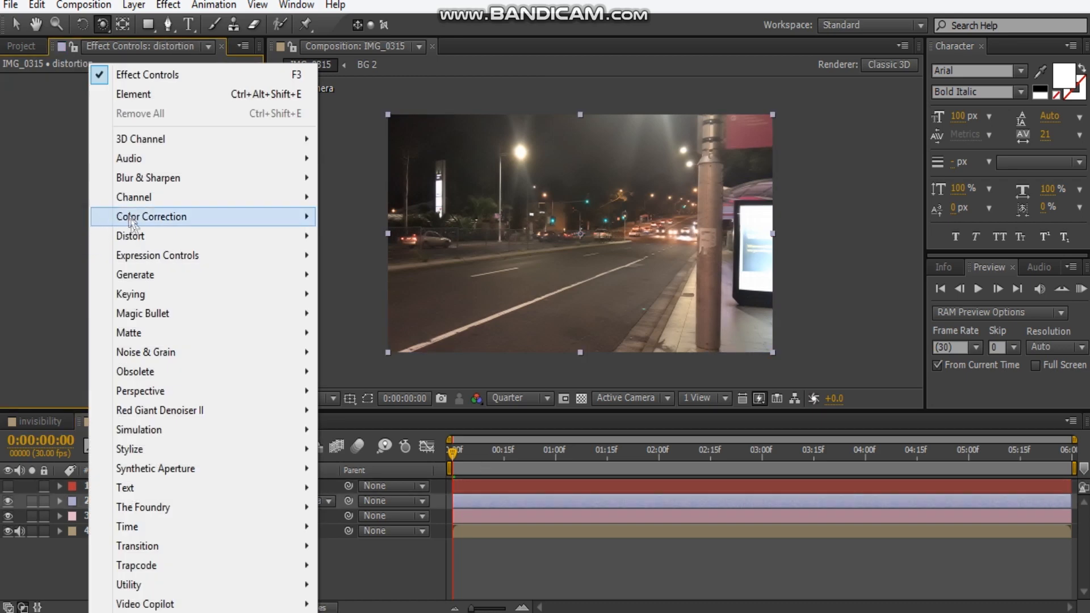
{"action": "mouse_move", "coordinate": [134, 237]}
{"action": "left_click", "coordinate": [409, 330]}
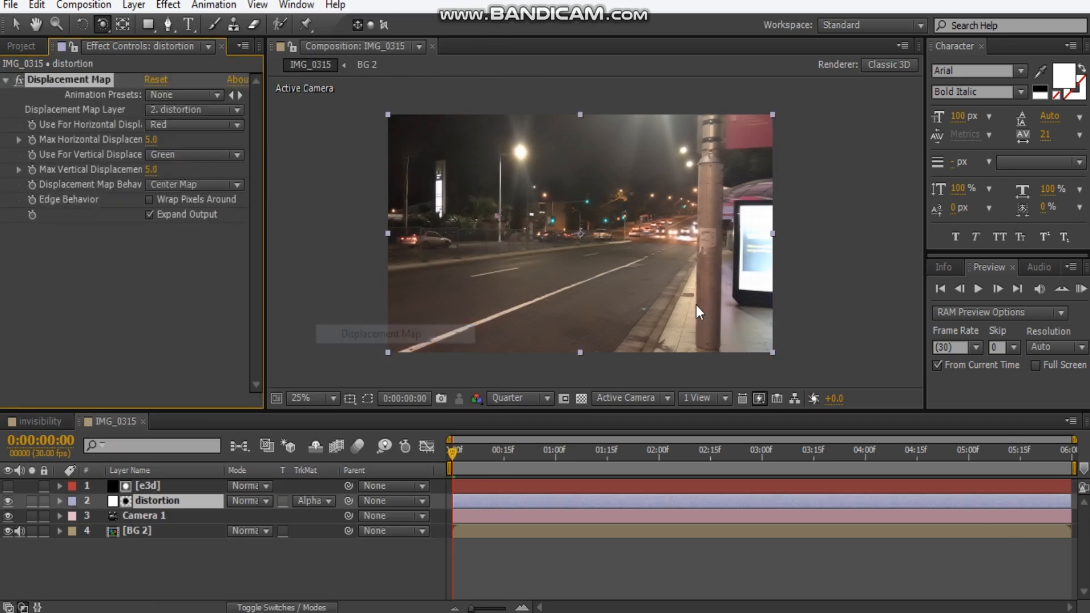
- Use Luminance for both the horizontal and vertical displacement of the Displacement Map
{"action": "left_click", "coordinate": [159, 128]}
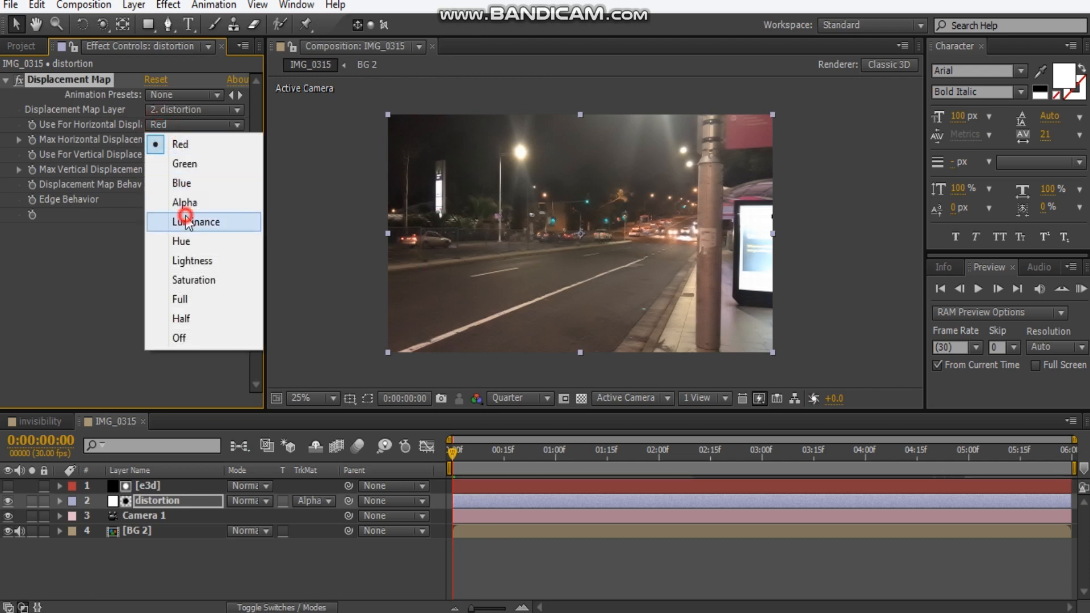
{"action": "left_click", "coordinate": [181, 219]}
{"action": "left_click", "coordinate": [183, 156]}
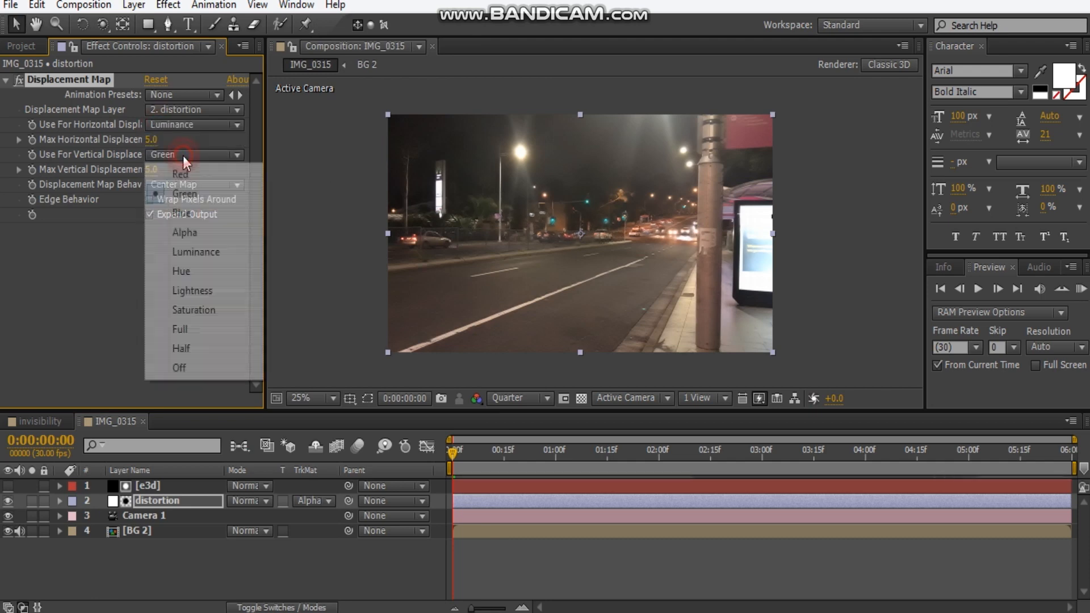
{"action": "left_click", "coordinate": [195, 251]}
- Raise the Displacement Map's maximum horizontal displacement to 184 and its maximum vertical displacement to 110
{"action": "left_click_drag", "start_coordinate": [151, 142], "coordinate": [284, 134]}
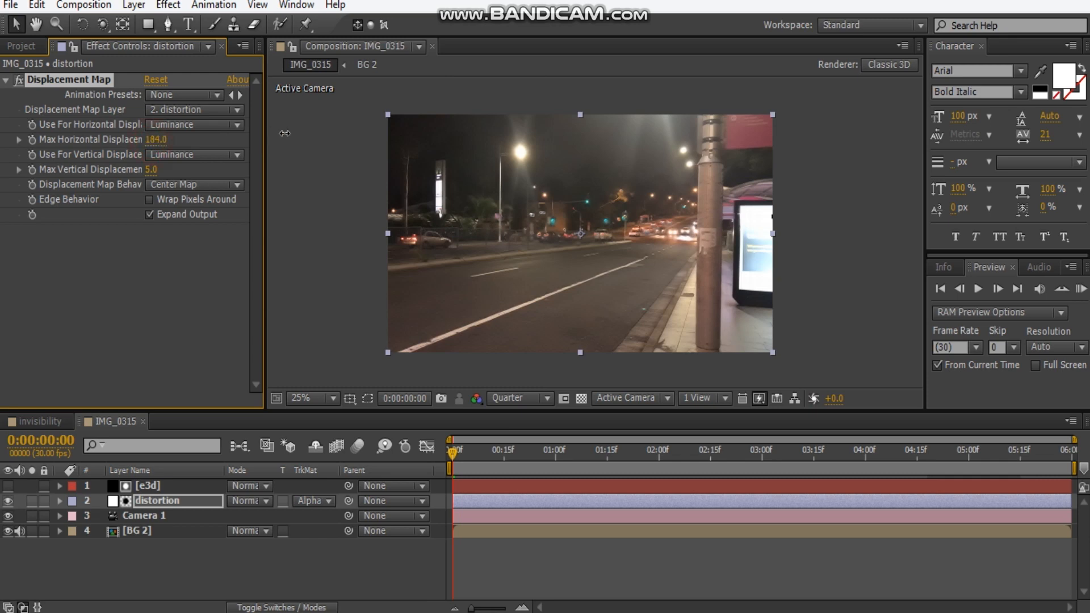
{"action": "left_click_drag", "start_coordinate": [151, 169], "coordinate": [233, 172]}
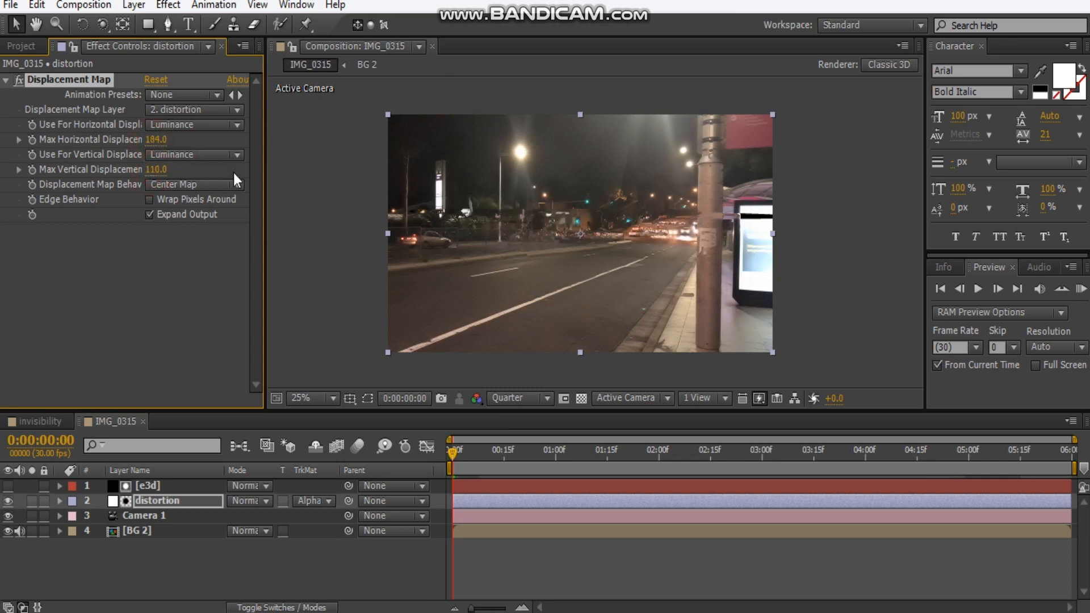
{"action": "scroll", "coordinate": [588, 227], "scroll_direction": "up", "scroll_amount": 3}
{"action": "scroll", "coordinate": [588, 226], "scroll_direction": "down", "scroll_amount": 1}
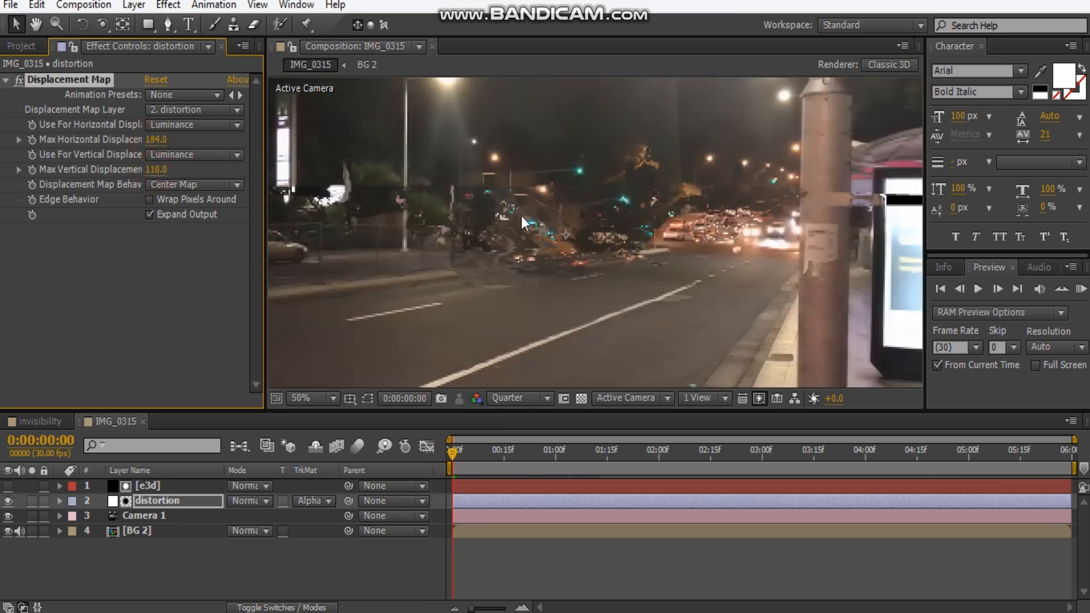
- Set the Displacement Map's maximum vertical displacement to 173 and its maximum horizontal displacement to 196
{"action": "left_click_drag", "start_coordinate": [495, 228], "coordinate": [543, 251]}
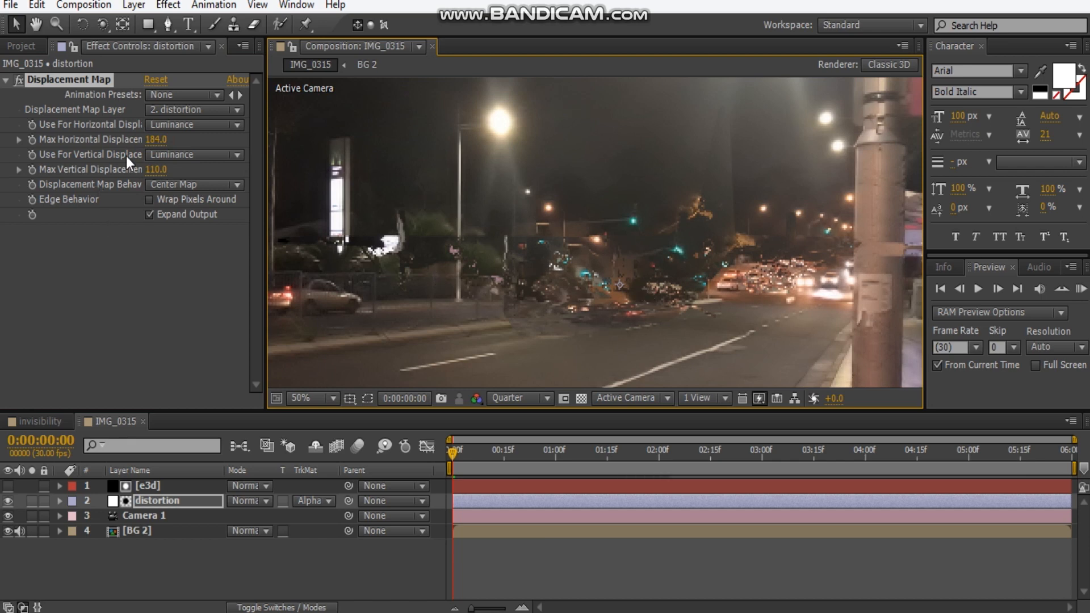
{"action": "left_click_drag", "start_coordinate": [151, 169], "coordinate": [204, 169]}
{"action": "left_click", "coordinate": [152, 139]}
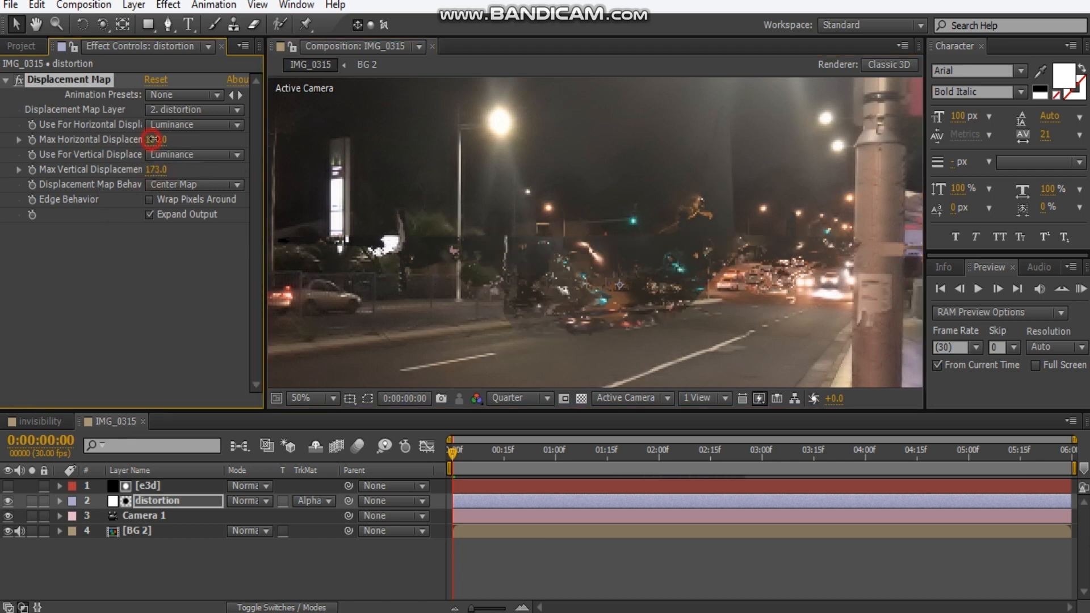
{"action": "left_click_drag", "start_coordinate": [153, 139], "coordinate": [193, 148]}
{"action": "left_click_drag", "start_coordinate": [694, 271], "coordinate": [594, 237]}
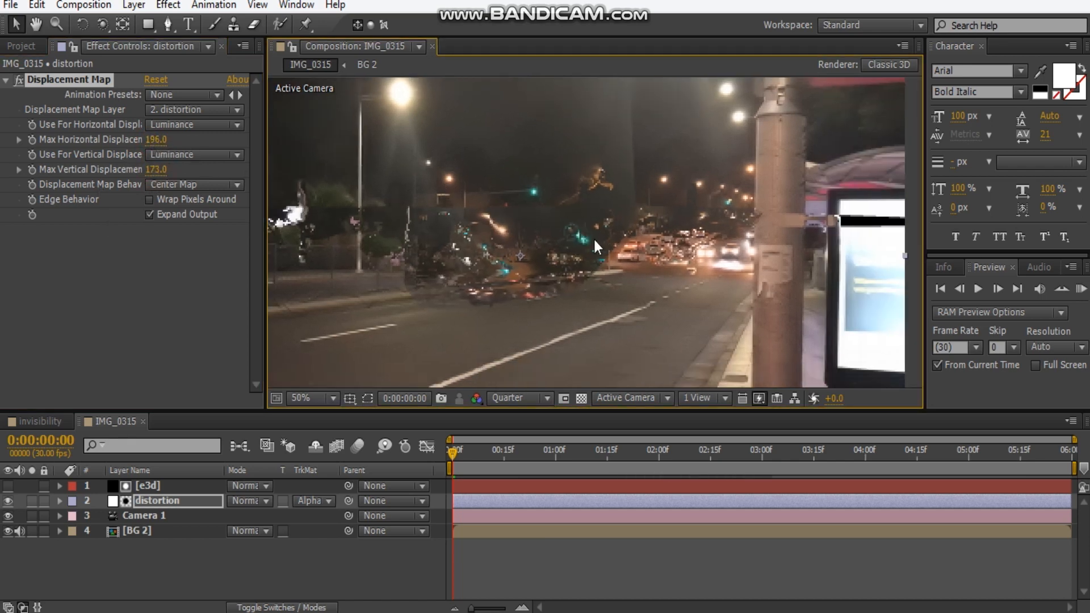
{"action": "scroll", "coordinate": [594, 237], "scroll_direction": "down", "scroll_amount": 1}
{"action": "left_click_drag", "start_coordinate": [499, 210], "coordinate": [524, 231]}
{"action": "scroll", "coordinate": [541, 343], "scroll_direction": "up", "scroll_amount": 1}
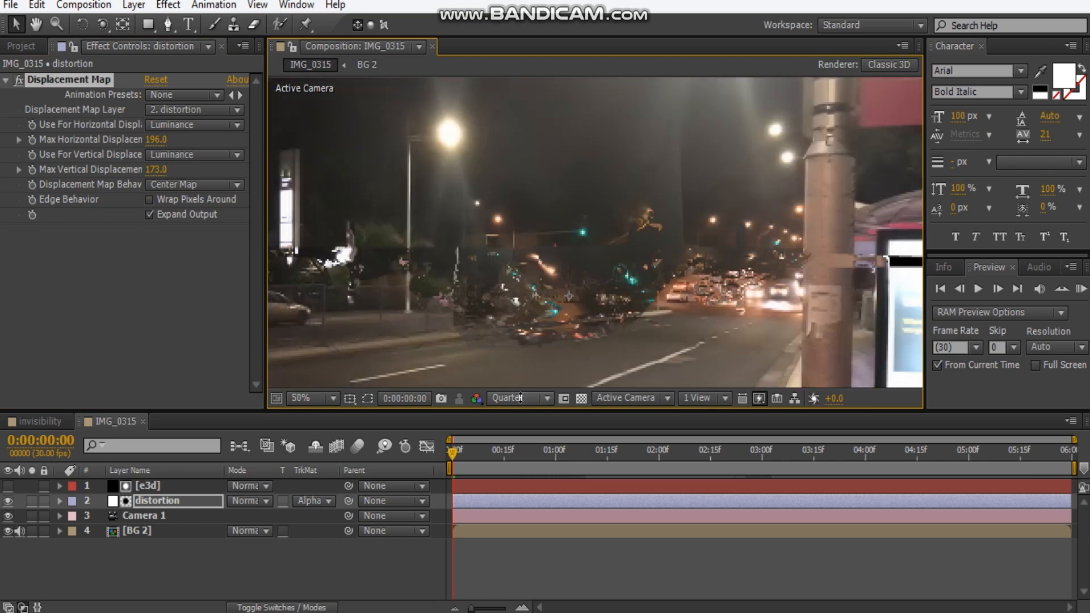
- Add a Turbulent Displace effect to the distortion layer with an amount of 13 and a size of 26
{"action": "left_click", "coordinate": [84, 239]}
{"action": "right_click", "coordinate": [64, 272]}
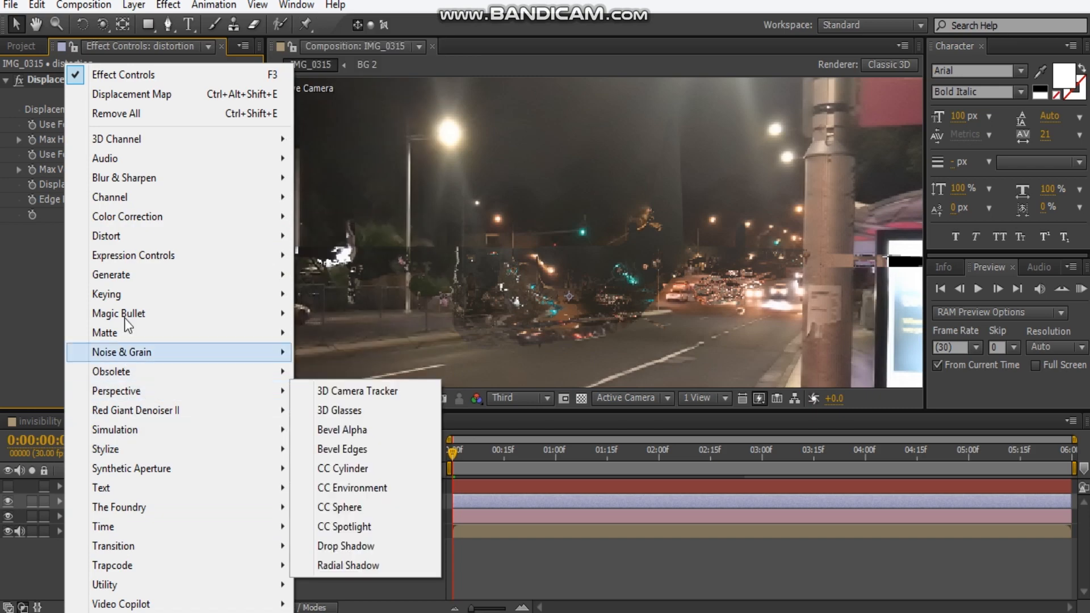
{"action": "mouse_move", "coordinate": [125, 238]}
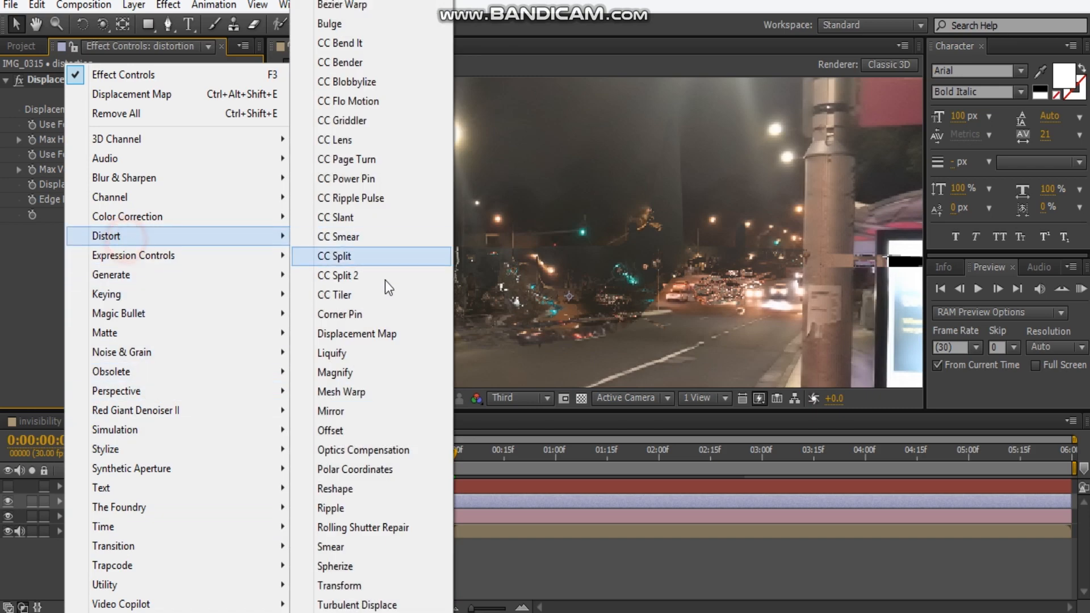
{"action": "left_click", "coordinate": [367, 605]}
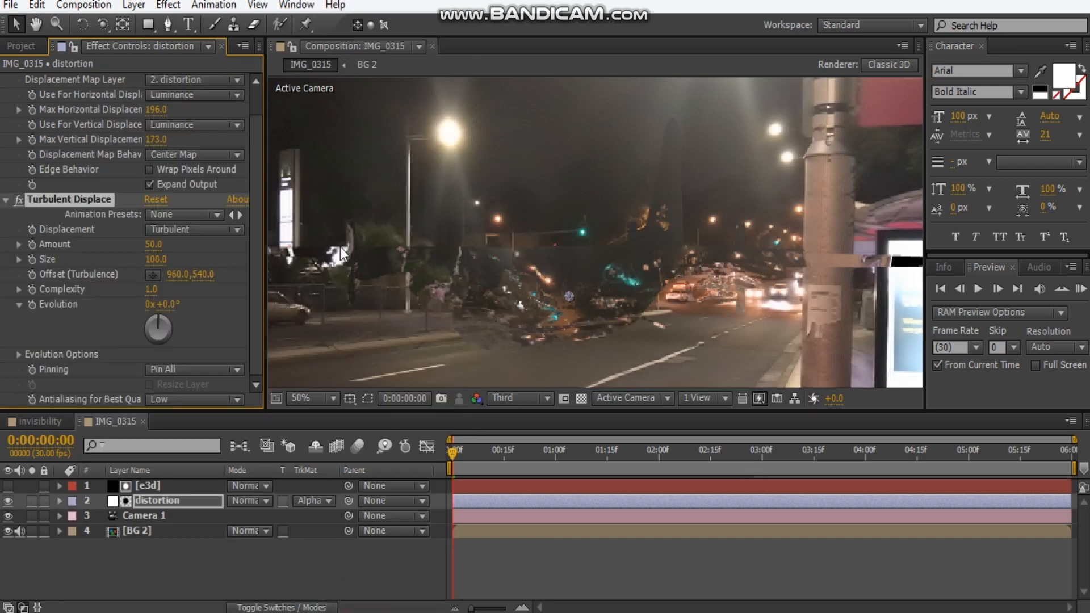
{"action": "left_click", "coordinate": [146, 248]}
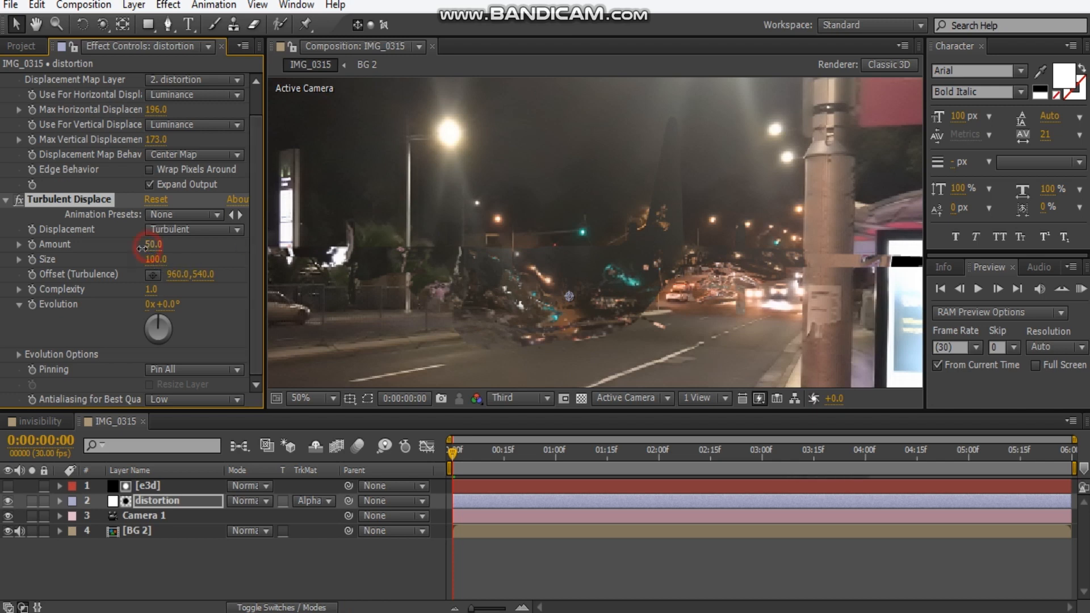
{"action": "left_click_drag", "start_coordinate": [124, 252], "coordinate": [105, 264]}
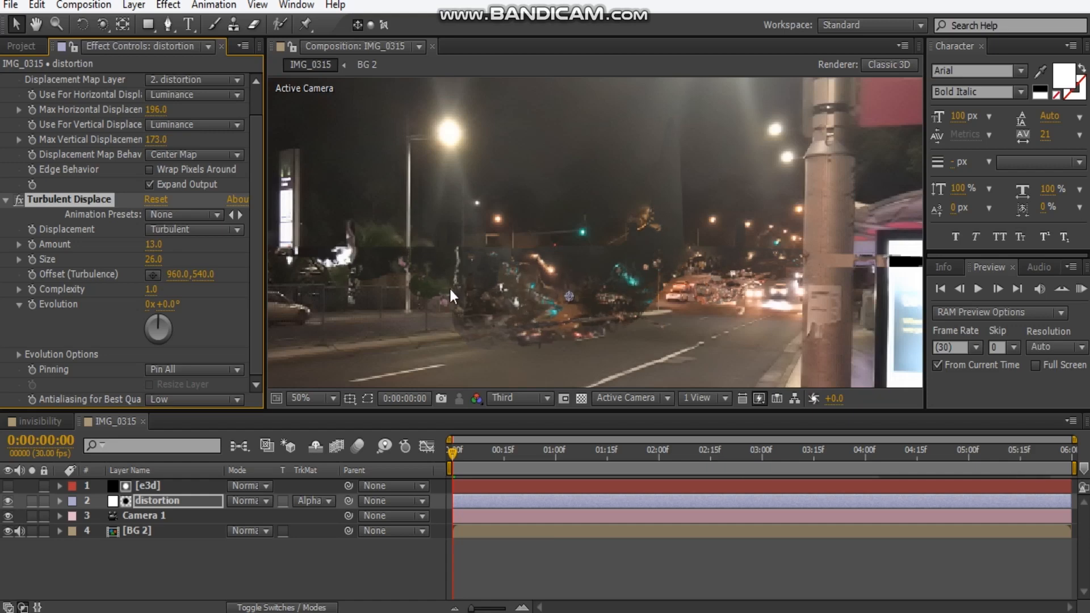
- Collapse the Displacement Map and Turbulent Displace settings and add a Fast Blur effect to the distortion layer
{"action": "left_click", "coordinate": [19, 199]}
{"action": "scroll", "coordinate": [8, 173], "scroll_direction": "up", "scroll_amount": 1}
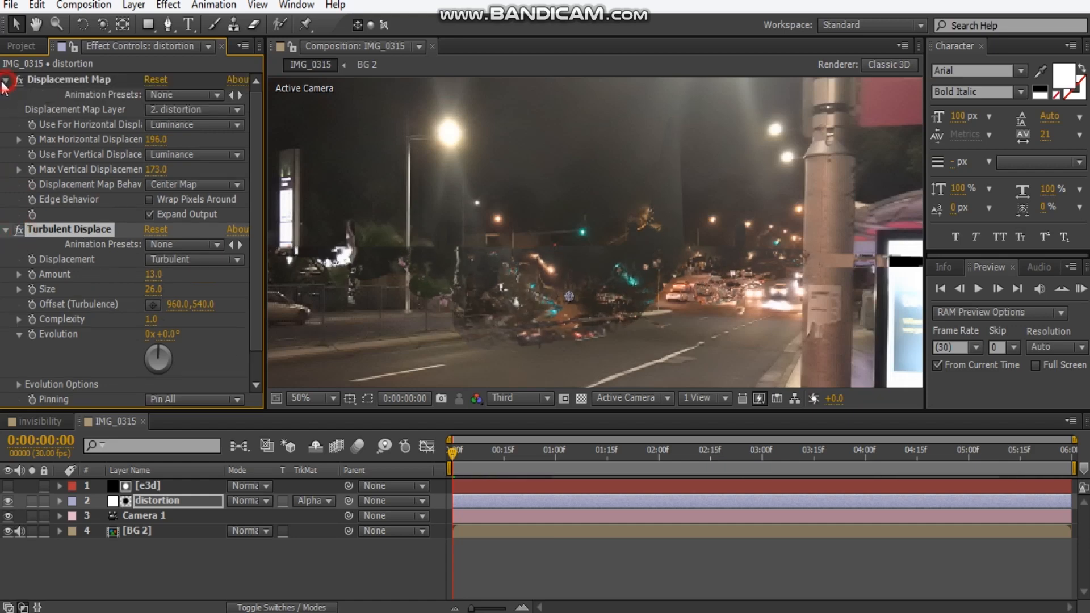
{"action": "left_click", "coordinate": [5, 84]}
{"action": "left_click", "coordinate": [3, 95]}
{"action": "right_click", "coordinate": [88, 169]}
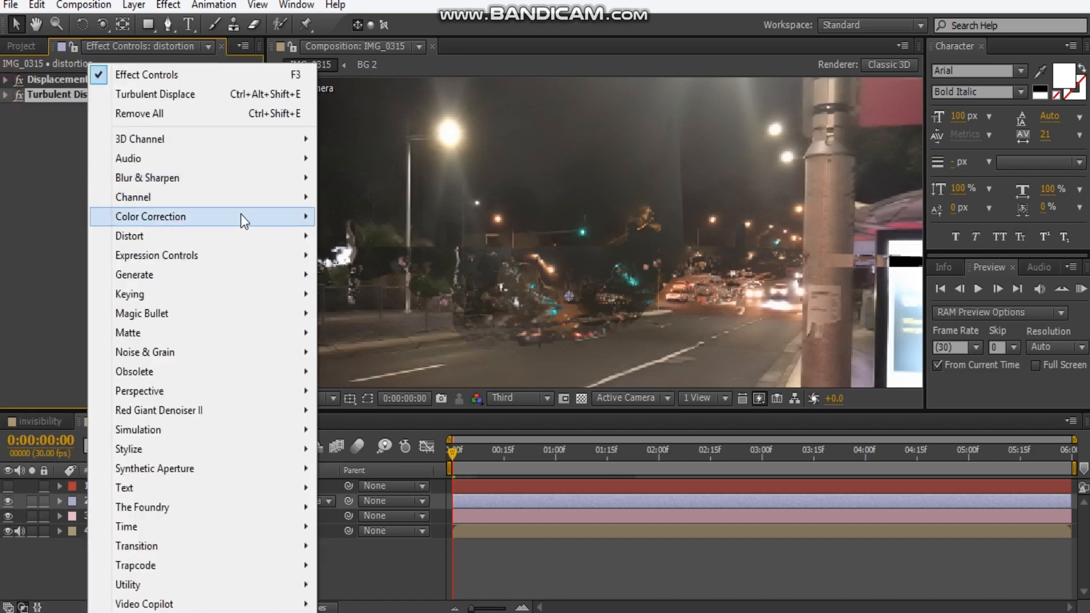
{"action": "mouse_move", "coordinate": [239, 181]}
{"action": "left_click", "coordinate": [416, 370]}
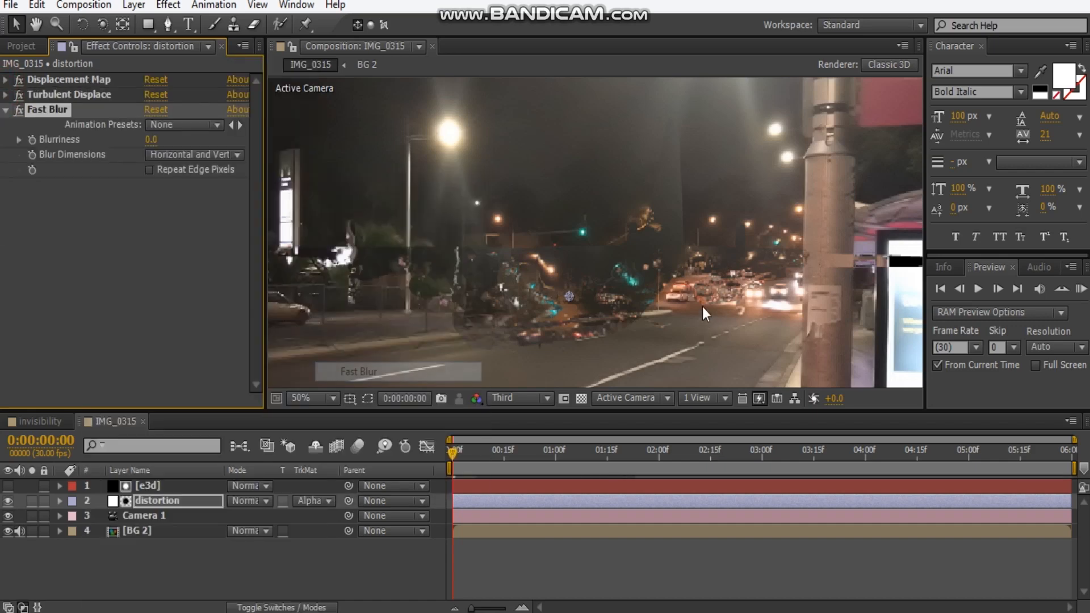
- Enable Repeat Edge Pixels for the Fast Blur and set its blurriness to 1
{"action": "left_click", "coordinate": [149, 169]}
{"action": "left_click", "coordinate": [151, 140]}
{"action": "type", "text": "1"}
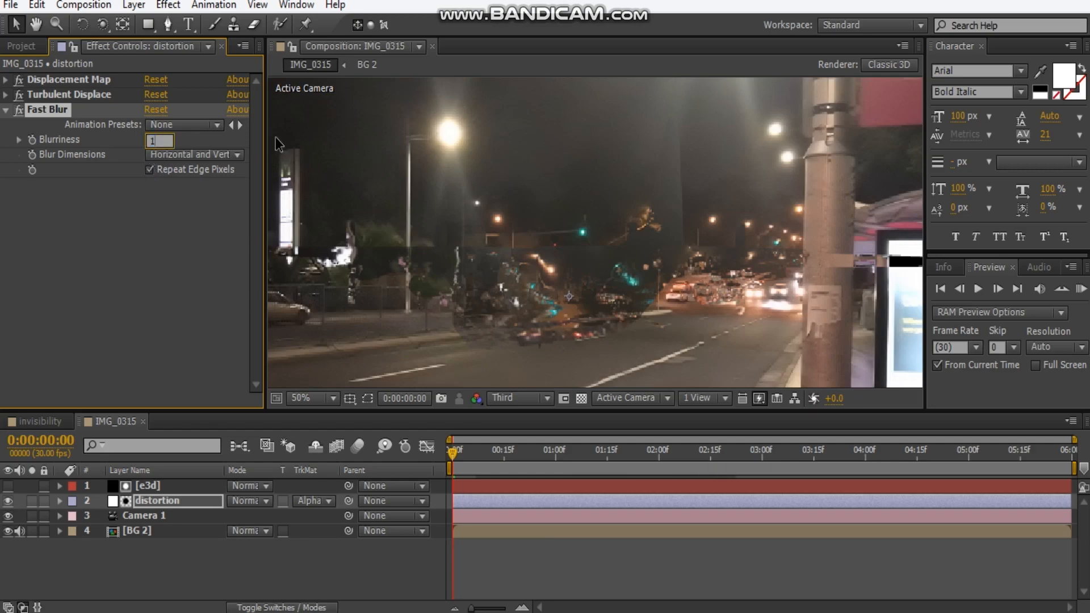
{"action": "key", "text": "Return"}
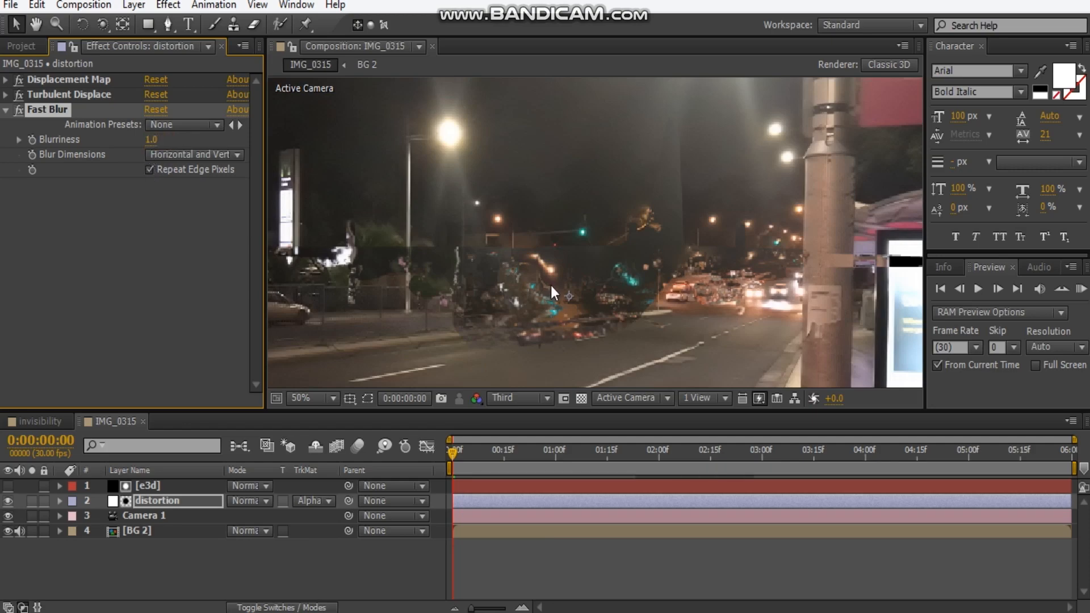
{"action": "scroll", "coordinate": [531, 290], "scroll_direction": "up", "scroll_amount": 1}
{"action": "left_click_drag", "start_coordinate": [497, 301], "coordinate": [603, 170]}
{"action": "scroll", "coordinate": [492, 227], "scroll_direction": "down", "scroll_amount": 1}
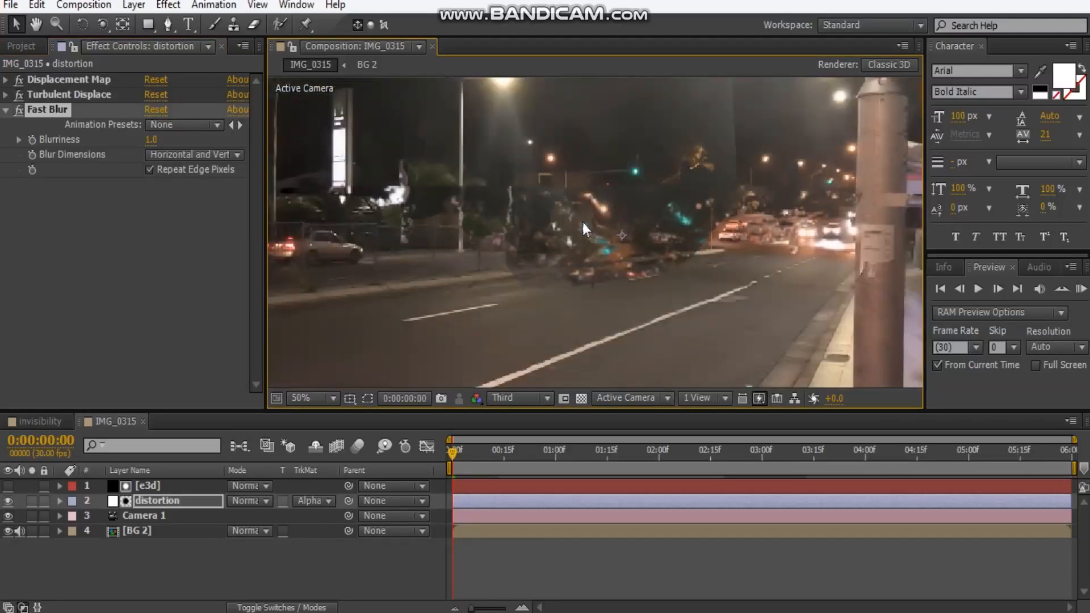
{"action": "left_click_drag", "start_coordinate": [575, 225], "coordinate": [487, 269]}
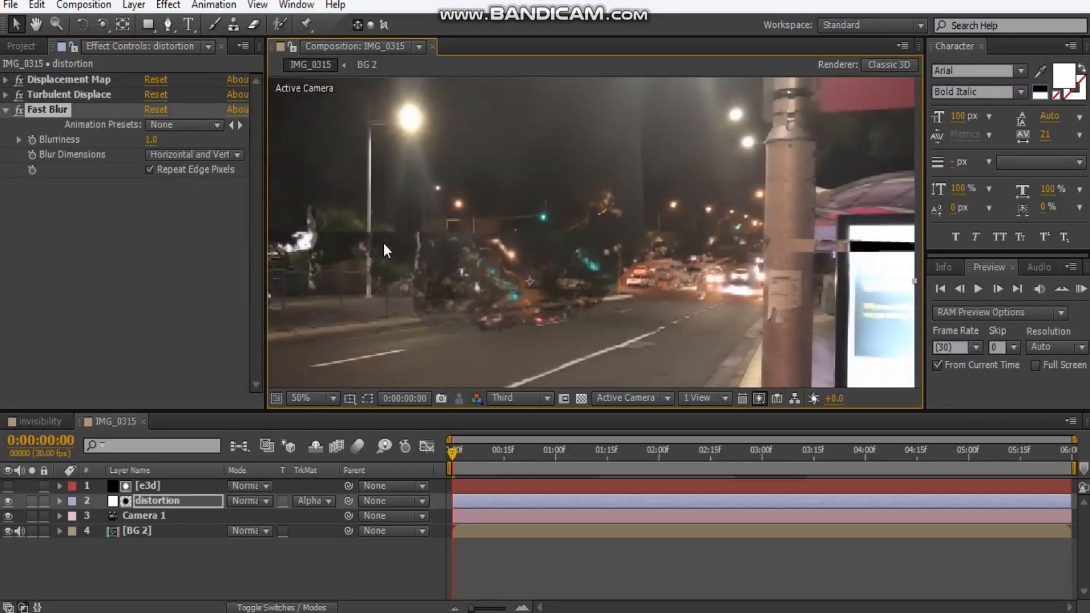
{"action": "left_click", "coordinate": [5, 110]}
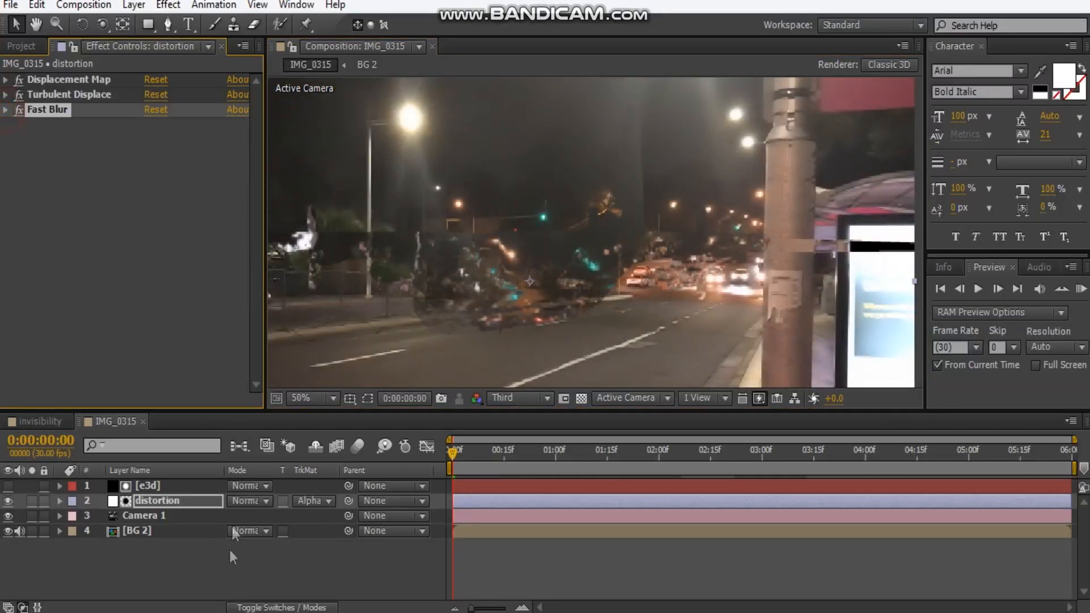
- Create a new adjustment layer above all the other layers and name it CC
{"action": "left_click", "coordinate": [192, 554]}
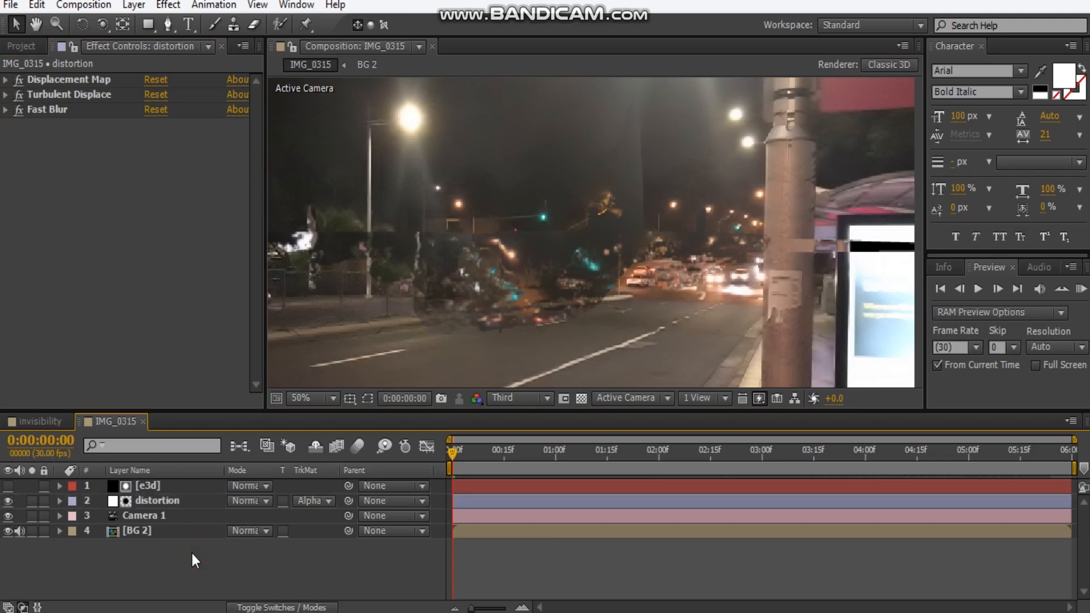
{"action": "key", "text": "ctrl+alt+y"}
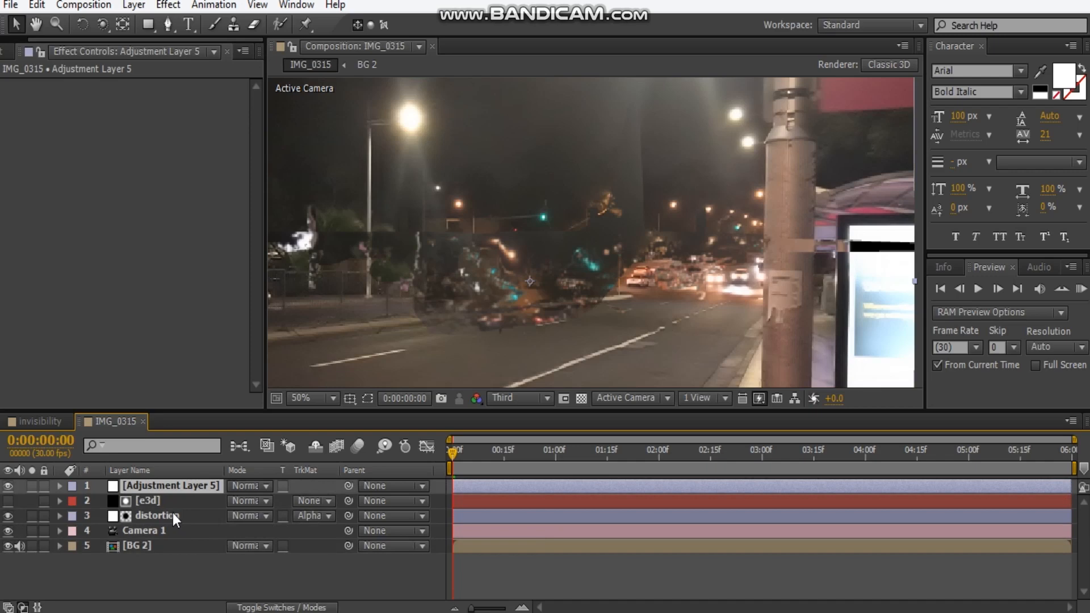
{"action": "key", "text": "Return"}
{"action": "type", "text": "CC"}
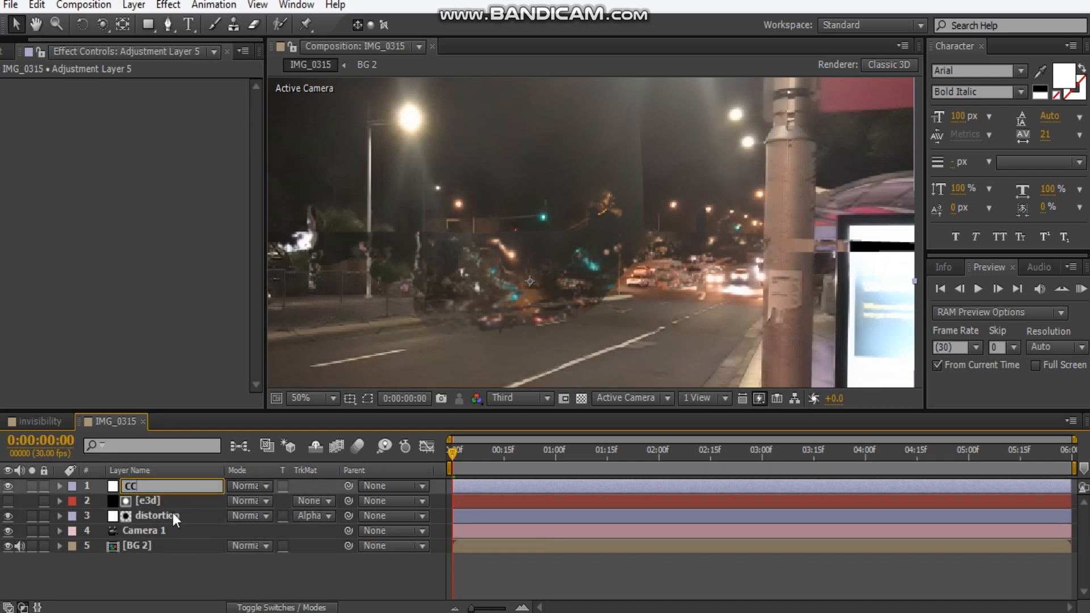
{"action": "left_click", "coordinate": [147, 564]}
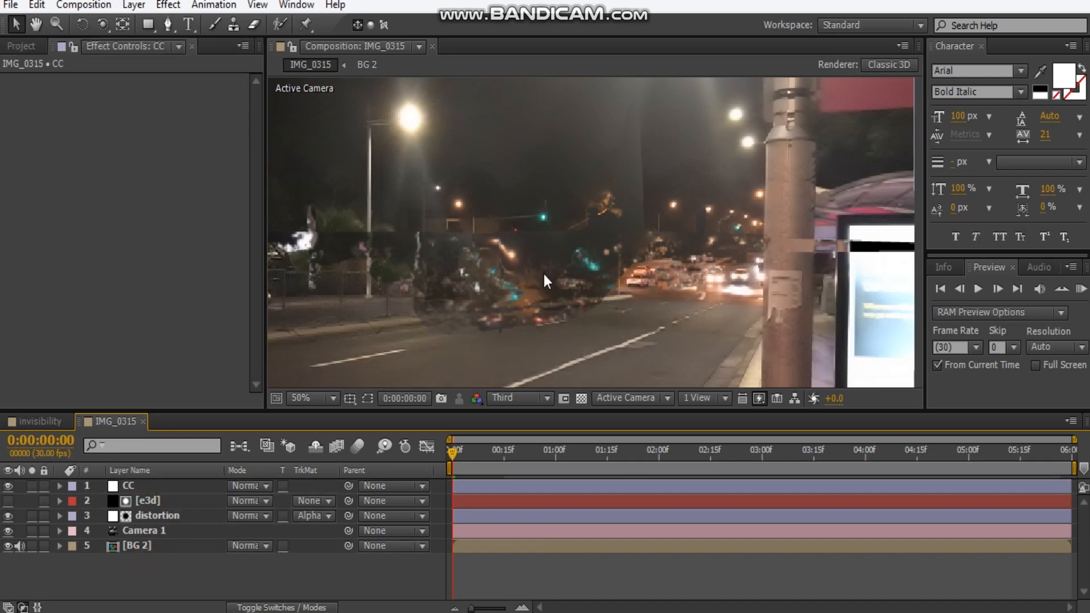
- Apply the Tint color correction effect to the CC adjustment layer
{"action": "left_click_drag", "start_coordinate": [543, 272], "coordinate": [366, 175]}
{"action": "right_click", "coordinate": [126, 224]}
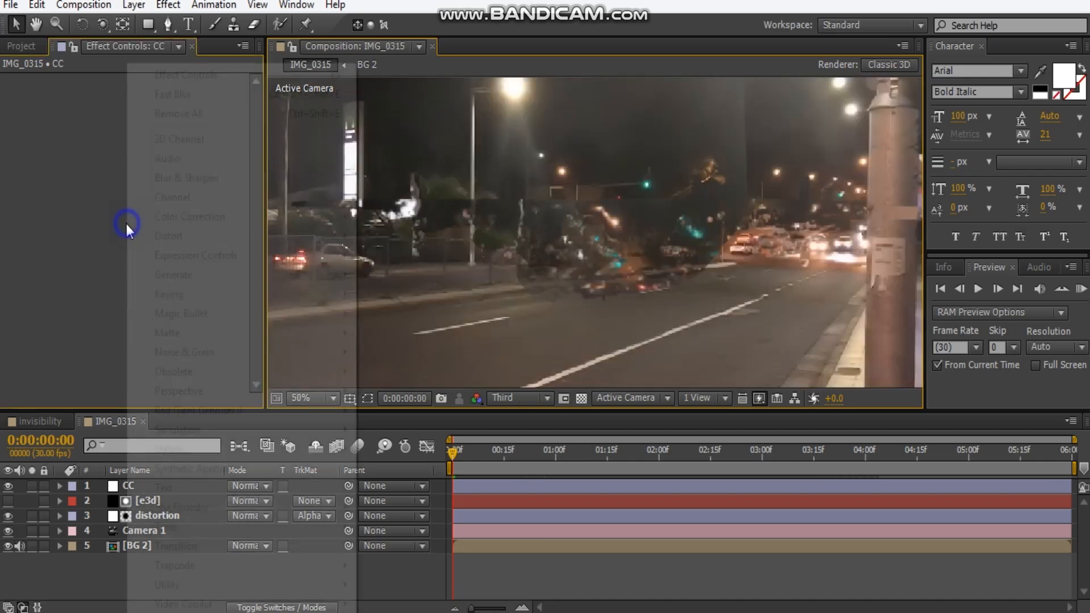
{"action": "left_click", "coordinate": [94, 223]}
{"action": "left_click", "coordinate": [143, 483]}
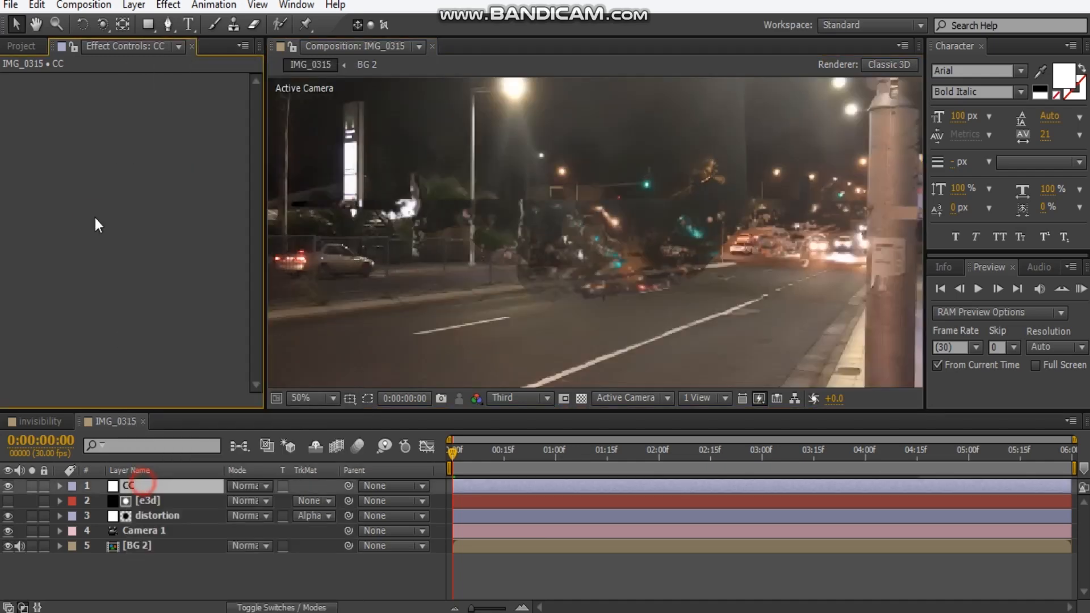
{"action": "right_click", "coordinate": [63, 200]}
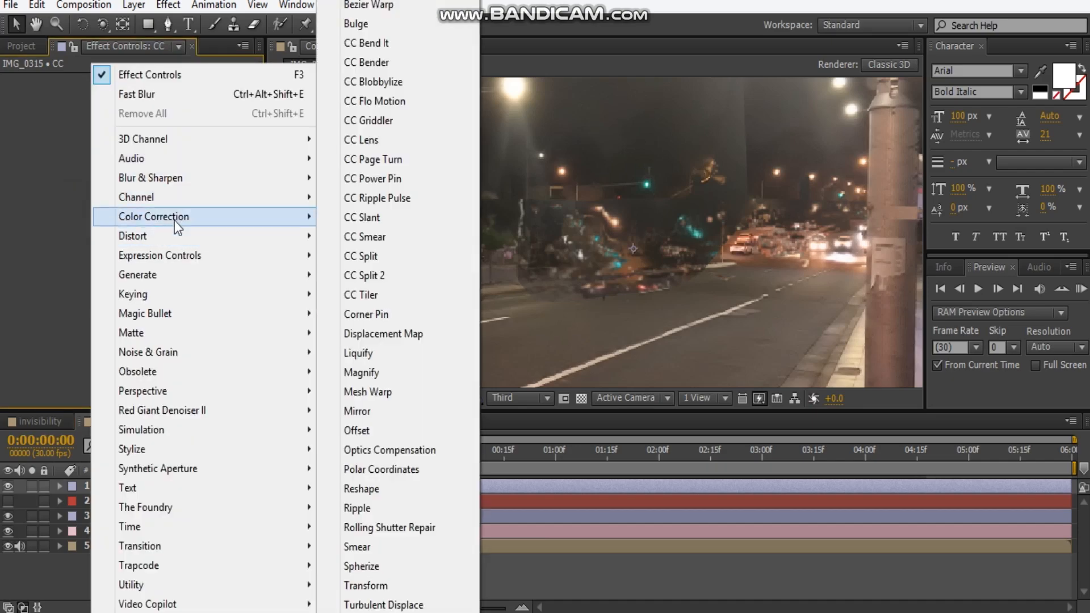
{"action": "mouse_move", "coordinate": [175, 219]}
{"action": "left_click", "coordinate": [375, 602]}
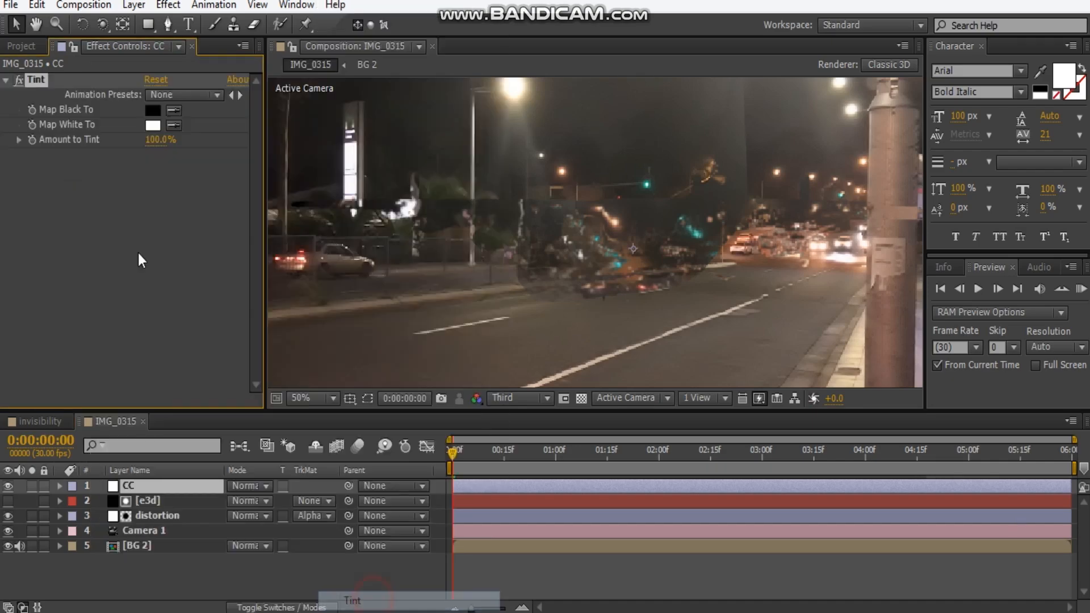
- Add the Curves and Glow effects to the CC adjustment layer
{"action": "right_click", "coordinate": [124, 239]}
{"action": "mouse_move", "coordinate": [223, 217]}
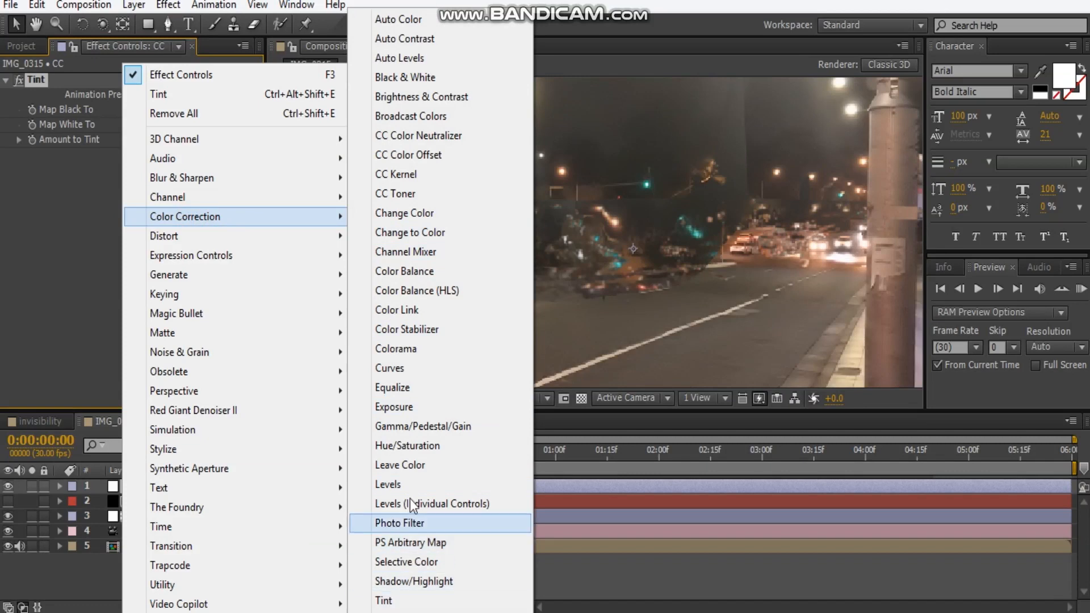
{"action": "left_click", "coordinate": [395, 368]}
{"action": "right_click", "coordinate": [88, 386]}
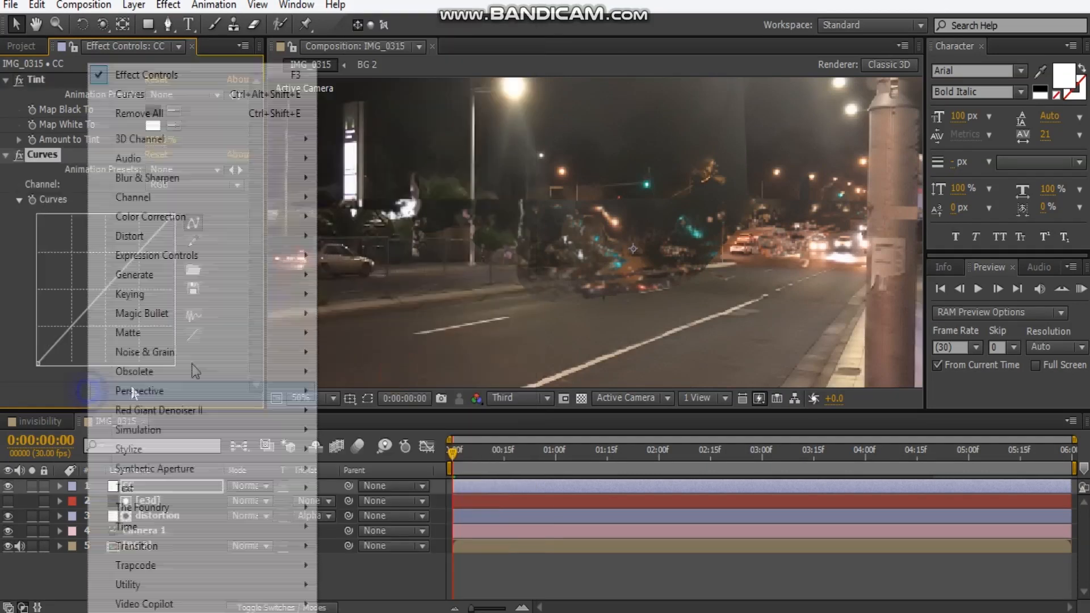
{"action": "mouse_move", "coordinate": [151, 451]}
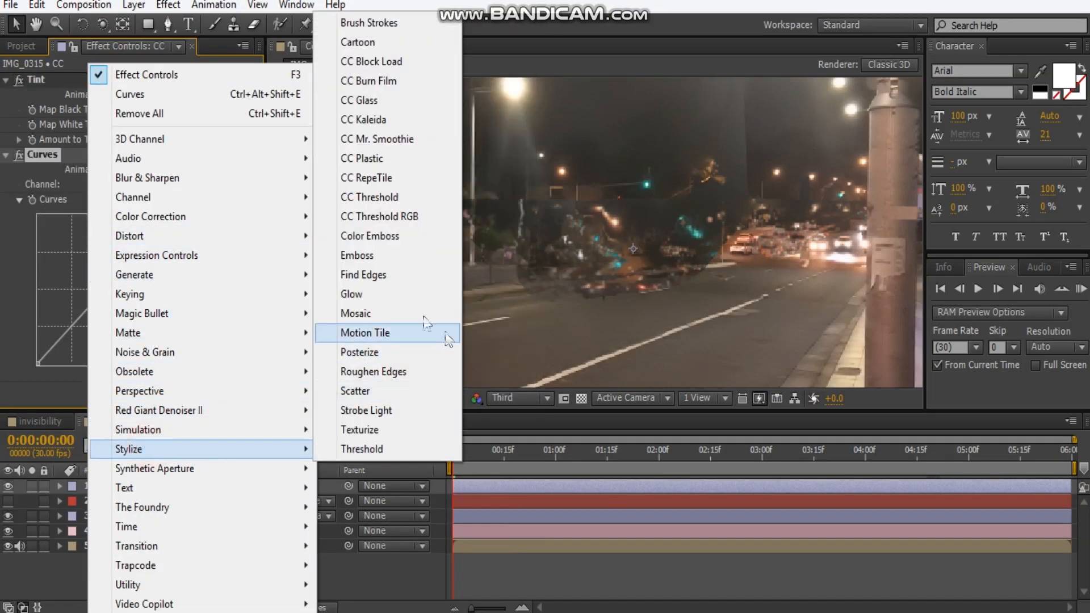
{"action": "left_click", "coordinate": [341, 293]}
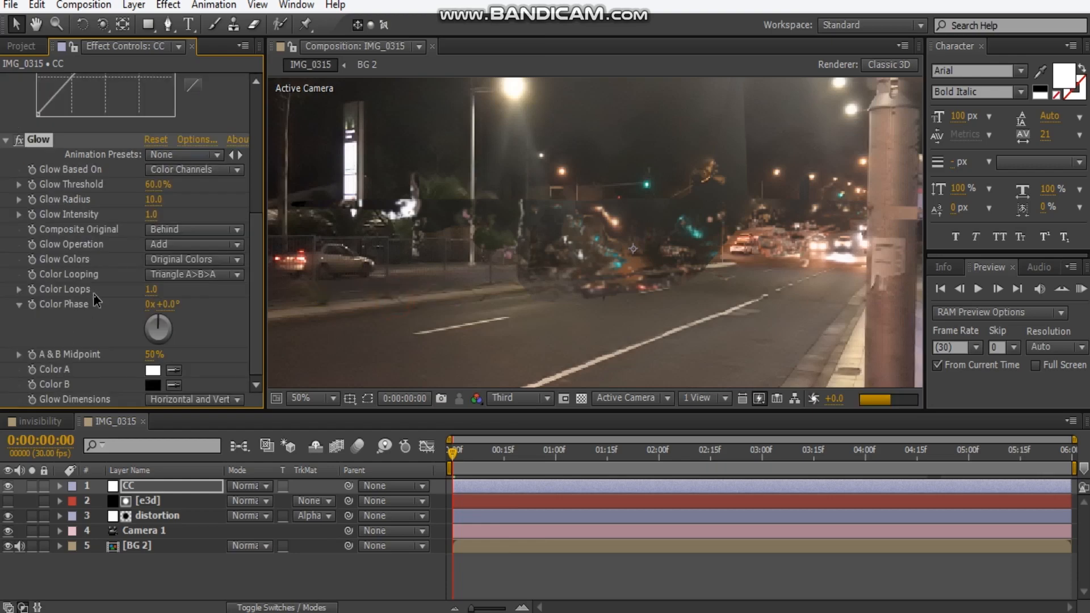
- Move Glow above Tint and Curves in the CC layer's effect stack, collapse all three, and switch off Tint and Curves
{"action": "scroll", "coordinate": [93, 292], "scroll_direction": "up", "scroll_amount": 5}
{"action": "left_click", "coordinate": [38, 389]}
{"action": "left_click_drag", "start_coordinate": [49, 389], "coordinate": [5, 84]}
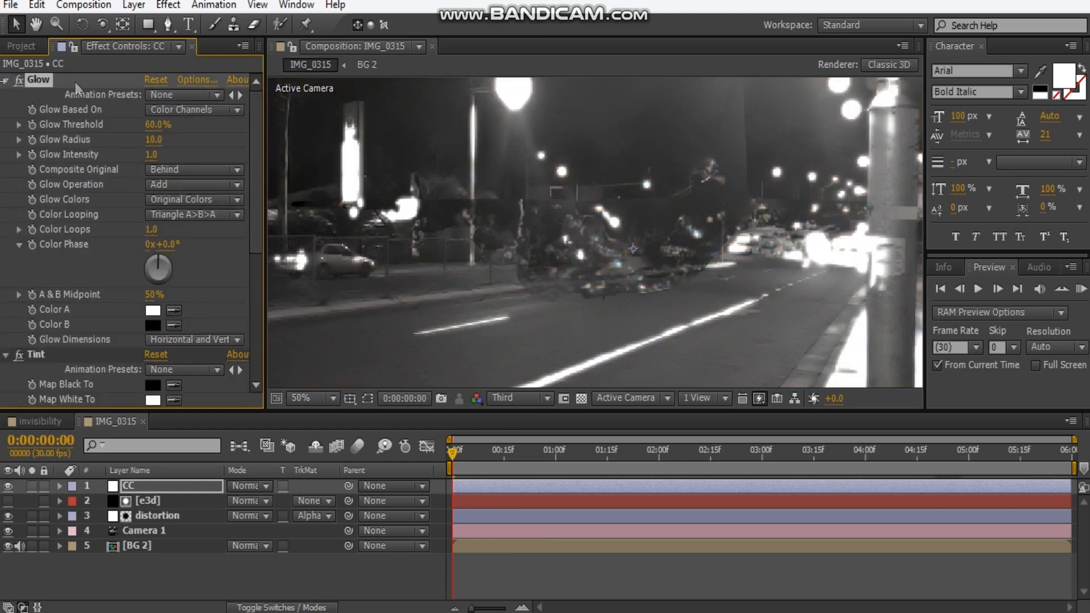
{"action": "left_click", "coordinate": [5, 80]}
{"action": "left_click", "coordinate": [5, 95]}
{"action": "left_click", "coordinate": [6, 110]}
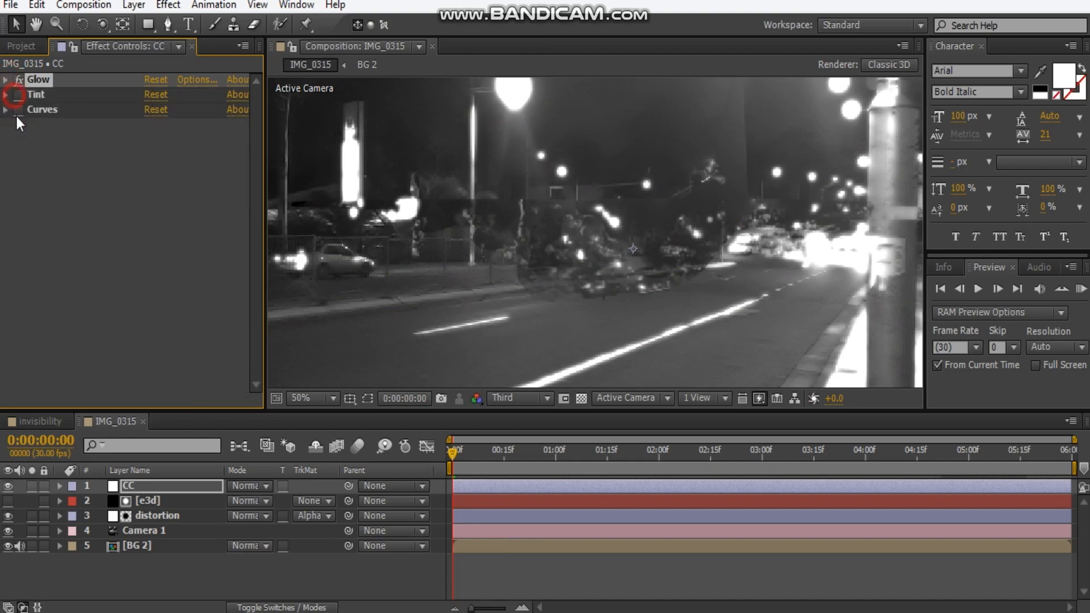
- Set the Glow effect's intensity to 0.5 and its threshold to 81.2%
{"action": "left_click", "coordinate": [5, 80]}
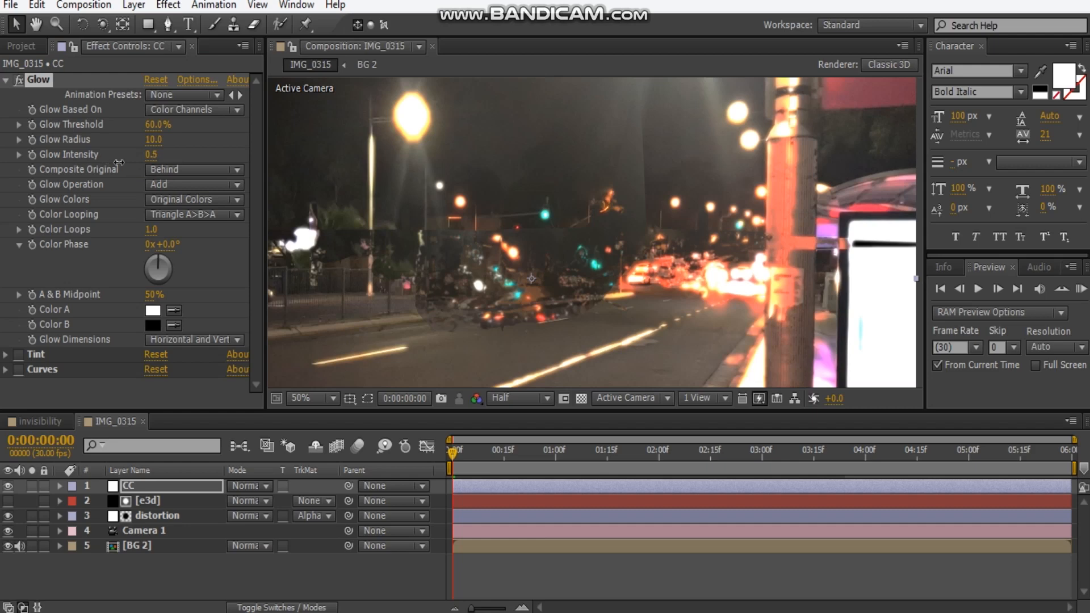
{"action": "left_click", "coordinate": [118, 163]}
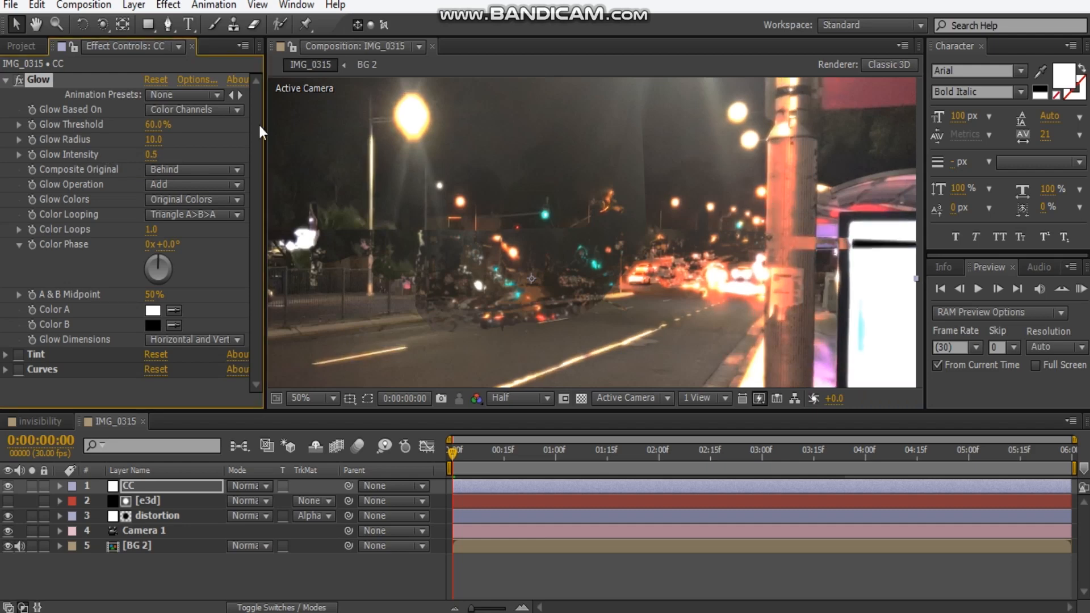
{"action": "left_click", "coordinate": [155, 124]}
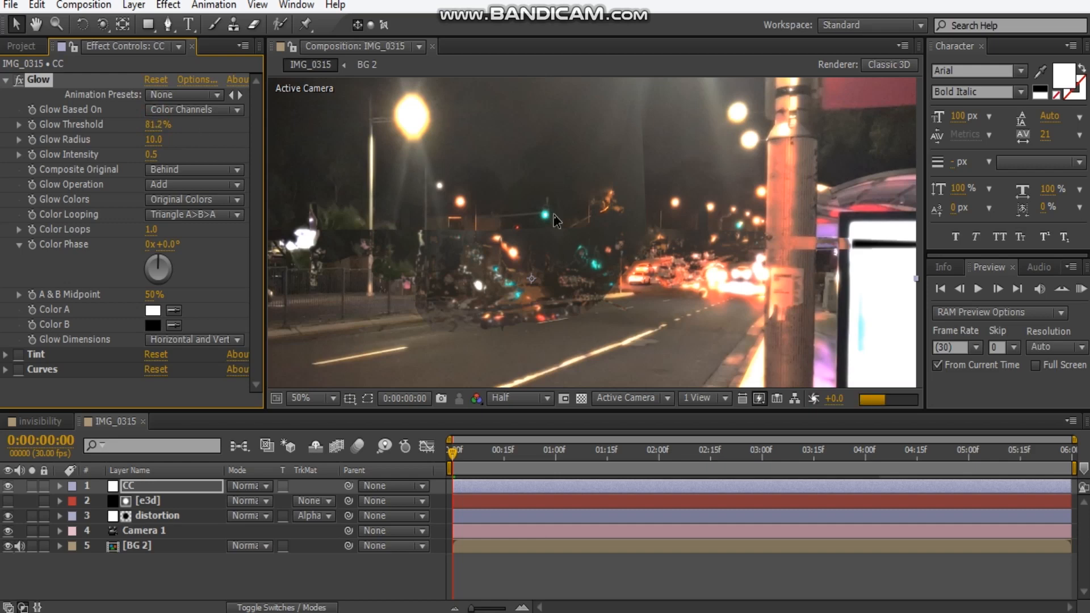
{"action": "left_click_drag", "start_coordinate": [603, 277], "coordinate": [695, 229]}
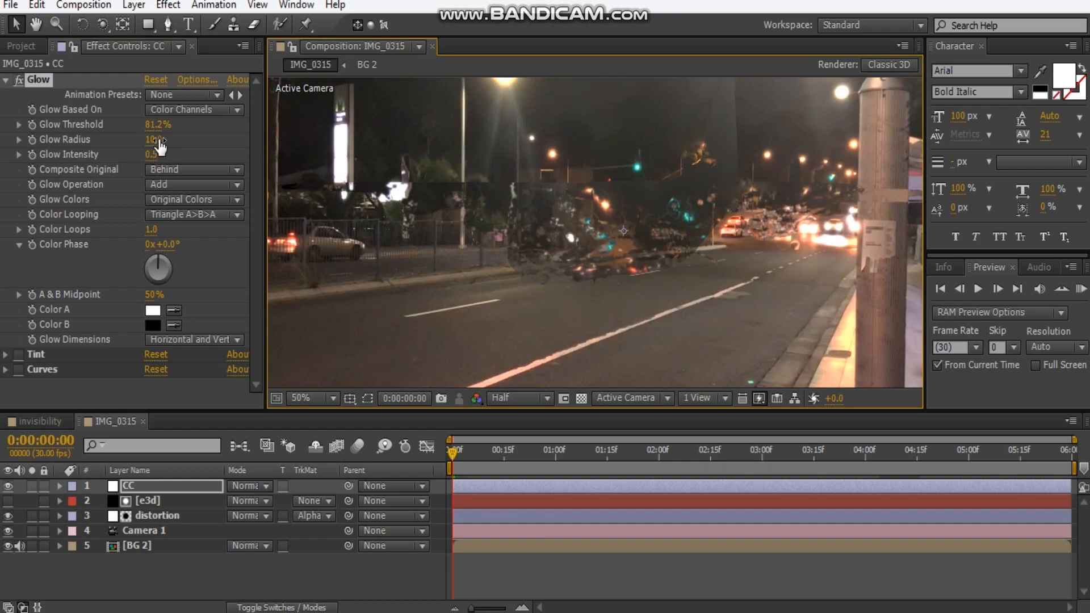
- Set the Glow effect's radius to 82 and collapse the Glow settings
{"action": "left_click_drag", "start_coordinate": [159, 142], "coordinate": [213, 134]}
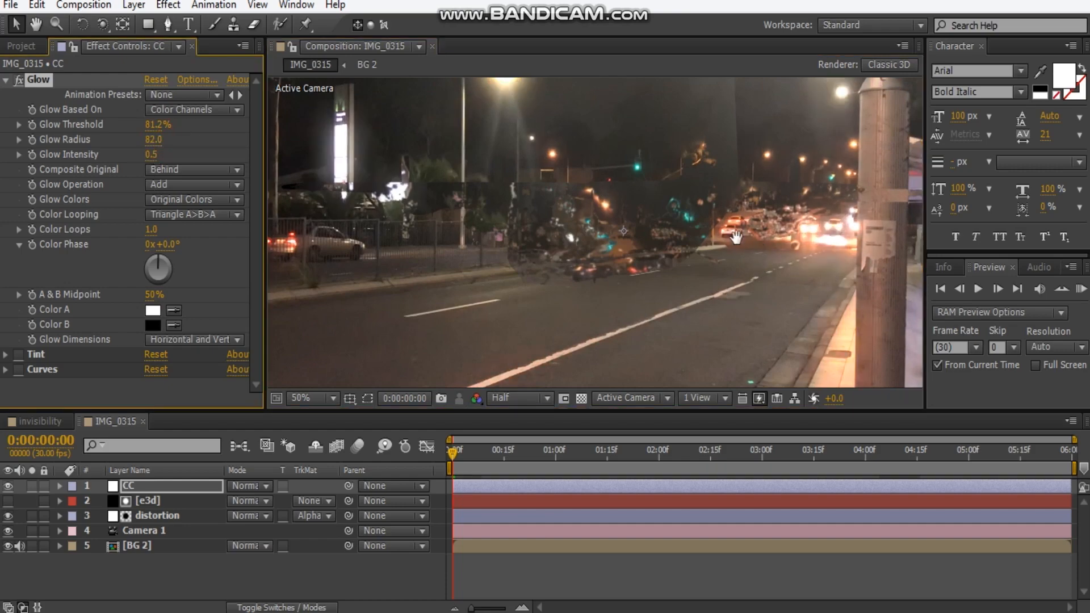
{"action": "left_click_drag", "start_coordinate": [758, 247], "coordinate": [584, 233]}
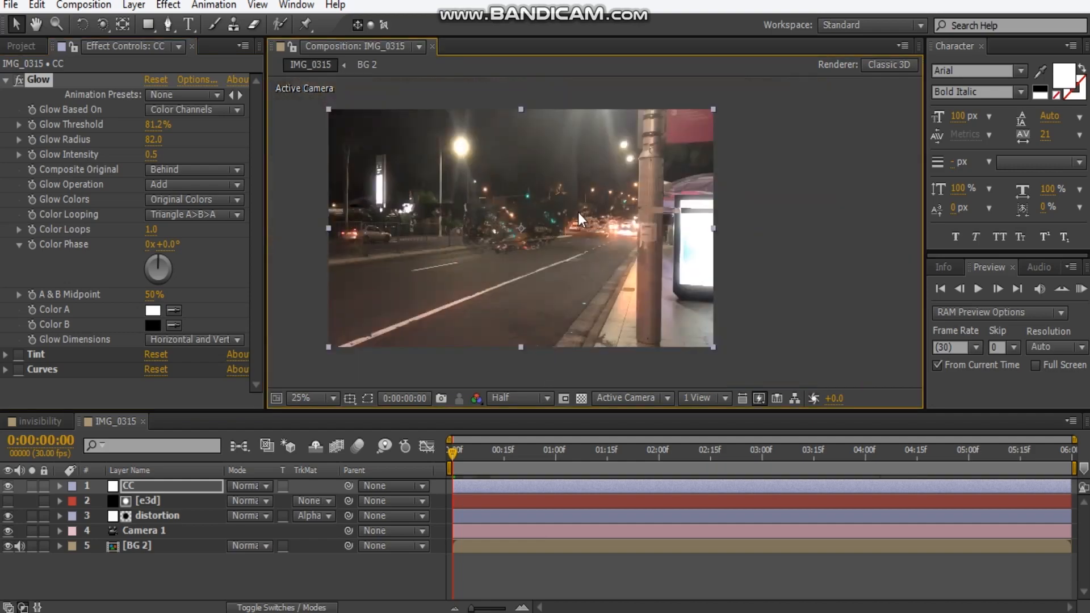
{"action": "left_click", "coordinate": [6, 80]}
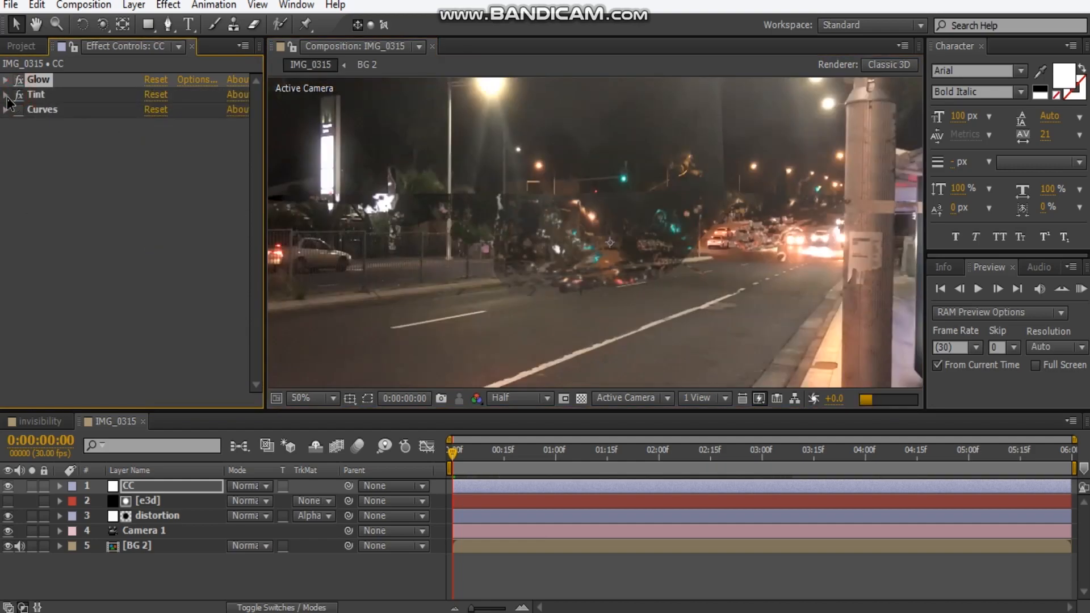
- Expand the Tint effect on the CC layer and set its Amount to Tint to 10%
{"action": "left_click", "coordinate": [7, 95]}
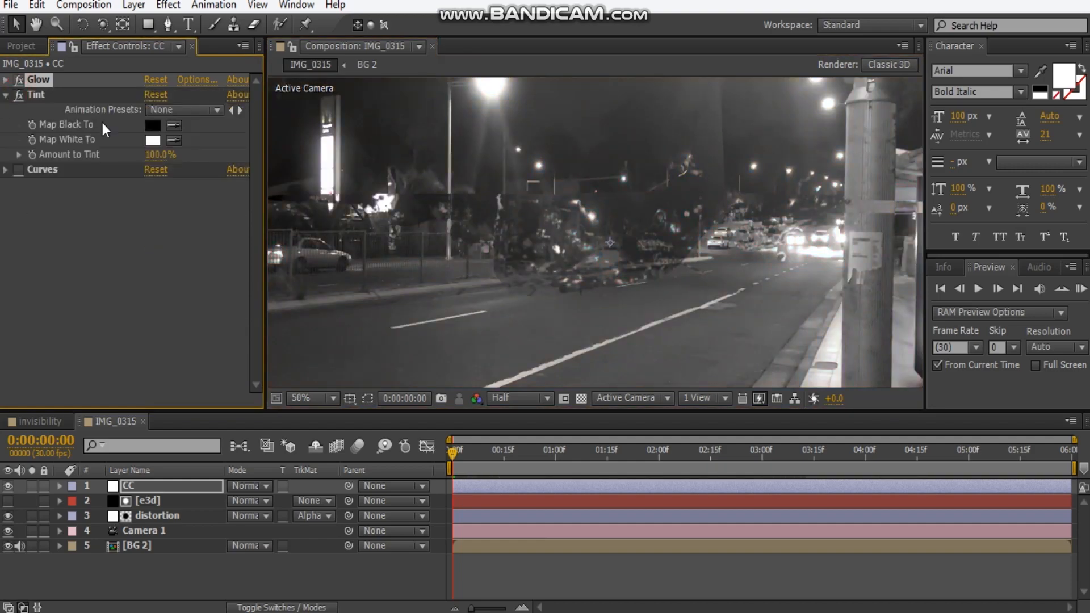
{"action": "left_click", "coordinate": [153, 154]}
{"action": "type", "text": "25"}
{"action": "key", "text": "Return"}
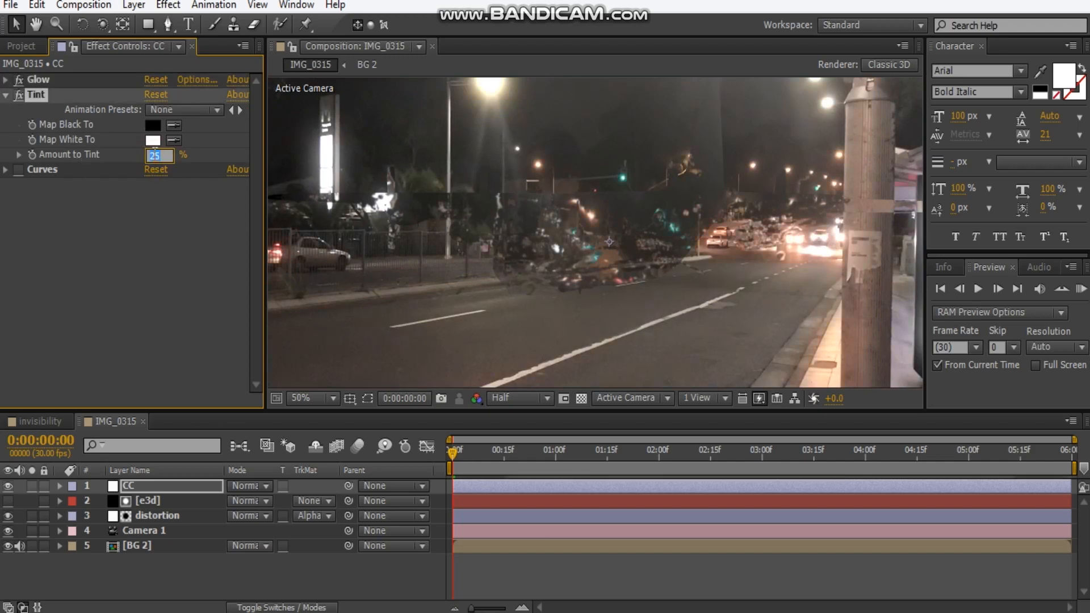
{"action": "type", "text": "10"}
{"action": "key", "text": "Return"}
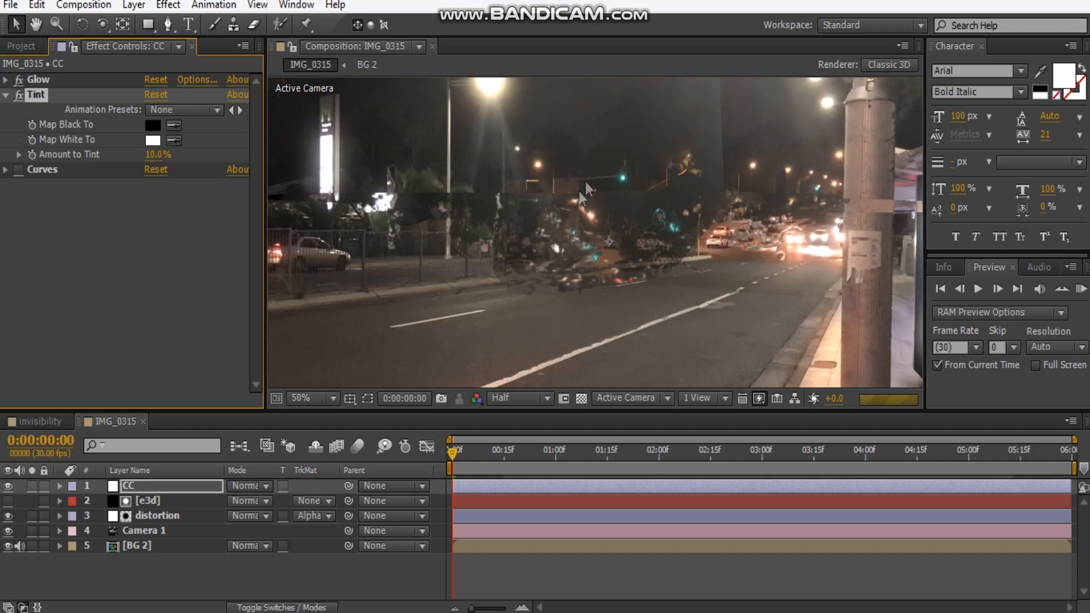
- Switch Curves back on and darken the image by lowering the RGB curve's white end point and midtones
{"action": "left_click", "coordinate": [19, 169]}
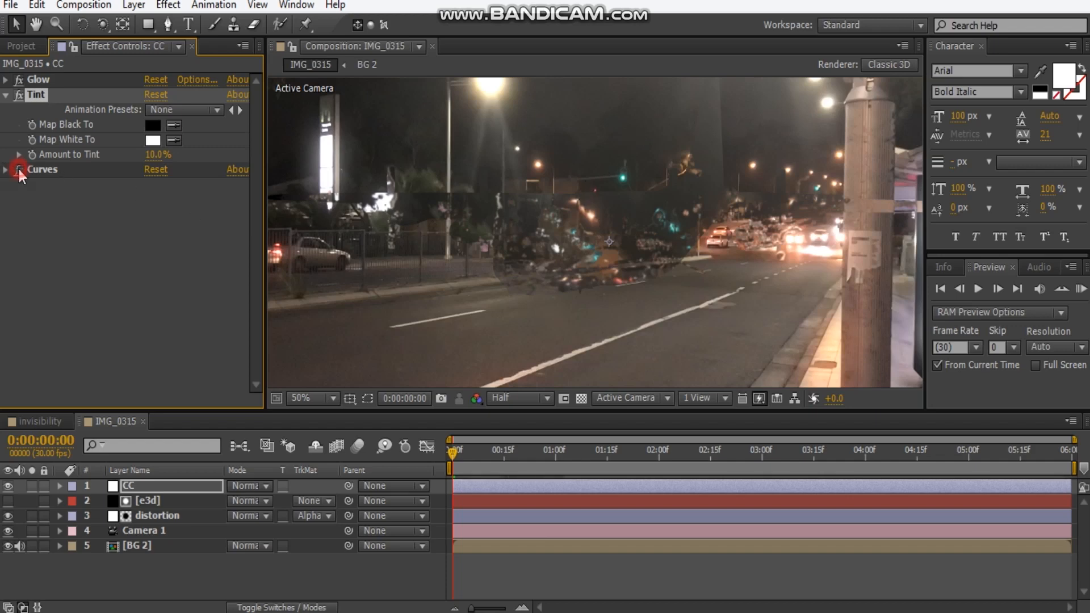
{"action": "left_click", "coordinate": [5, 170]}
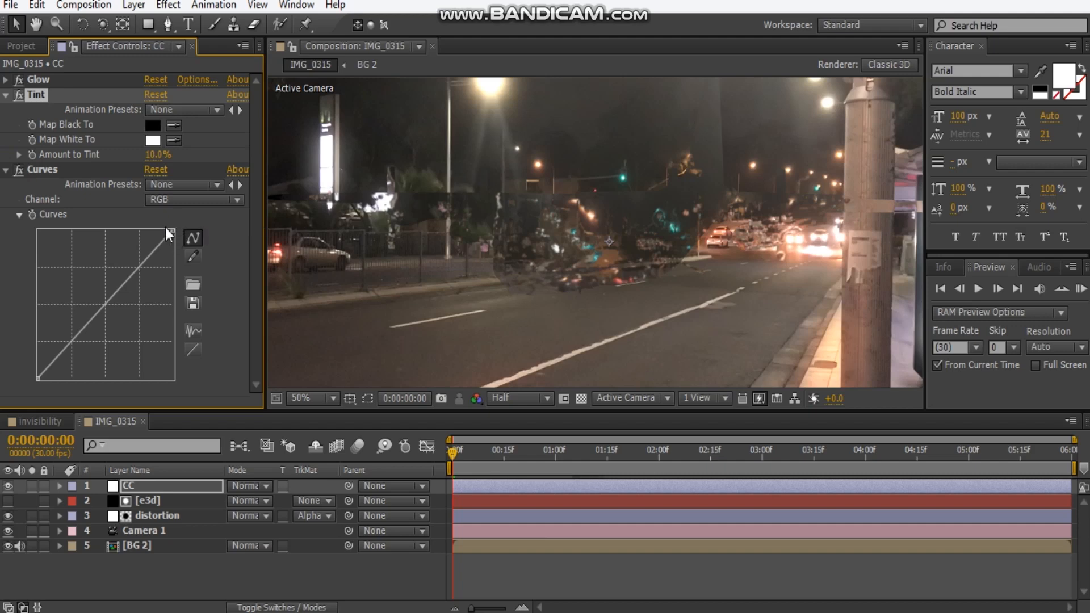
{"action": "left_click_drag", "start_coordinate": [174, 230], "coordinate": [183, 281]}
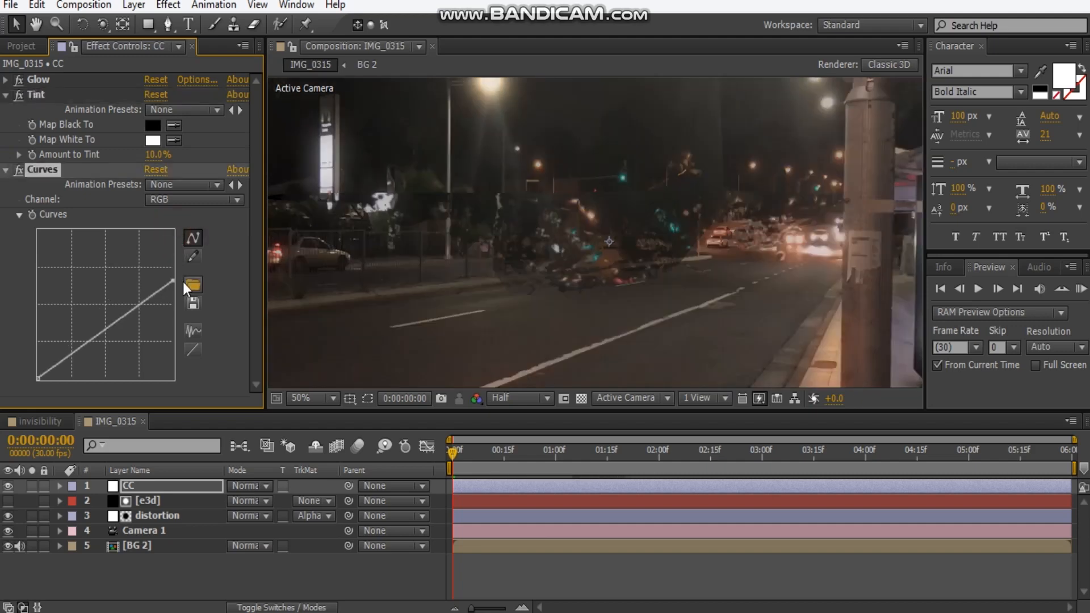
{"action": "left_click_drag", "start_coordinate": [98, 331], "coordinate": [110, 342]}
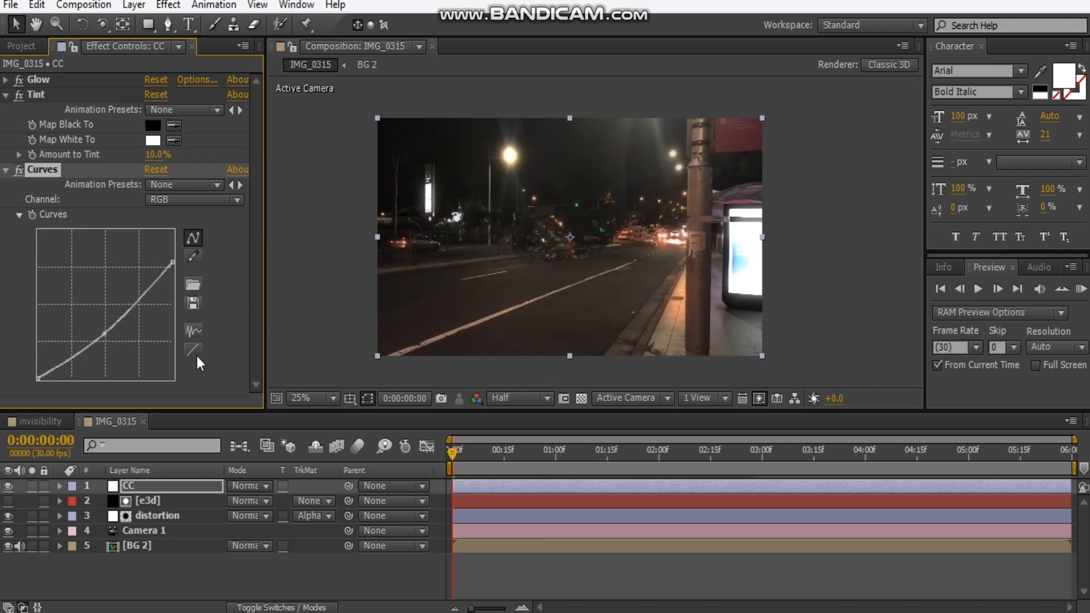
- Collapse Tint and Curves, and add the Magic Bullet Looks effect to the CC layer
{"action": "left_click", "coordinate": [6, 94]}
{"action": "left_click", "coordinate": [6, 109]}
{"action": "right_click", "coordinate": [75, 181]}
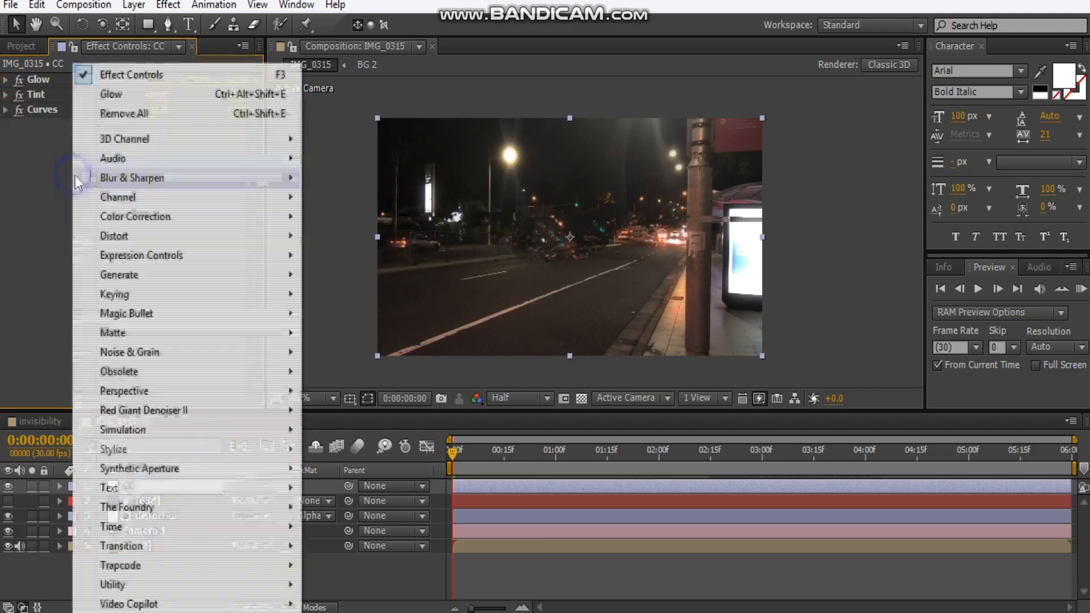
{"action": "left_click", "coordinate": [139, 312]}
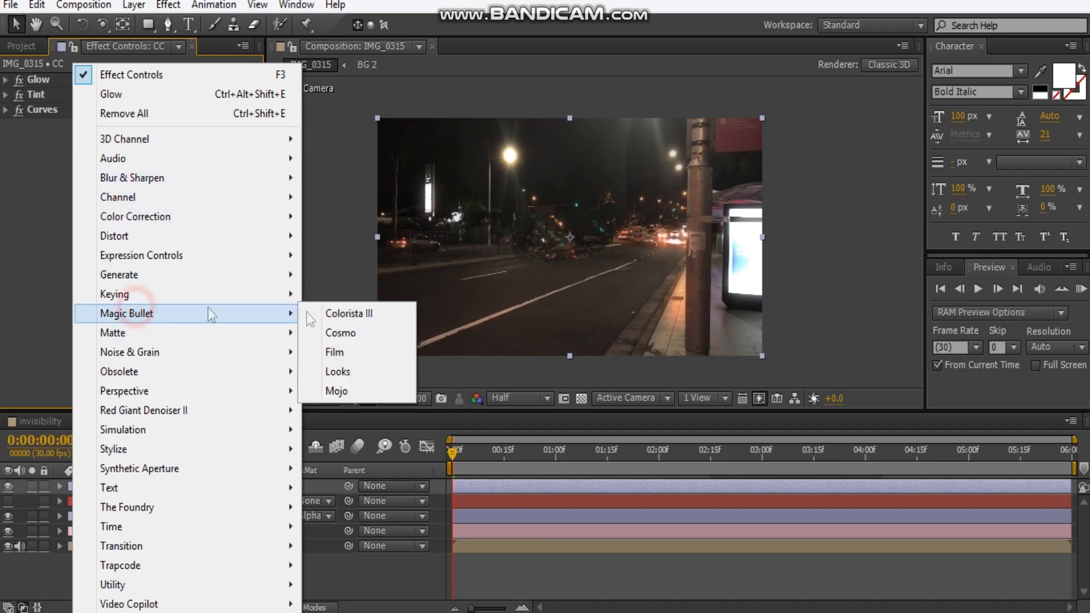
{"action": "left_click", "coordinate": [358, 372]}
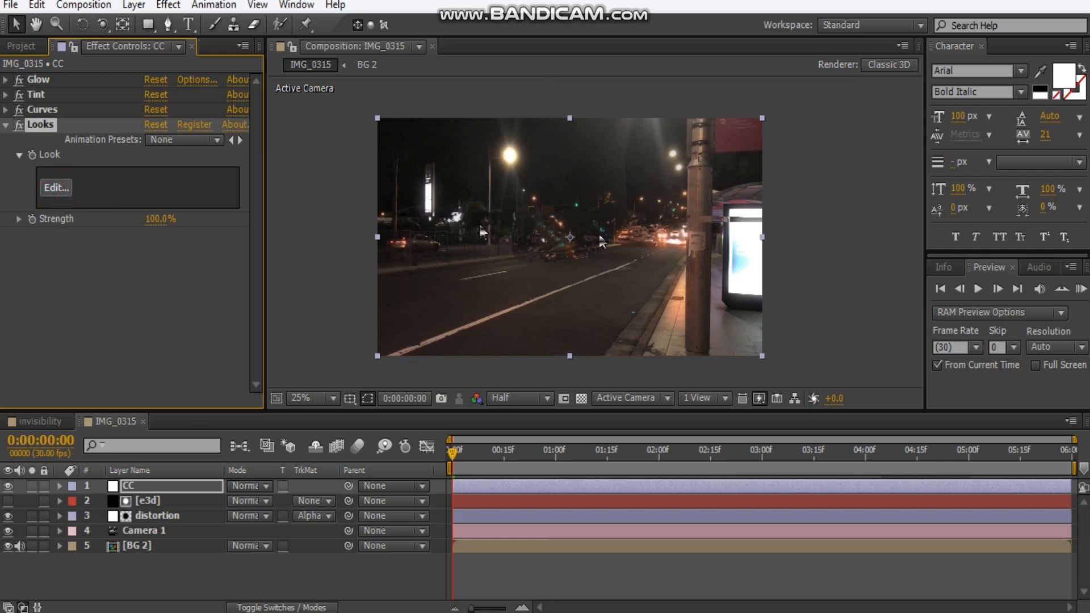
- Edit the Looks effect and apply the Kodak 5219 preset from the Color Film Stock category
{"action": "left_click", "coordinate": [54, 187]}
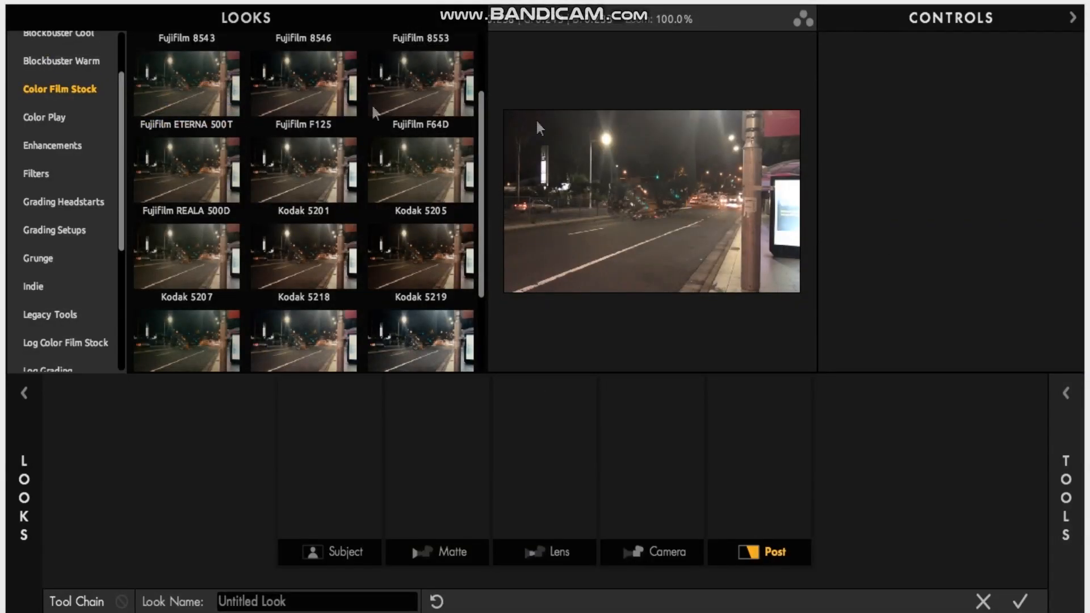
{"action": "left_click", "coordinate": [437, 278]}
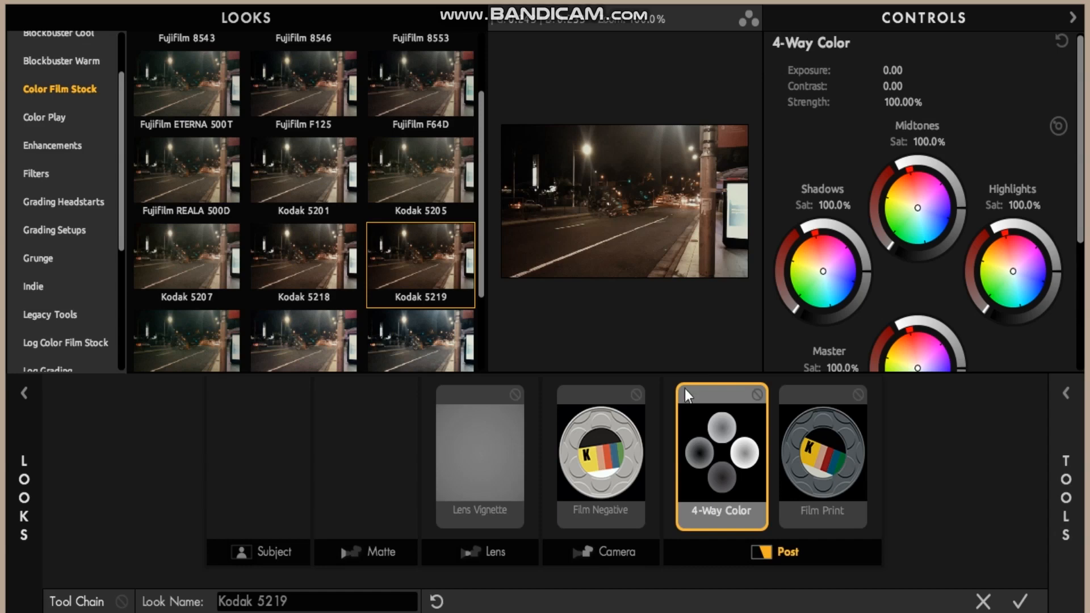
{"action": "left_click", "coordinate": [1021, 602]}
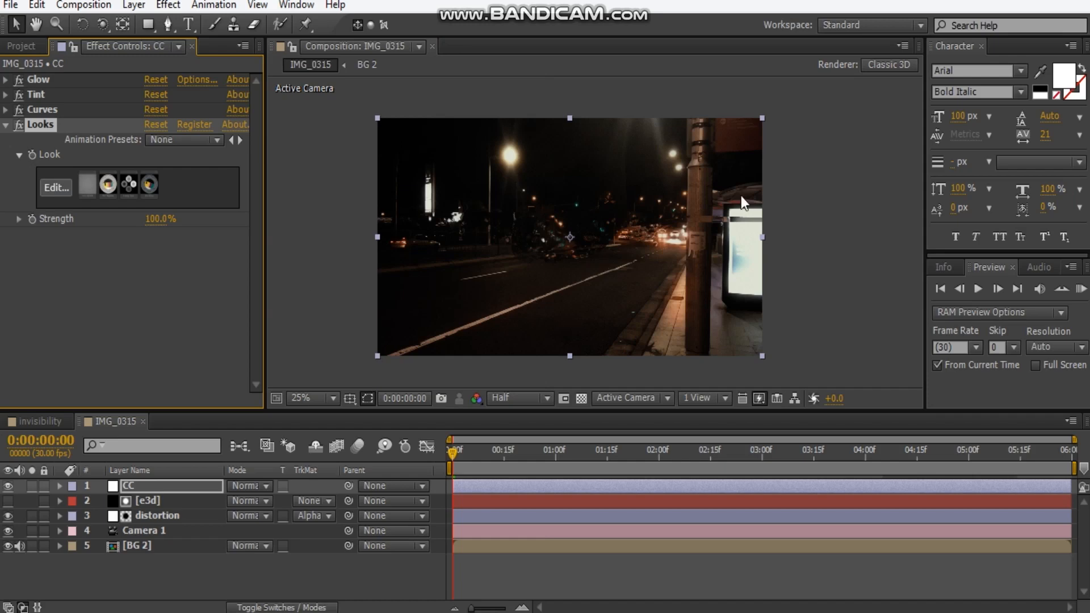
- Compare the image without Curves, then raise the RGB curve's white end point to full and lift its midpoint slightly
{"action": "left_click", "coordinate": [18, 109]}
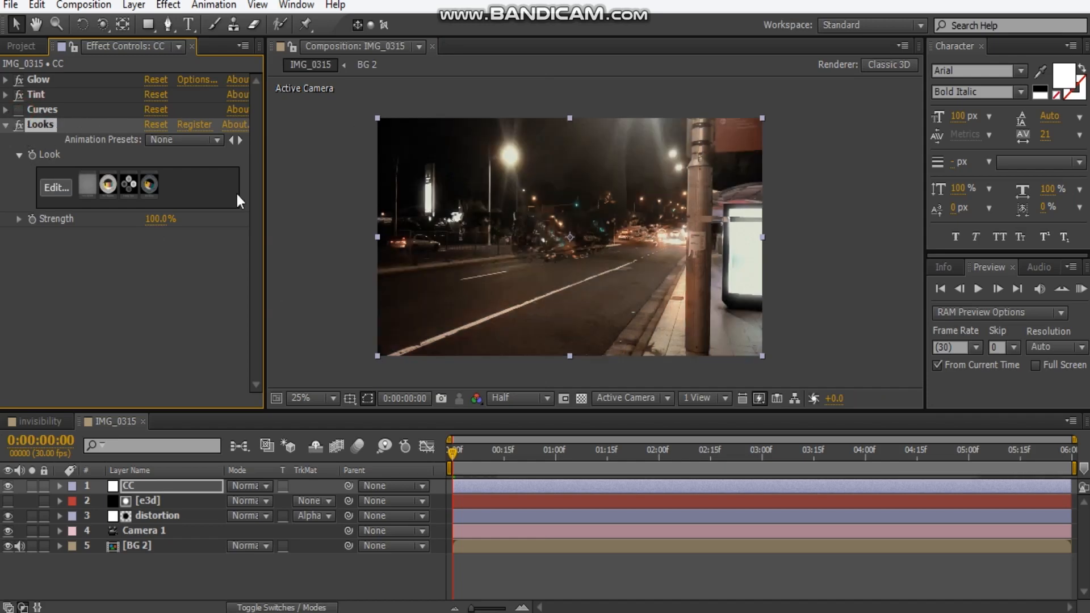
{"action": "left_click", "coordinate": [18, 109]}
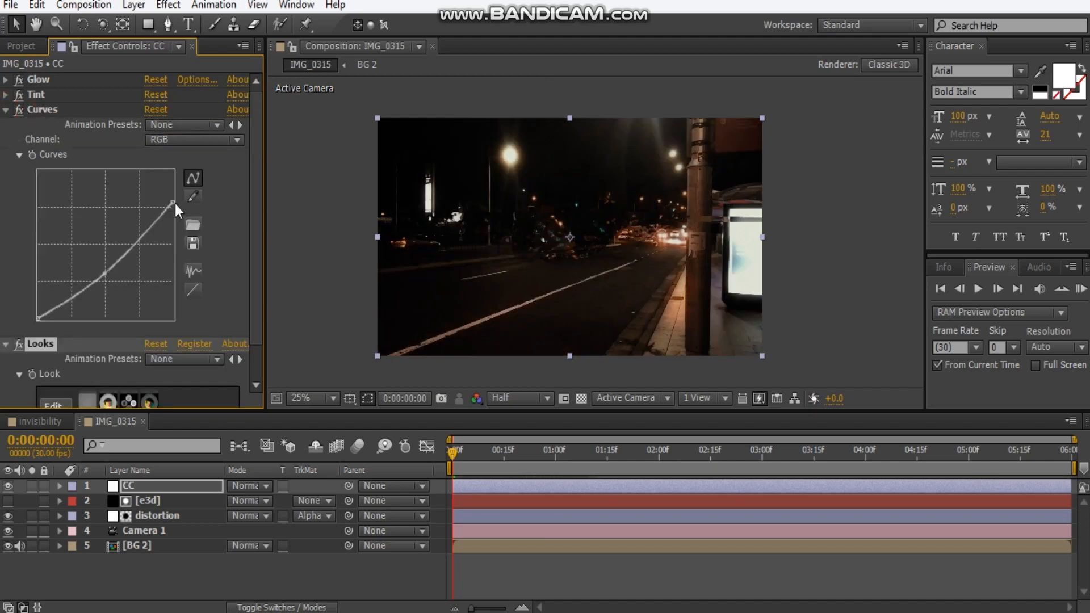
{"action": "left_click_drag", "start_coordinate": [173, 201], "coordinate": [173, 171]}
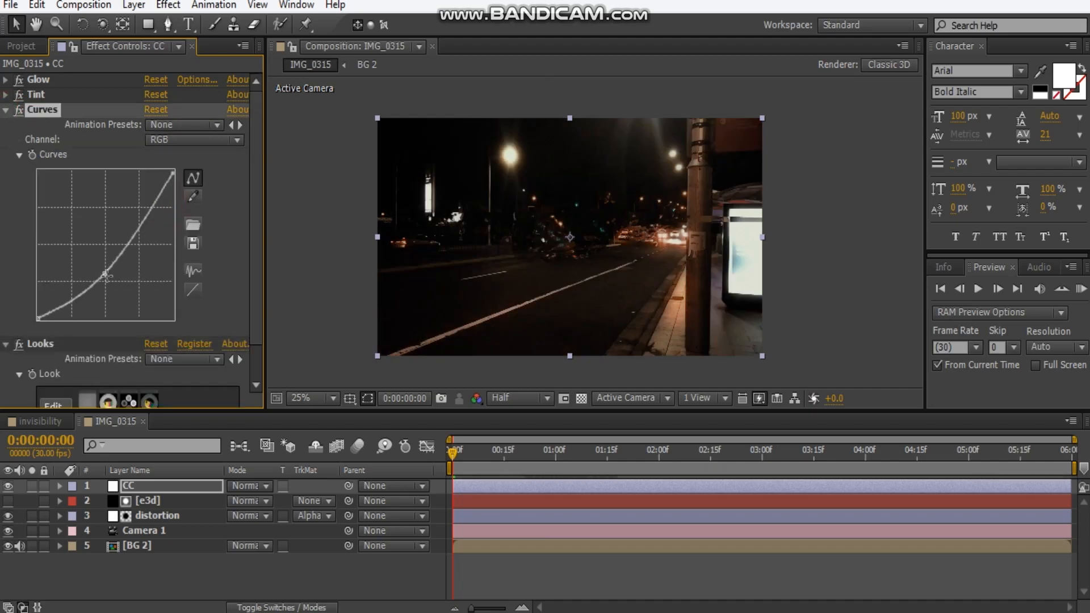
{"action": "left_click_drag", "start_coordinate": [105, 276], "coordinate": [108, 257]}
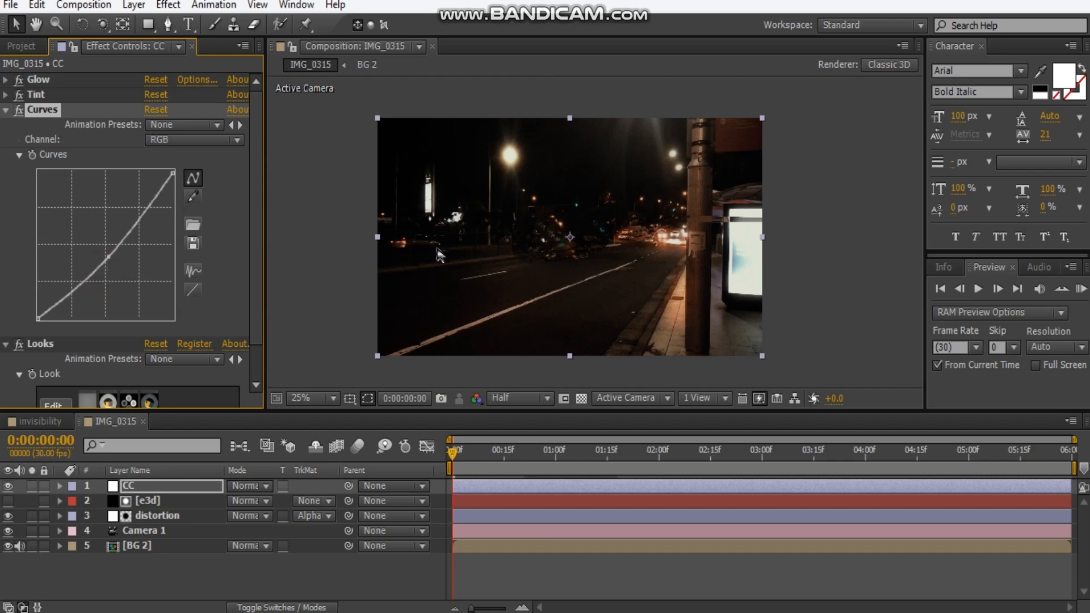
{"action": "left_click", "coordinate": [6, 110]}
- Set the Looks effect's strength to 85%
{"action": "left_click", "coordinate": [158, 220]}
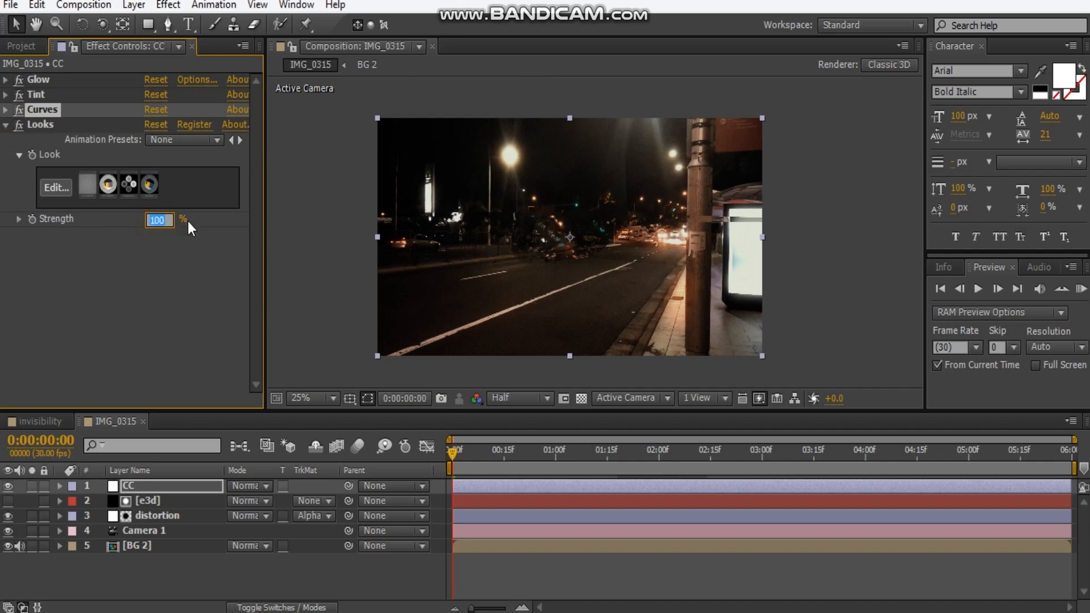
{"action": "type", "text": "85"}
{"action": "key", "text": "Return"}
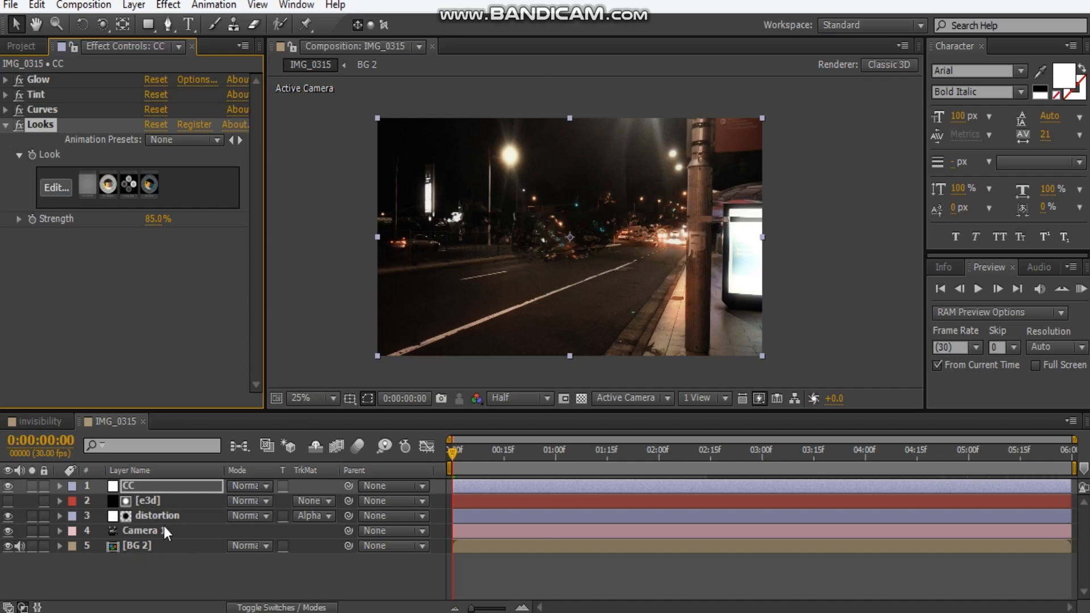
- Create a group null for Group 1 in the e3d layer's Element effect through its Group Utilities
{"action": "left_click", "coordinate": [149, 548]}
{"action": "left_click", "coordinate": [158, 500]}
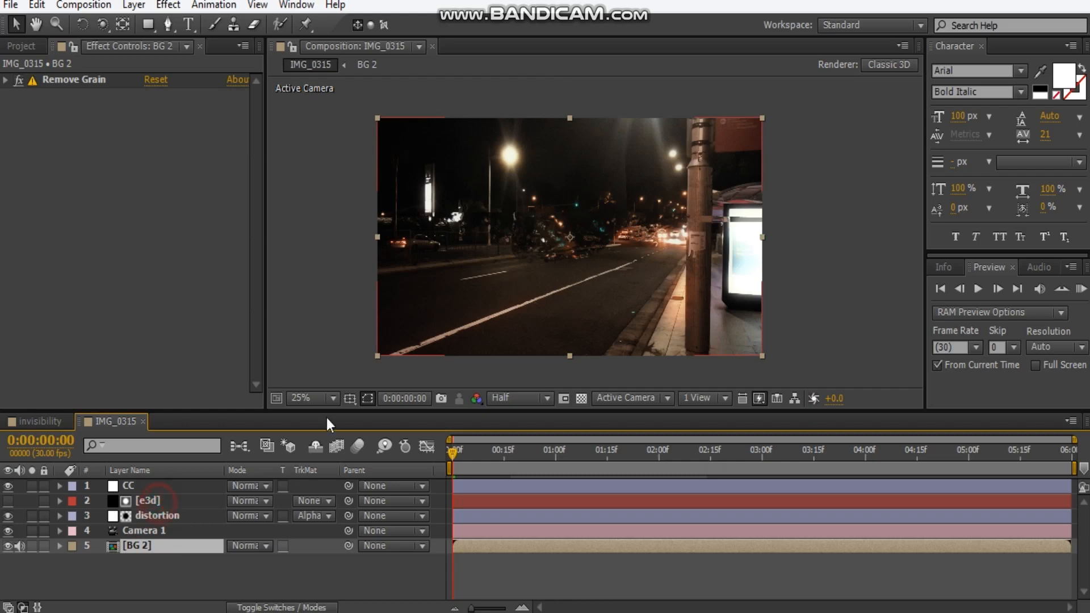
{"action": "left_click", "coordinate": [6, 81]}
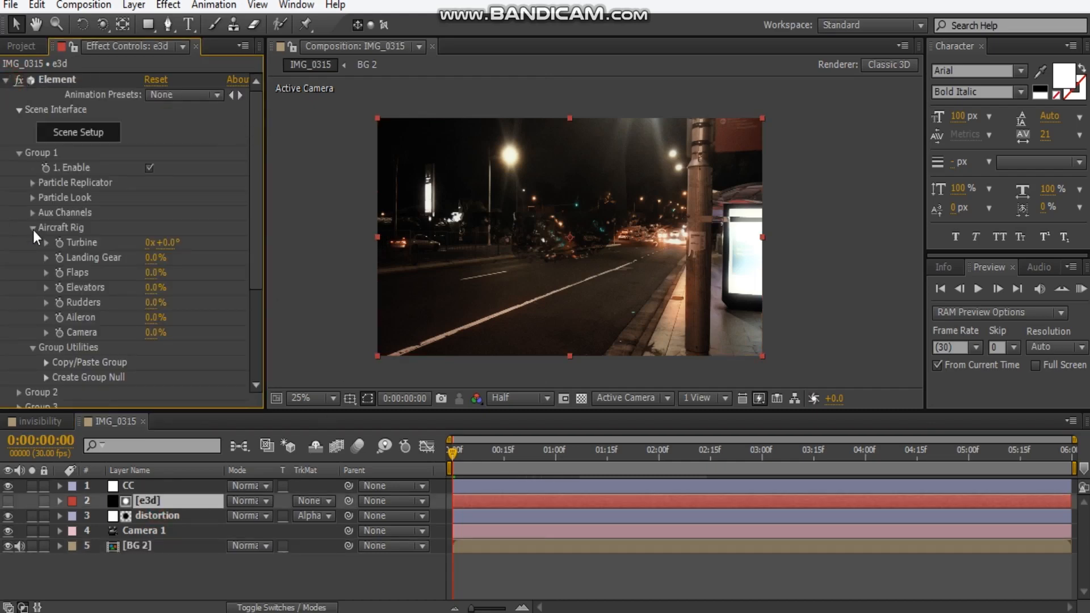
{"action": "left_click", "coordinate": [33, 227]}
{"action": "left_click", "coordinate": [46, 274]}
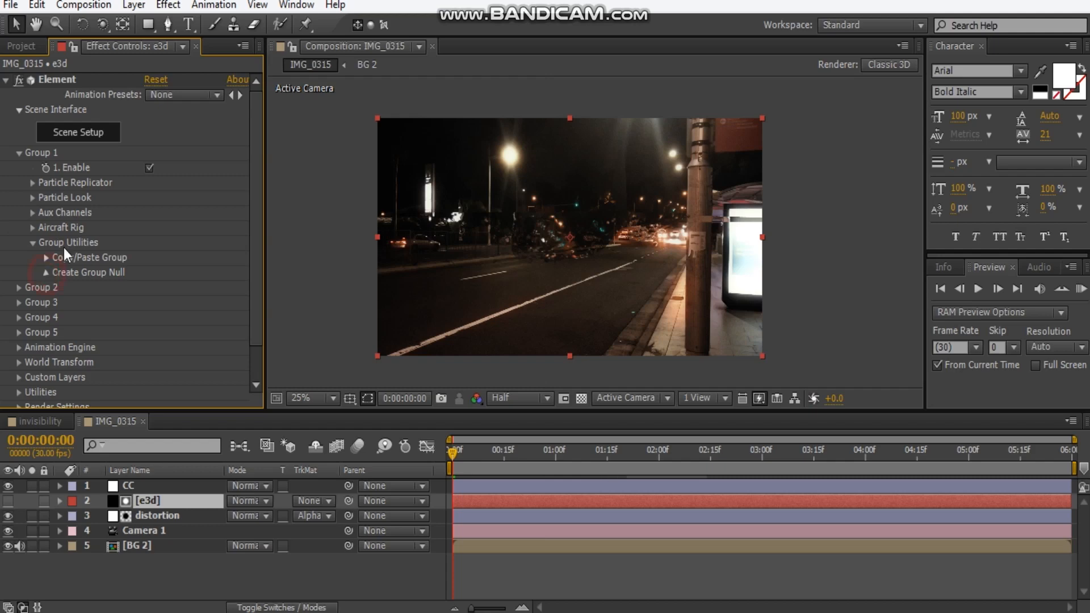
{"action": "left_click", "coordinate": [96, 301]}
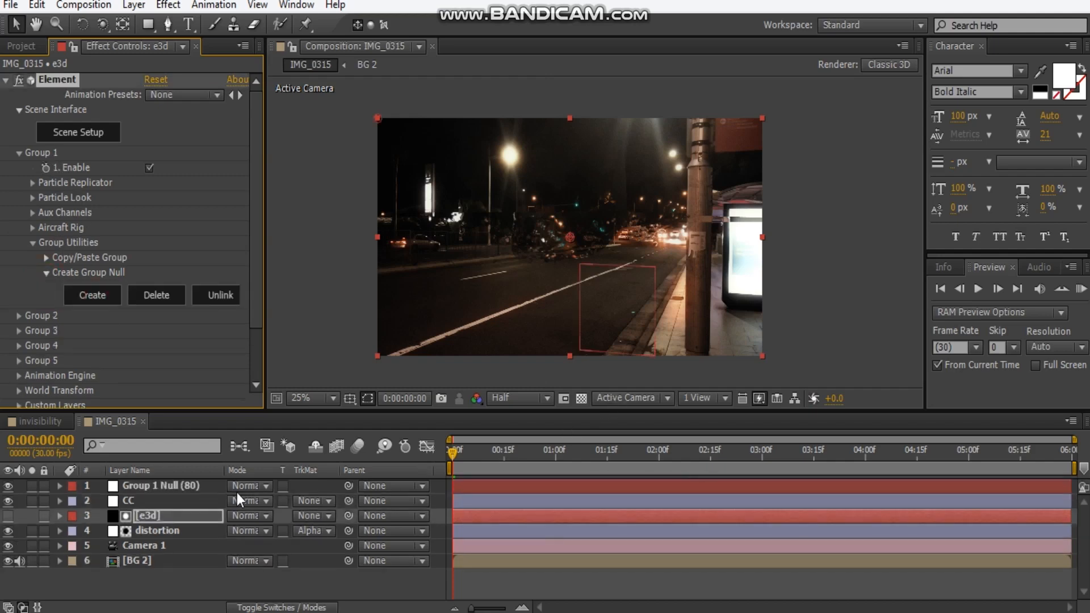
- Rename the new group null layer to "position"
{"action": "left_click", "coordinate": [182, 487]}
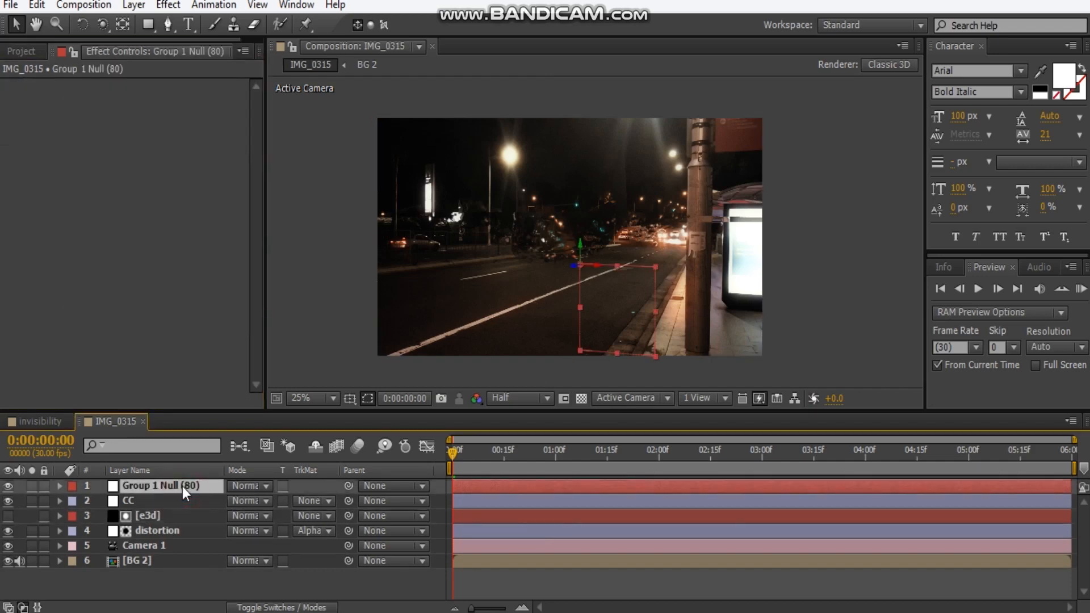
{"action": "key", "text": "Return"}
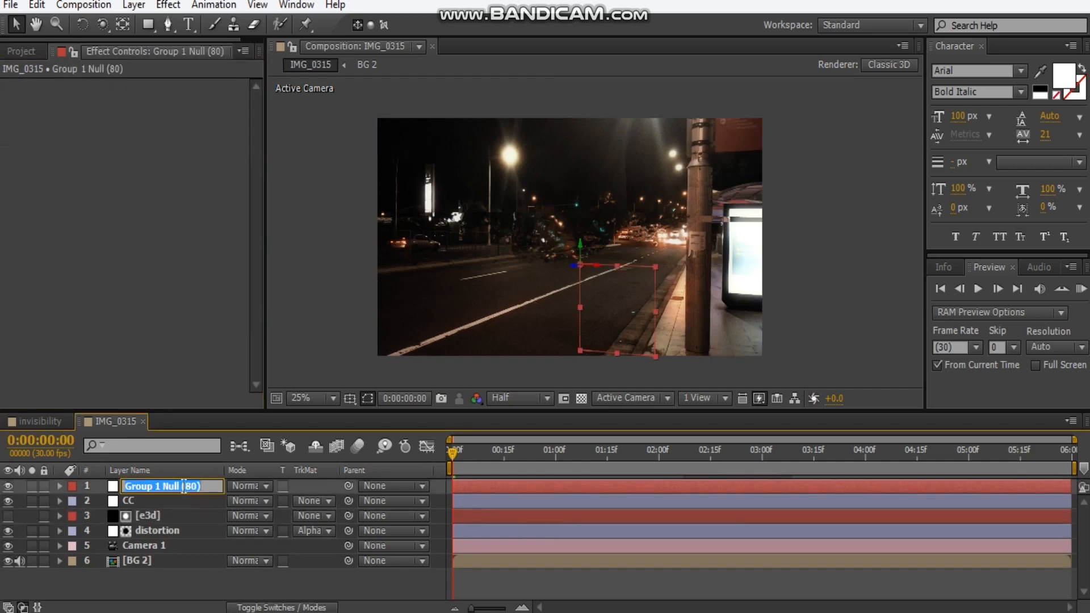
{"action": "type", "text": "position"}
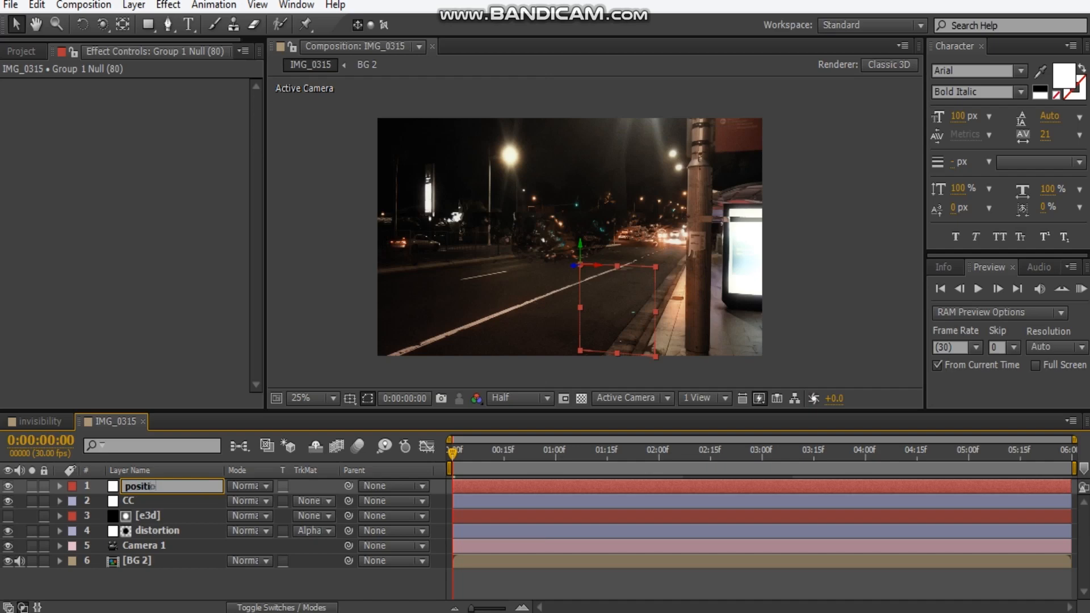
{"action": "left_click", "coordinate": [177, 577]}
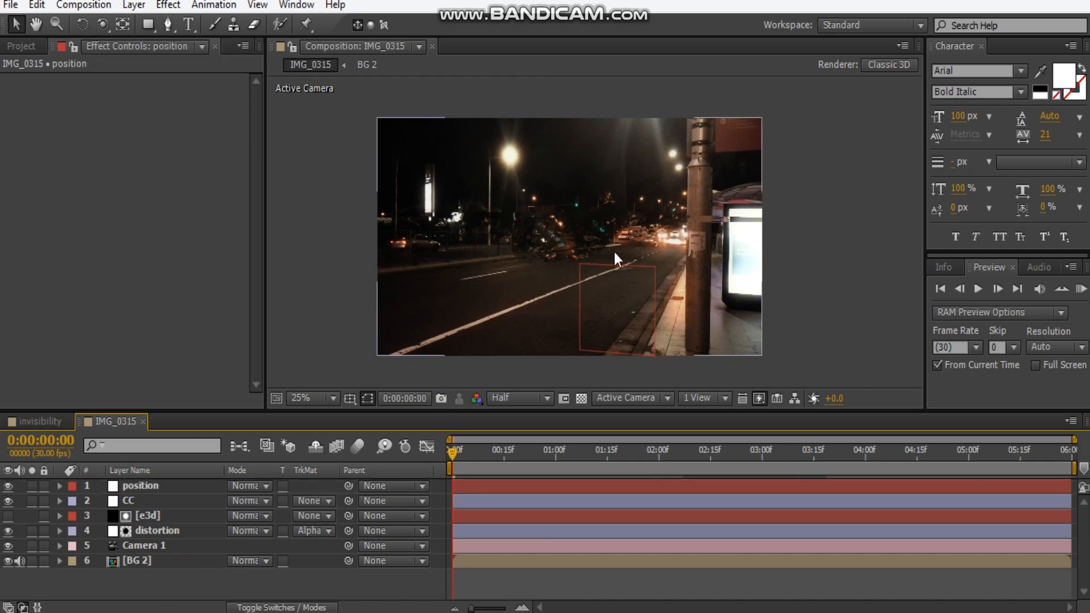
- Scale the position null to about 83% and move it along its axes to about X 930.9, Y 549 over the road
{"action": "left_click", "coordinate": [169, 486]}
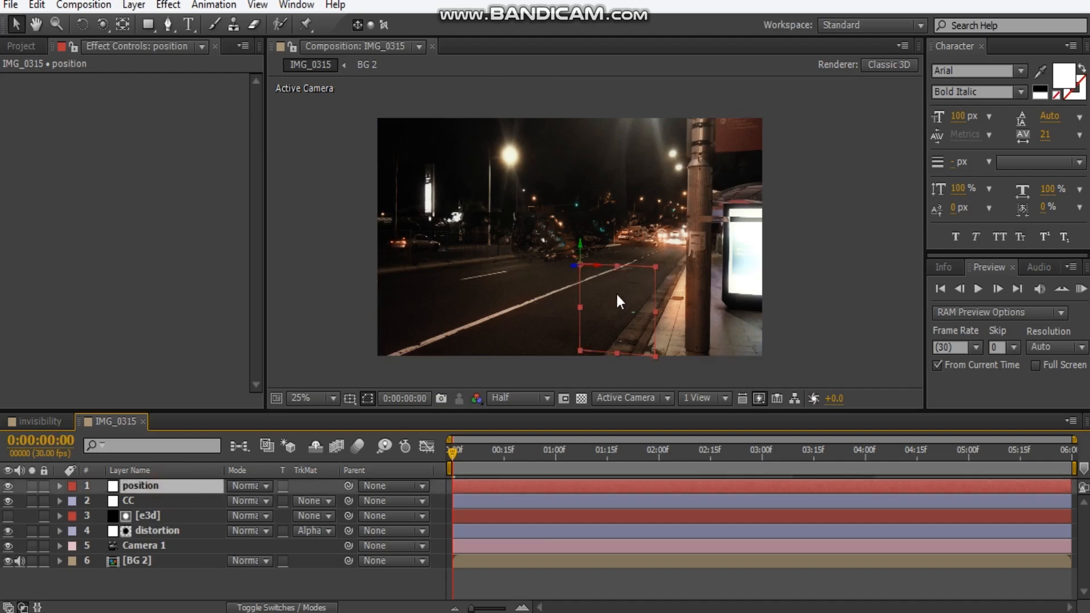
{"action": "left_click_drag", "start_coordinate": [654, 355], "coordinate": [645, 339]}
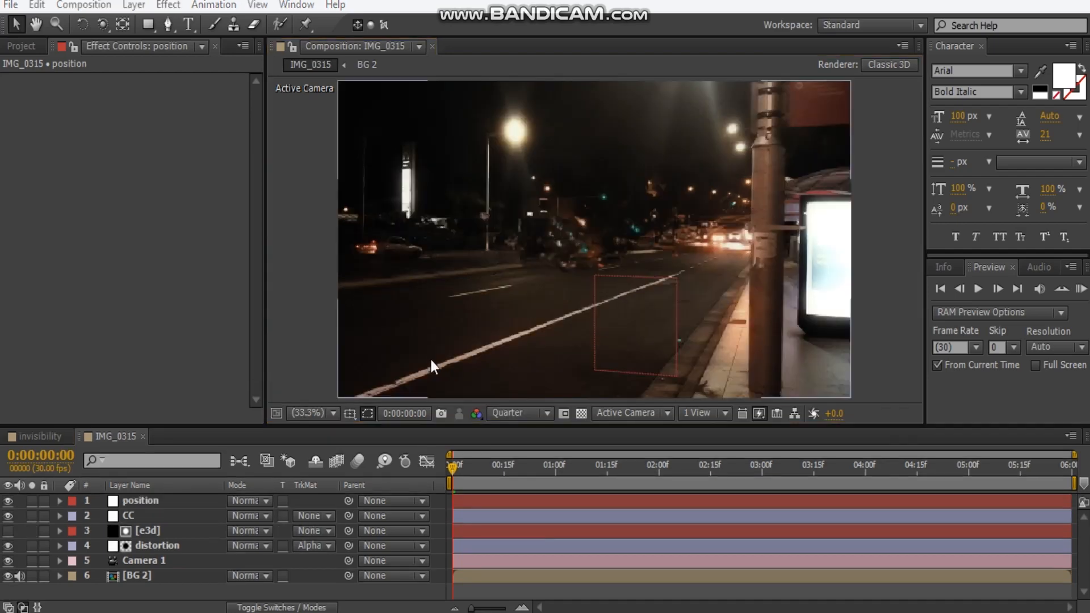
{"action": "left_click", "coordinate": [165, 498]}
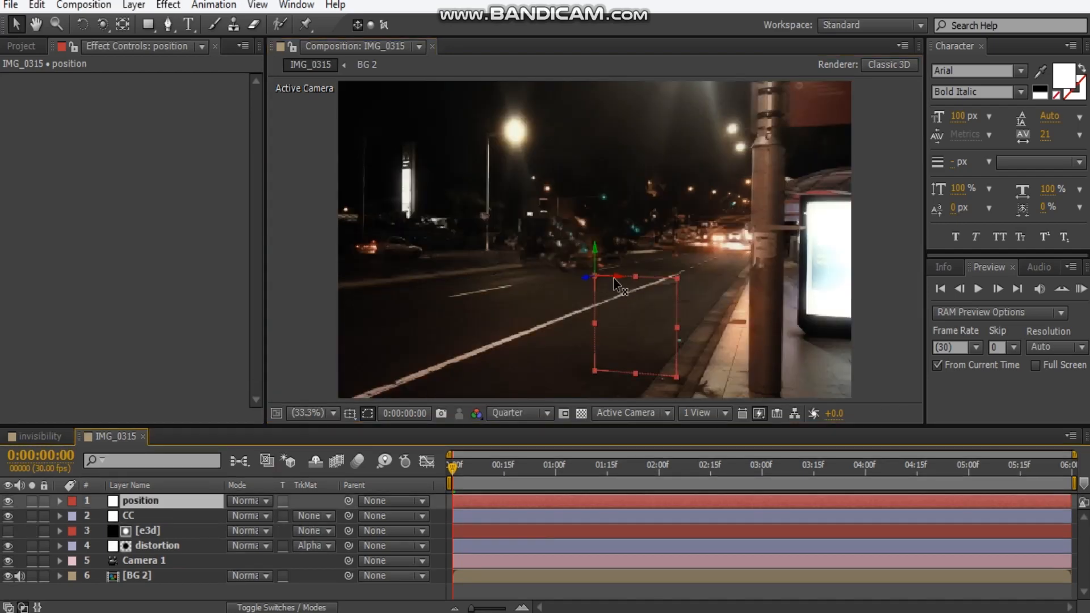
{"action": "left_click_drag", "start_coordinate": [614, 280], "coordinate": [605, 279]}
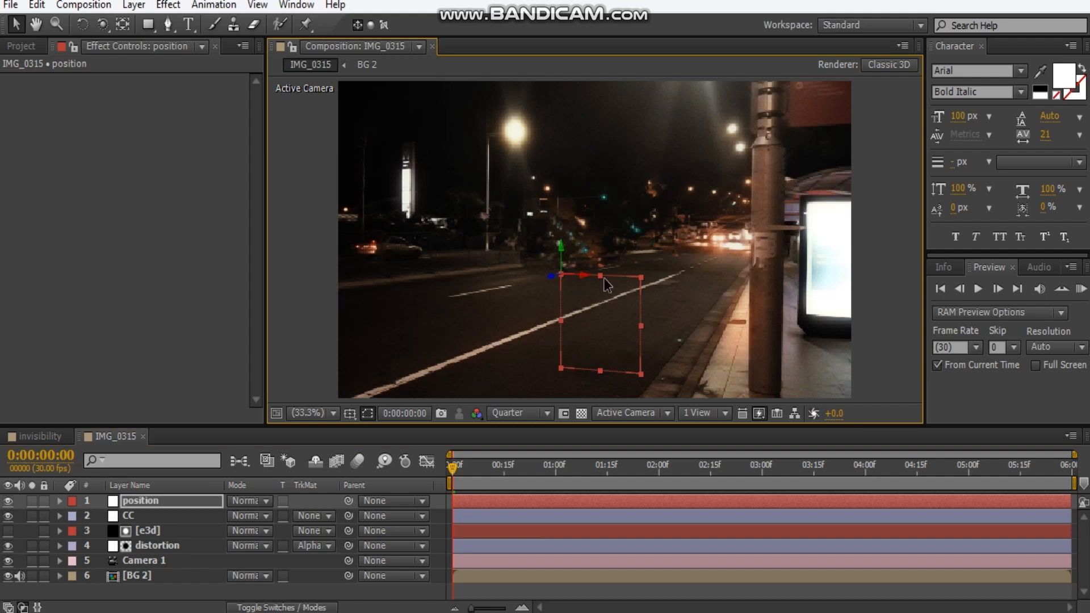
{"action": "left_click", "coordinate": [585, 275]}
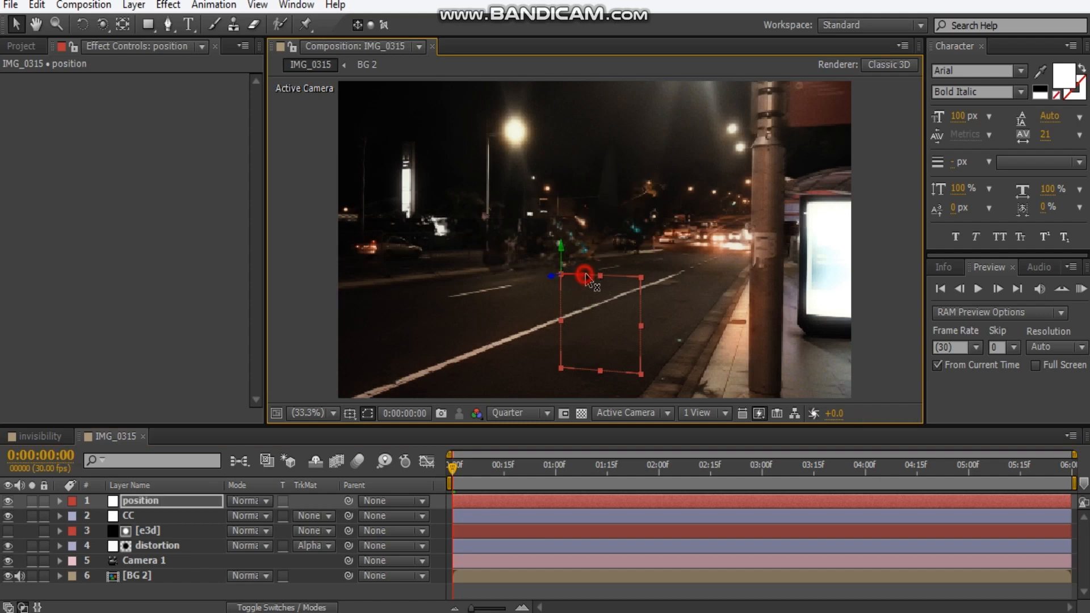
{"action": "left_click_drag", "start_coordinate": [587, 278], "coordinate": [591, 279]}
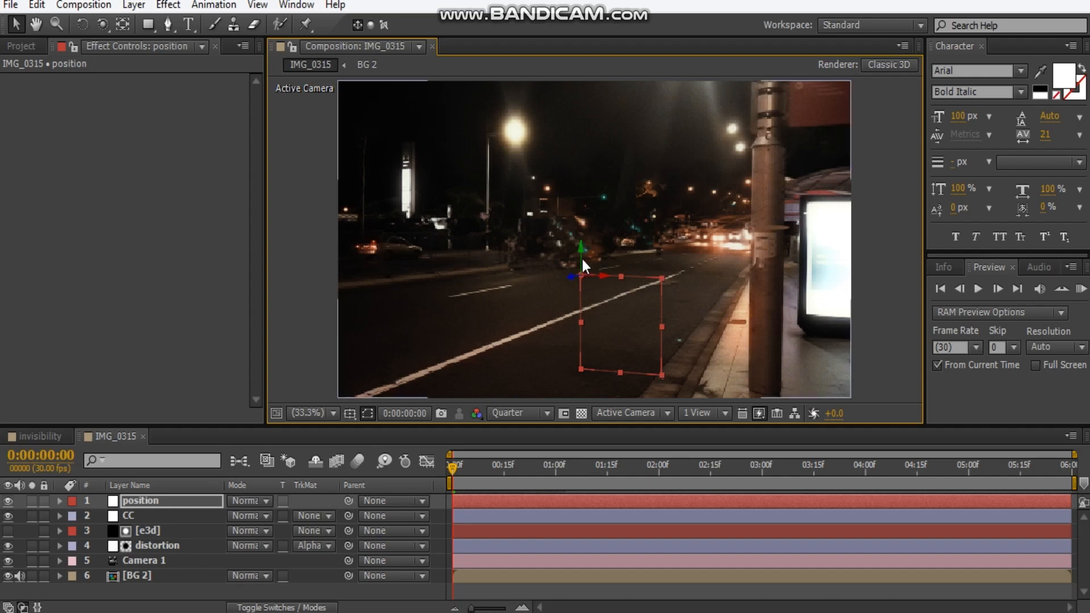
{"action": "left_click_drag", "start_coordinate": [581, 258], "coordinate": [582, 268]}
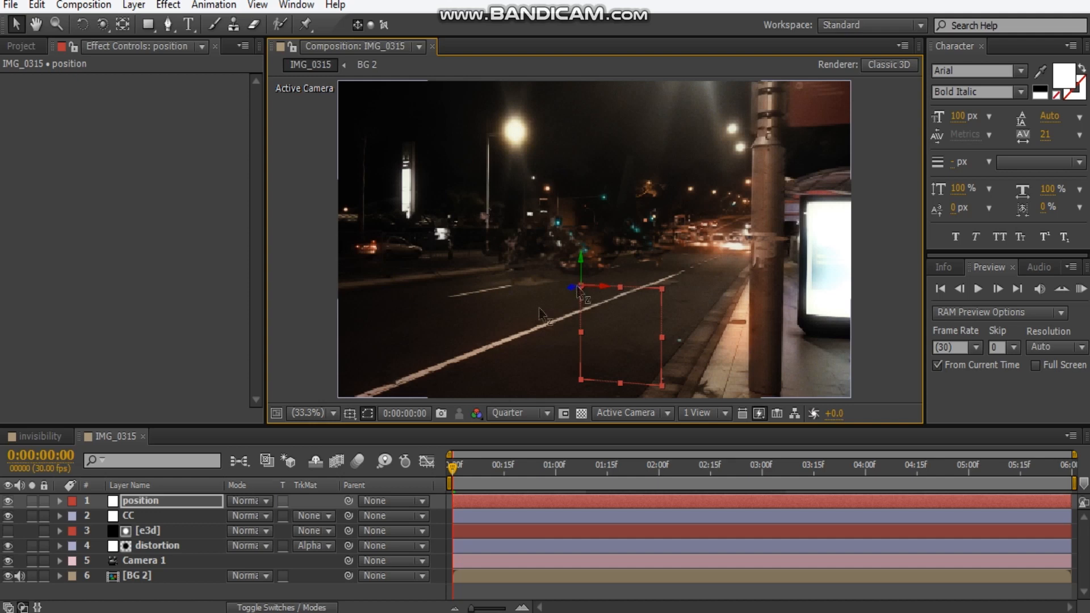
- Reveal the null's Position and move it back in depth and up beside the pole, to about 795.8, 354, 839.4
{"action": "left_click", "coordinate": [146, 502]}
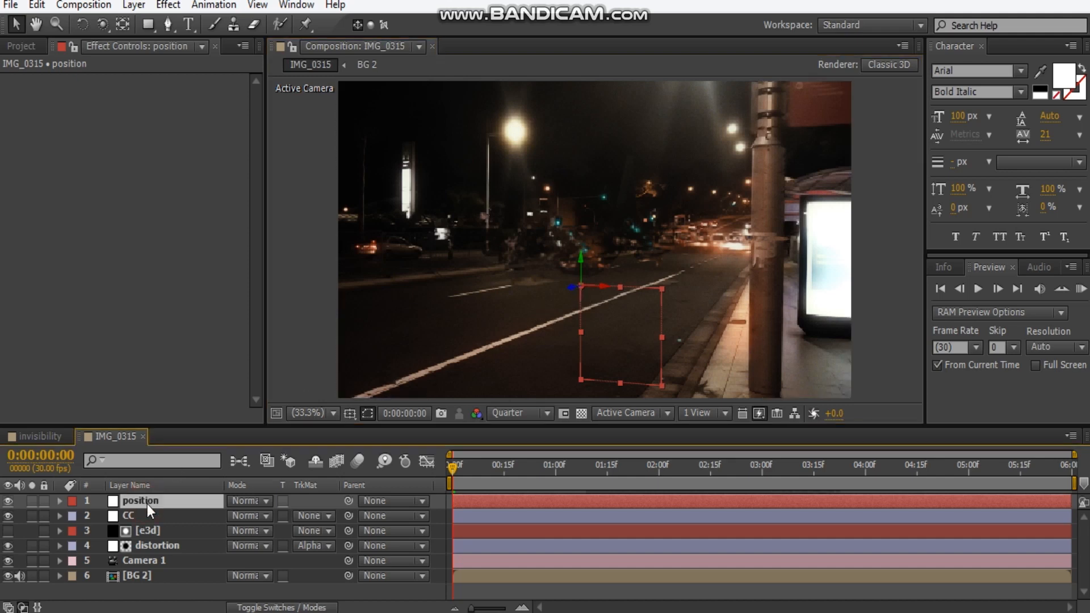
{"action": "key", "text": "p"}
{"action": "left_click", "coordinate": [575, 290]}
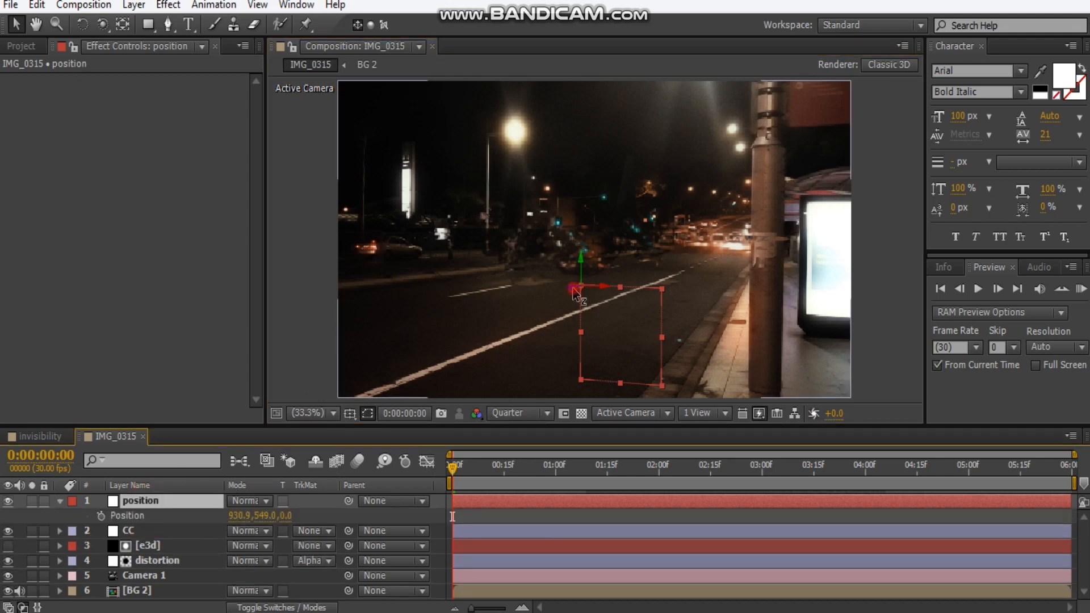
{"action": "left_click_drag", "start_coordinate": [575, 289], "coordinate": [732, 247]}
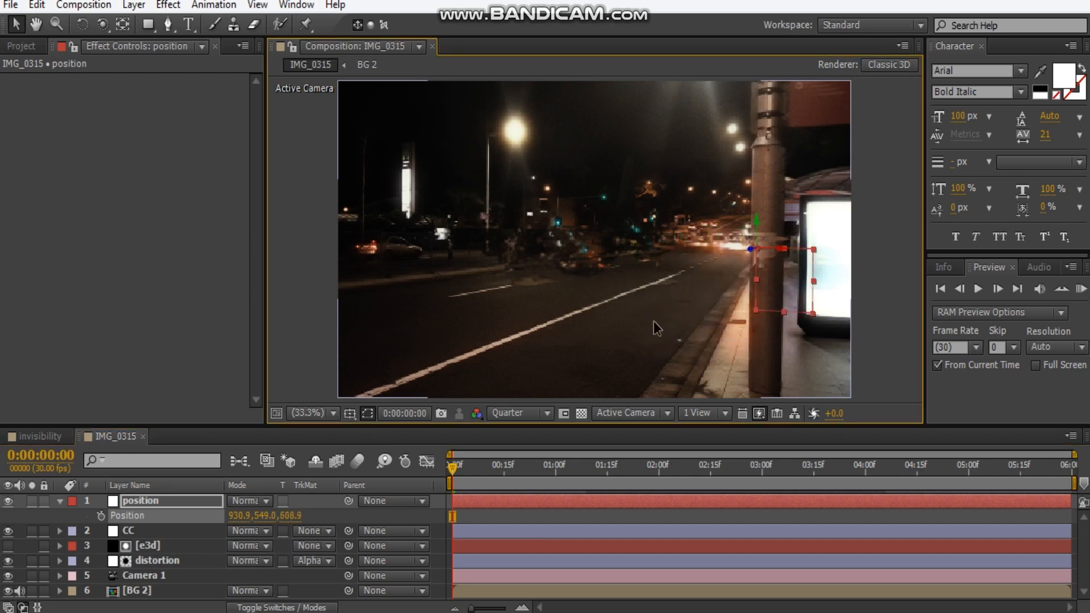
{"action": "left_click_drag", "start_coordinate": [783, 249], "coordinate": [741, 253]}
{"action": "left_click_drag", "start_coordinate": [662, 243], "coordinate": [730, 174]}
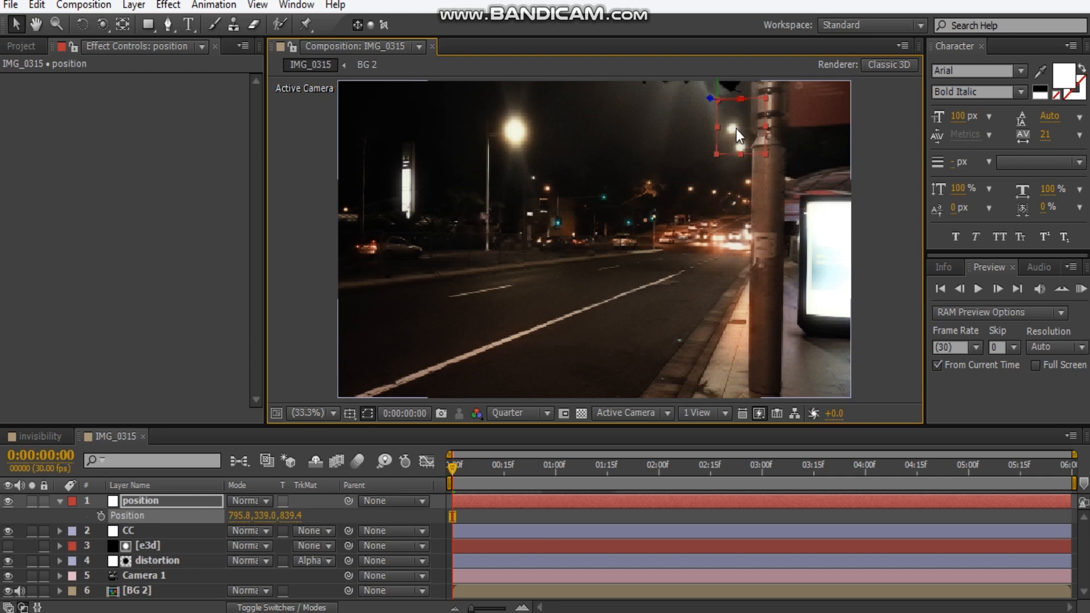
- Show the null's rotation and position properties, set its X orientation to 90°, and shift it to about 748.1, 339, 839.4
{"action": "key", "text": "r"}
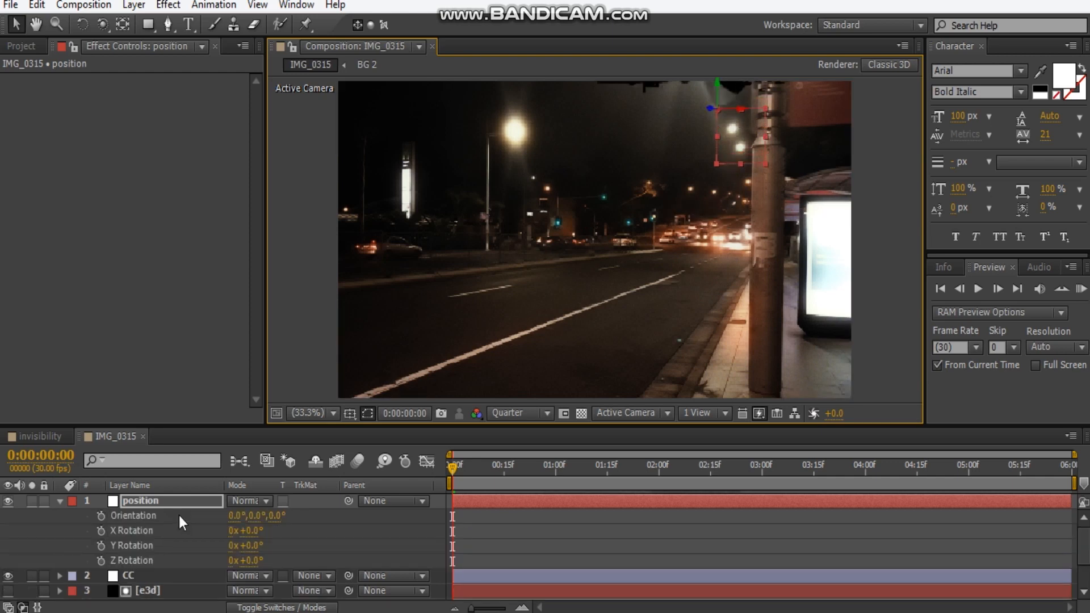
{"action": "key", "text": "shift+p"}
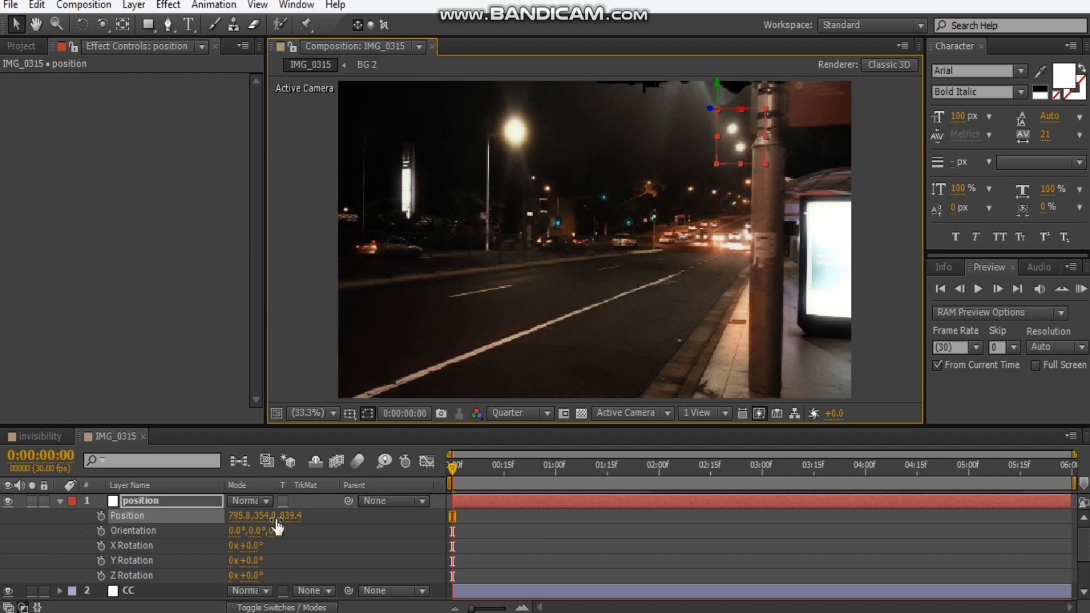
{"action": "left_click", "coordinate": [234, 531]}
{"action": "key", "text": "Return"}
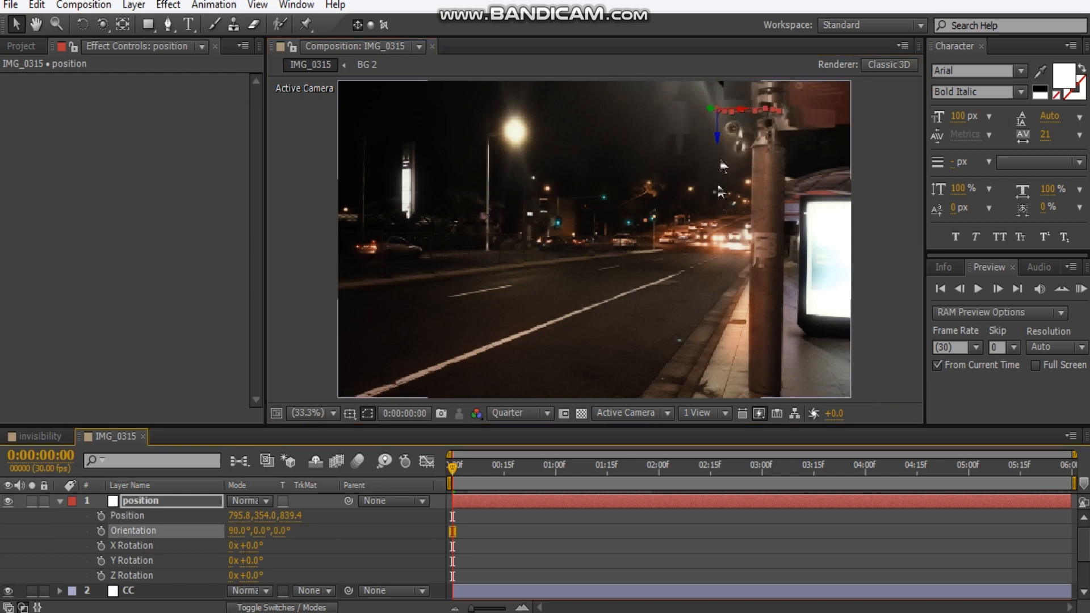
{"action": "left_click_drag", "start_coordinate": [719, 136], "coordinate": [692, 128]}
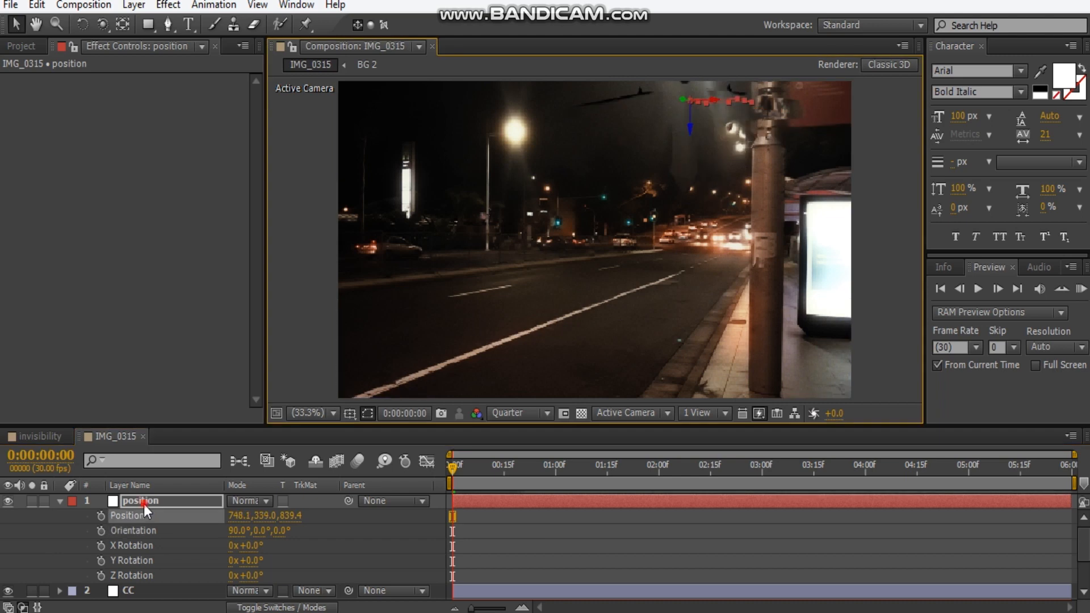
- Reveal Scale, reduce the position null to about 34.1%, and move it along X to about 790.1
{"action": "key", "text": "shift+s"}
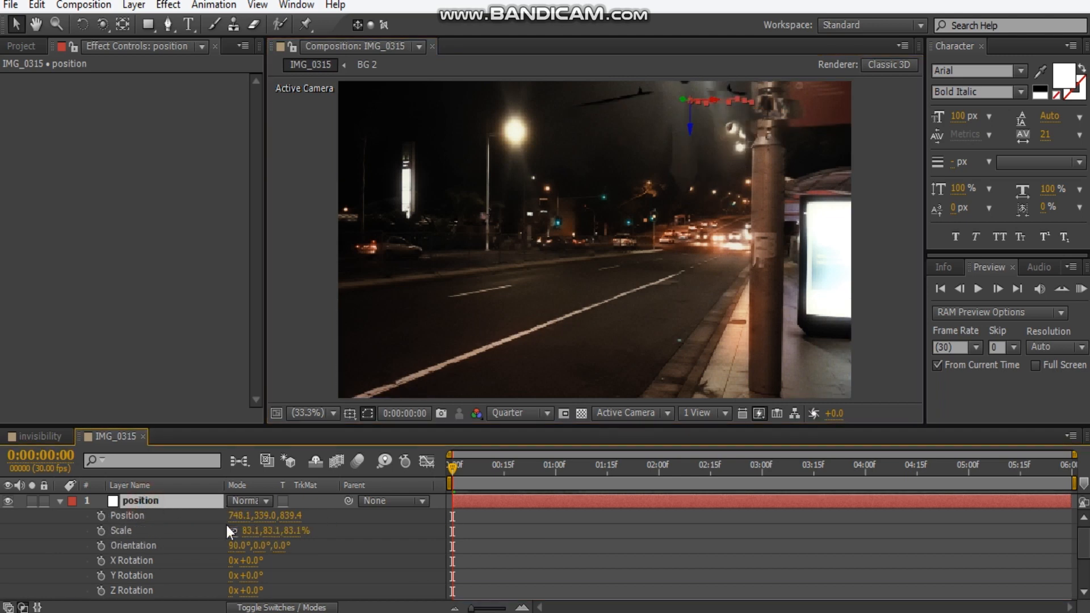
{"action": "left_click_drag", "start_coordinate": [292, 533], "coordinate": [280, 532]}
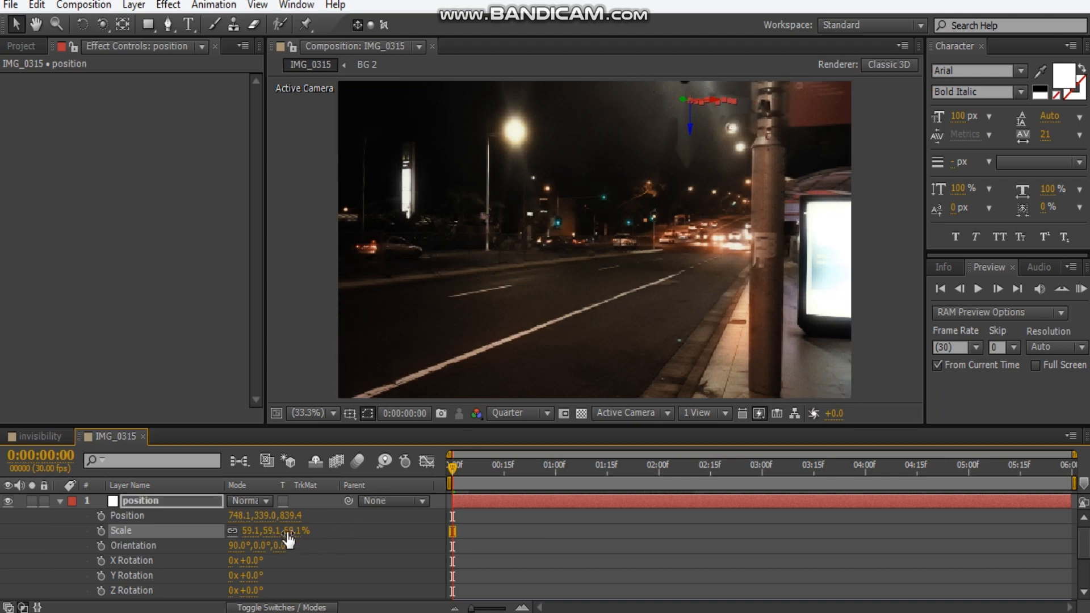
{"action": "left_click_drag", "start_coordinate": [287, 533], "coordinate": [271, 533]}
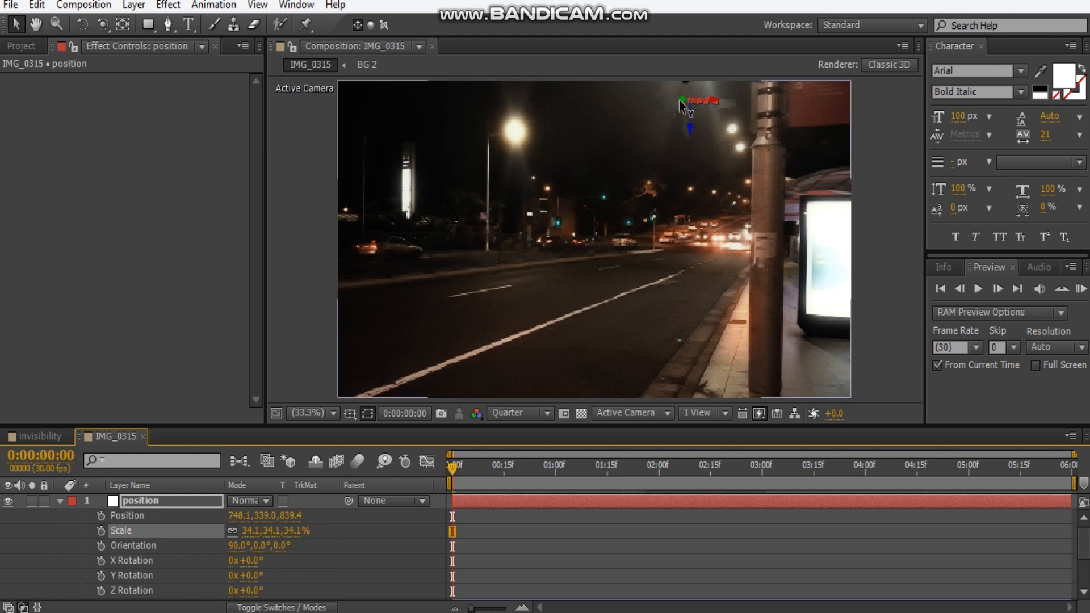
{"action": "left_click_drag", "start_coordinate": [712, 103], "coordinate": [725, 105]}
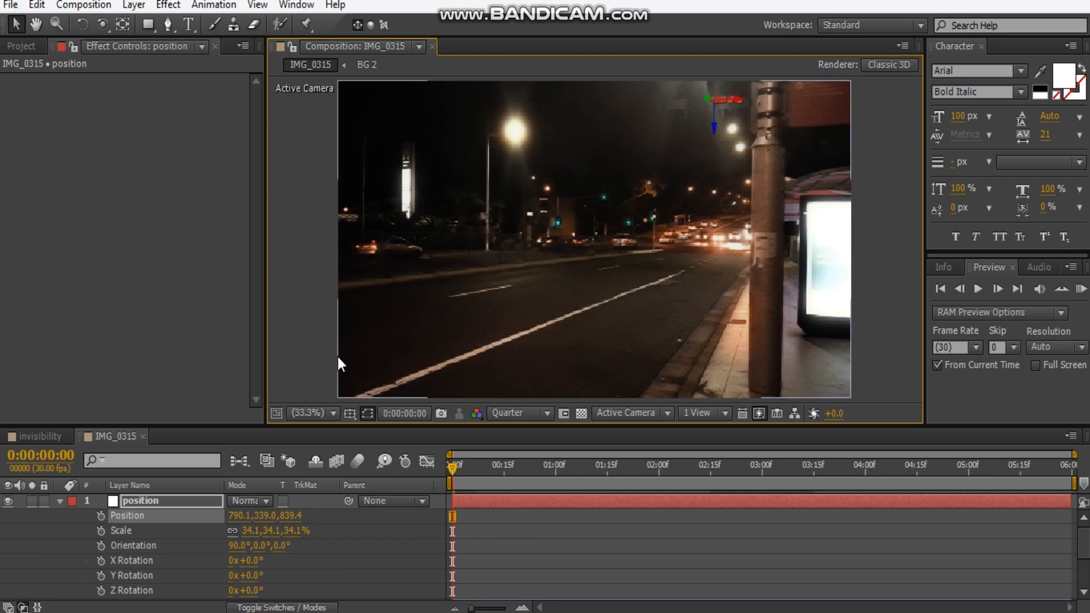
- Tilt the position null to an X orientation of about 64°
{"action": "left_click", "coordinate": [237, 546]}
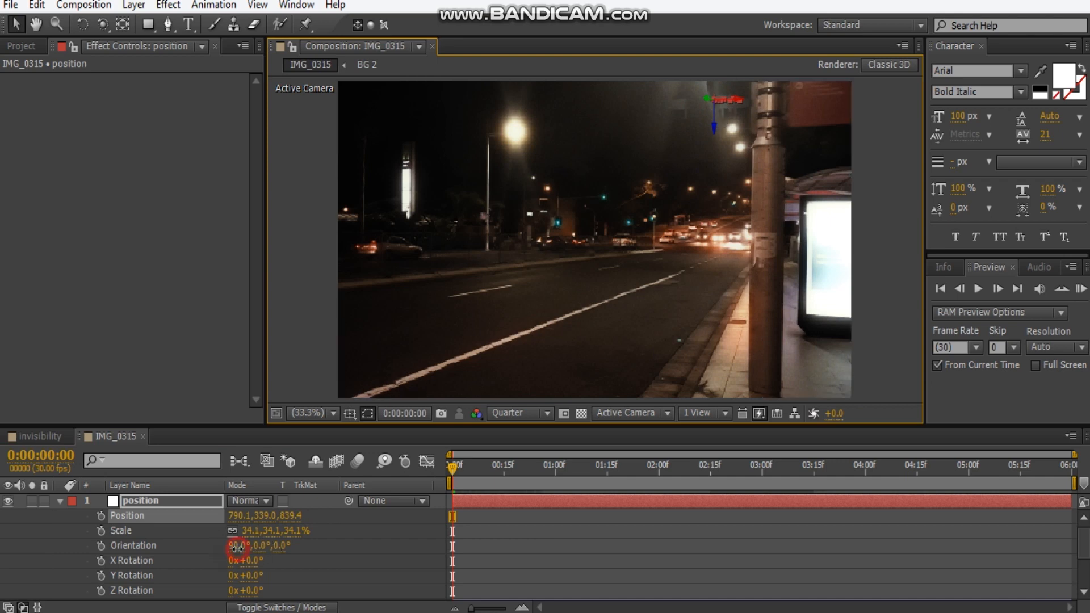
{"action": "left_click_drag", "start_coordinate": [234, 549], "coordinate": [230, 551]}
{"action": "left_click", "coordinate": [234, 547]}
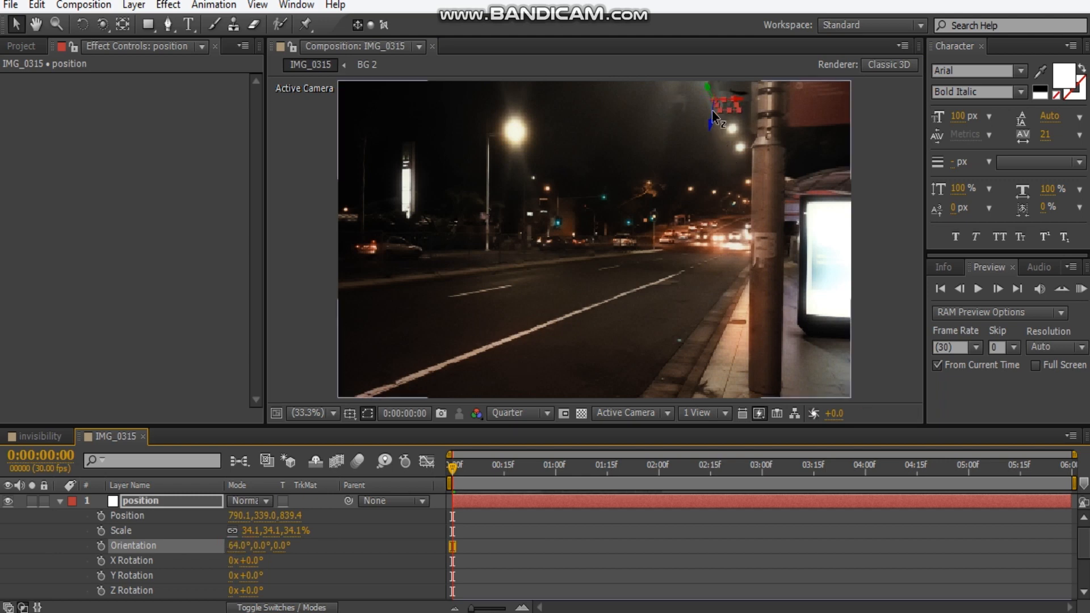
- Start keyframing the null's Position, Scale and Orientation at 0:00:00:00 and list only its animated properties
{"action": "left_click", "coordinate": [102, 516]}
{"action": "left_click", "coordinate": [101, 531]}
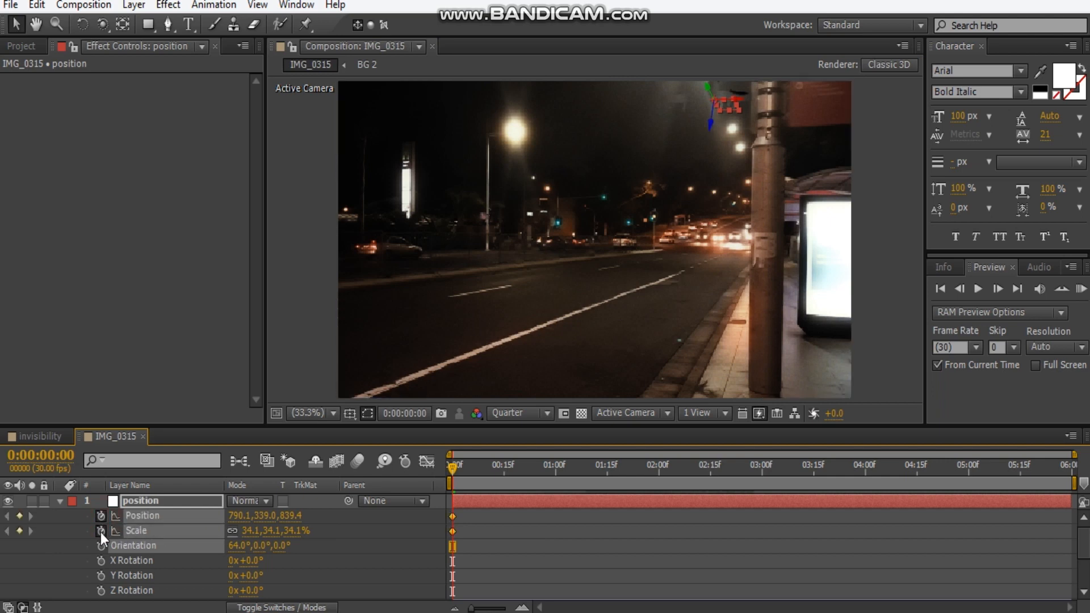
{"action": "left_click", "coordinate": [101, 546]}
{"action": "left_click", "coordinate": [135, 502]}
{"action": "key", "text": "u"}
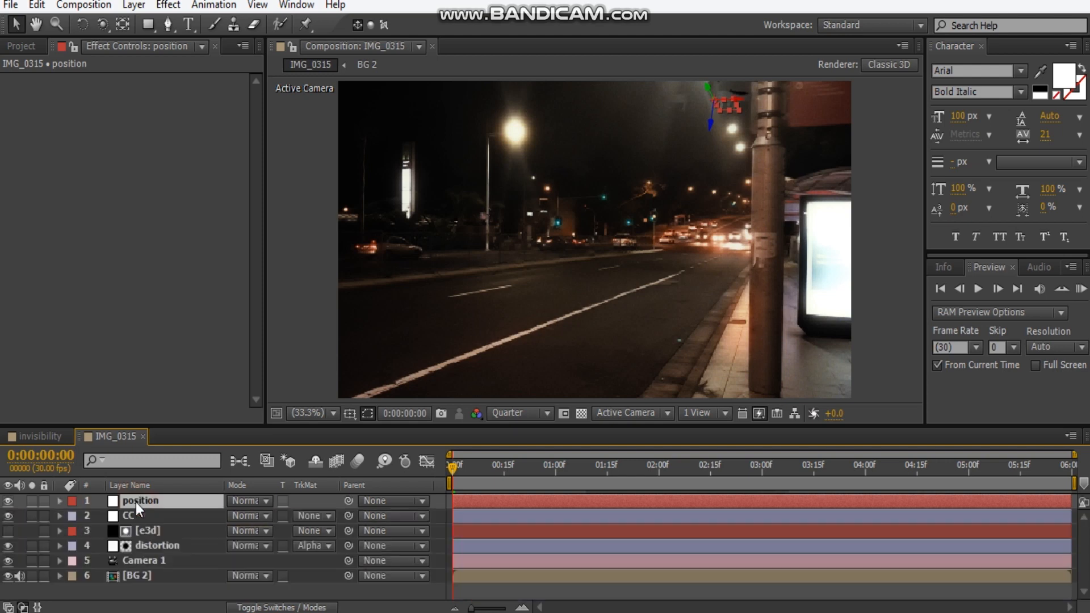
{"action": "key", "text": "u"}
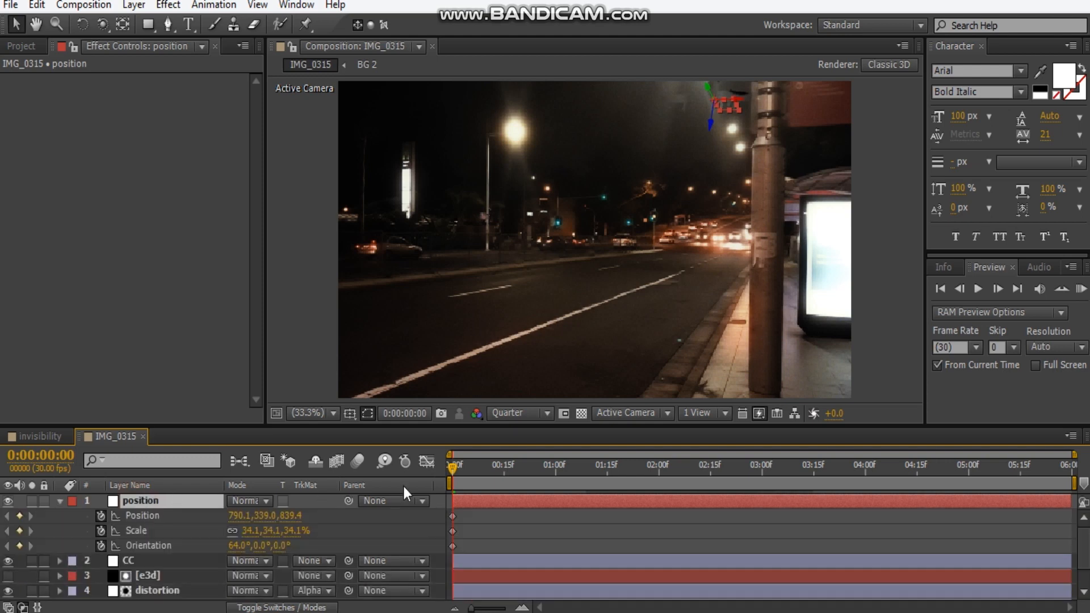
- At 0:00:00:09, lower the null toward the distant traffic to a Position keyframe of about 790.1, 495.1, 763.3
{"action": "left_click", "coordinate": [453, 468]}
{"action": "left_click_drag", "start_coordinate": [477, 465], "coordinate": [484, 466]}
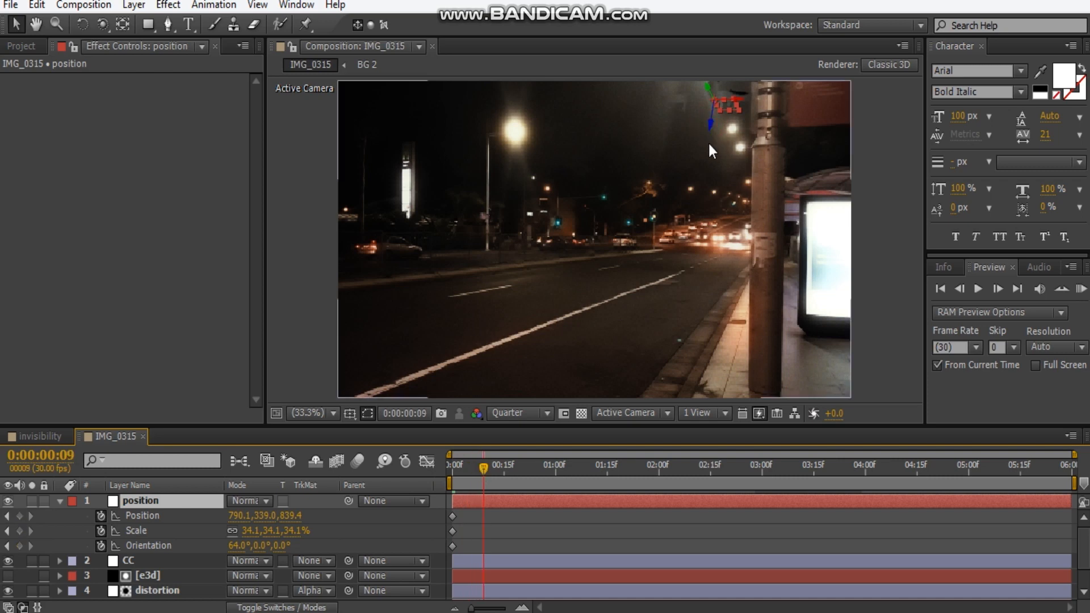
{"action": "left_click_drag", "start_coordinate": [709, 143], "coordinate": [696, 191]}
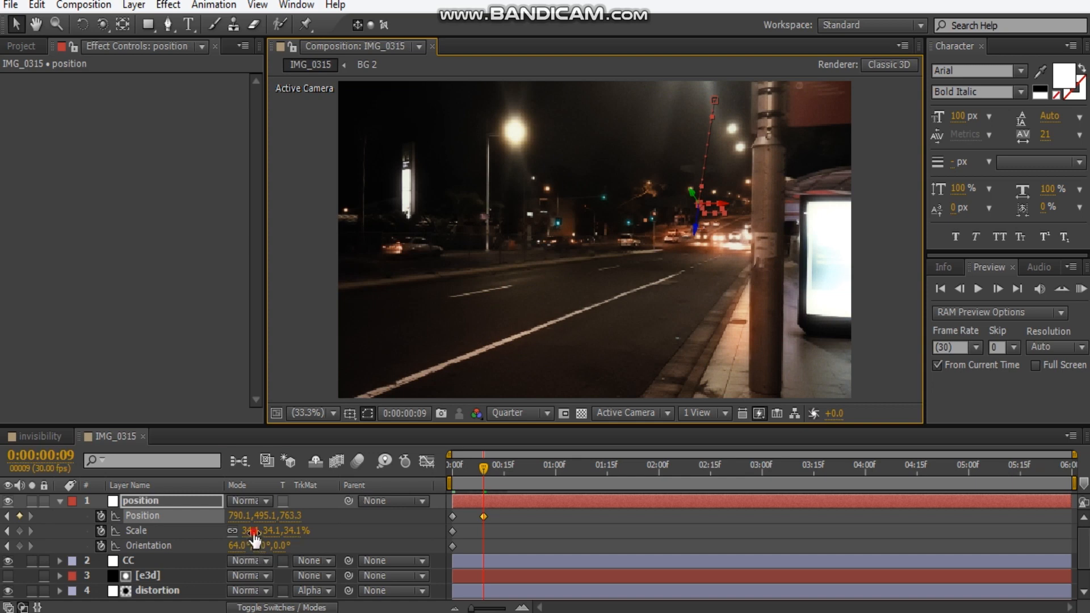
- At frame 9, keyframe the null's Scale at about 51.1% and its X orientation at about 31°
{"action": "left_click_drag", "start_coordinate": [261, 531], "coordinate": [282, 532]}
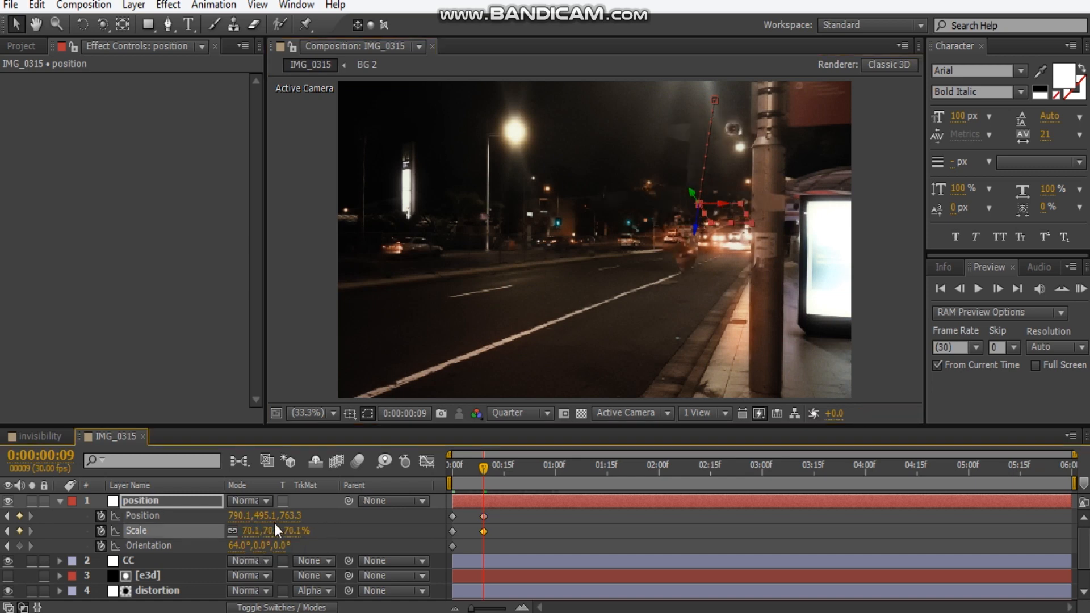
{"action": "left_click_drag", "start_coordinate": [255, 530], "coordinate": [236, 532]}
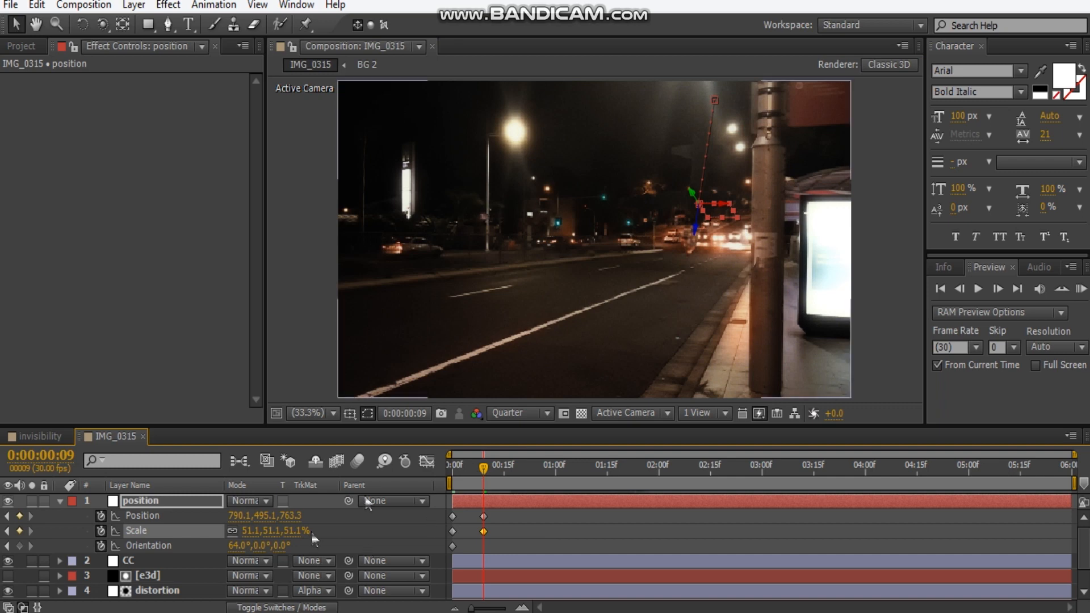
{"action": "left_click_drag", "start_coordinate": [242, 546], "coordinate": [225, 551]}
{"action": "left_click", "coordinate": [218, 551]}
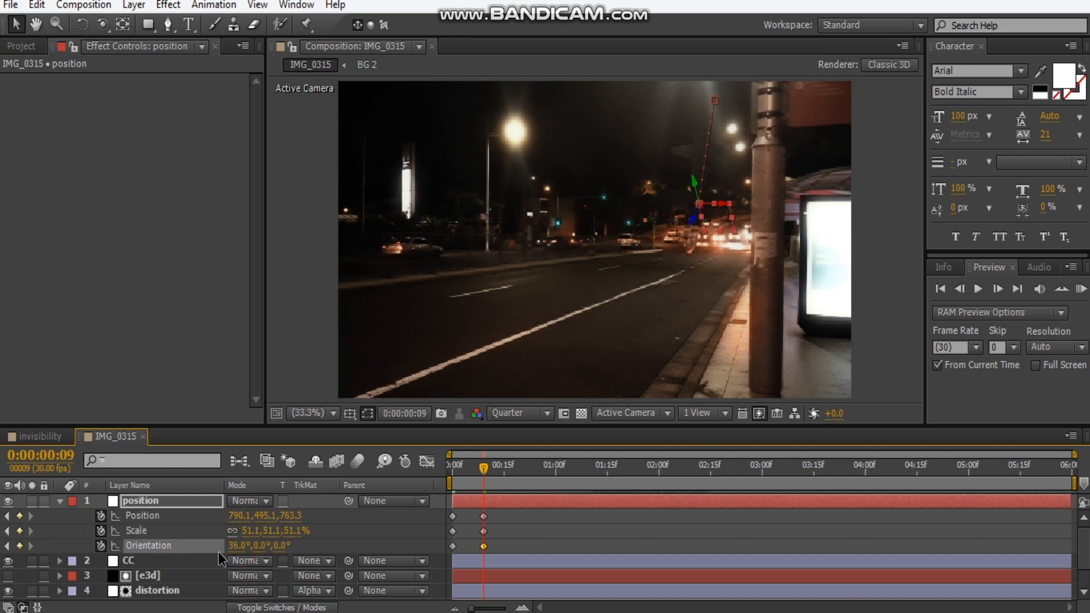
{"action": "left_click", "coordinate": [232, 545]}
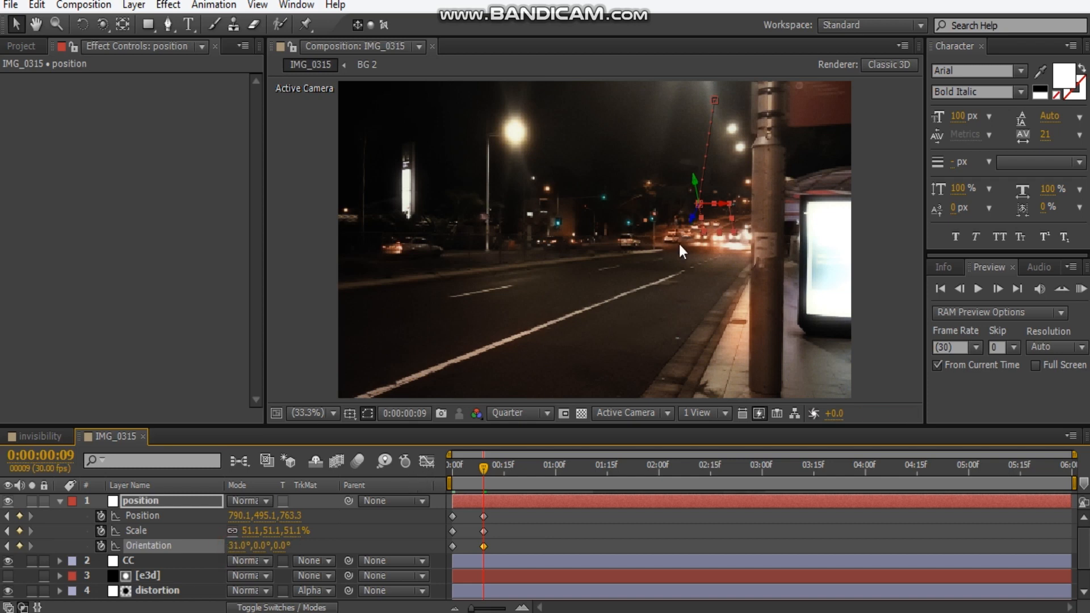
- At 0:00:00:16, bring the null forward onto the road with a Position keyframe of about 790.1, 566.6, 418.4
{"action": "left_click_drag", "start_coordinate": [486, 471], "coordinate": [509, 476]}
{"action": "left_click_drag", "start_coordinate": [693, 217], "coordinate": [608, 277]}
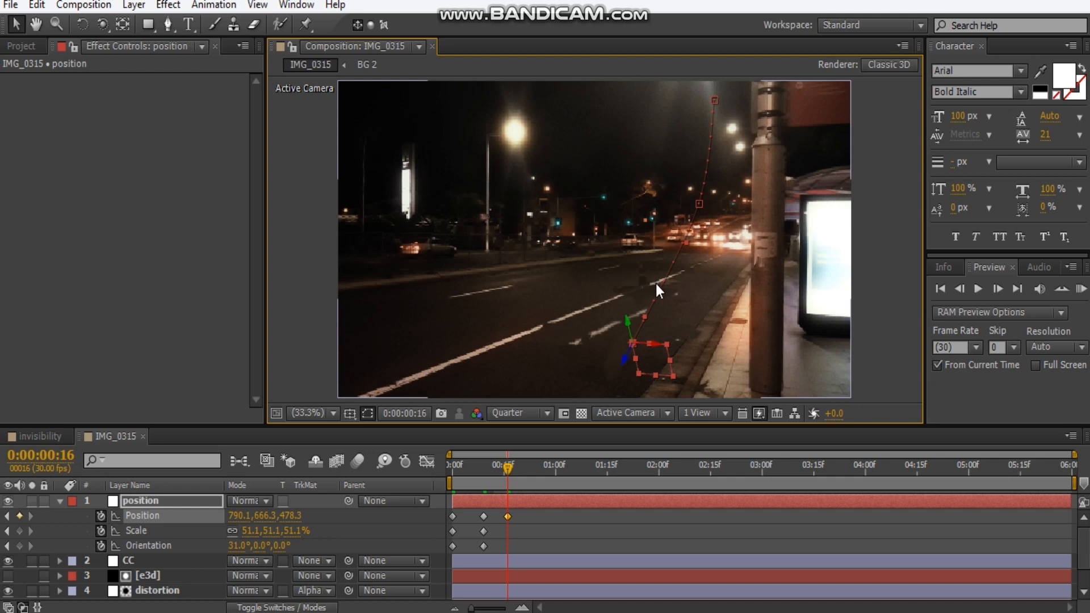
{"action": "left_click_drag", "start_coordinate": [628, 331], "coordinate": [625, 293]}
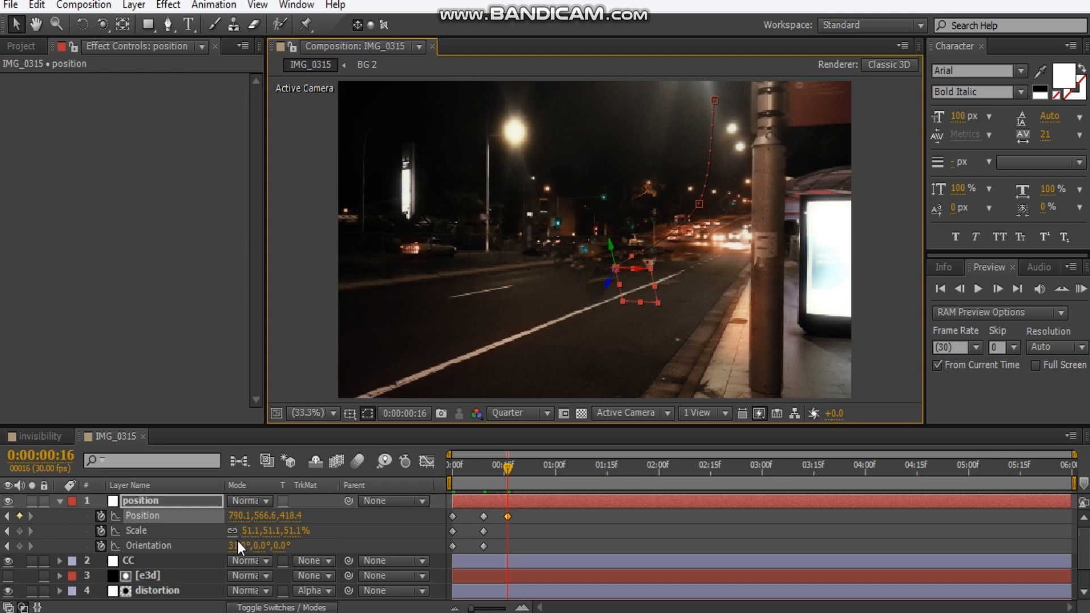
- At frame 16, keyframe the null's X orientation at about 358° and its Scale at about 80.1%
{"action": "left_click_drag", "start_coordinate": [238, 543], "coordinate": [250, 542]}
{"action": "left_click_drag", "start_coordinate": [220, 549], "coordinate": [210, 548]}
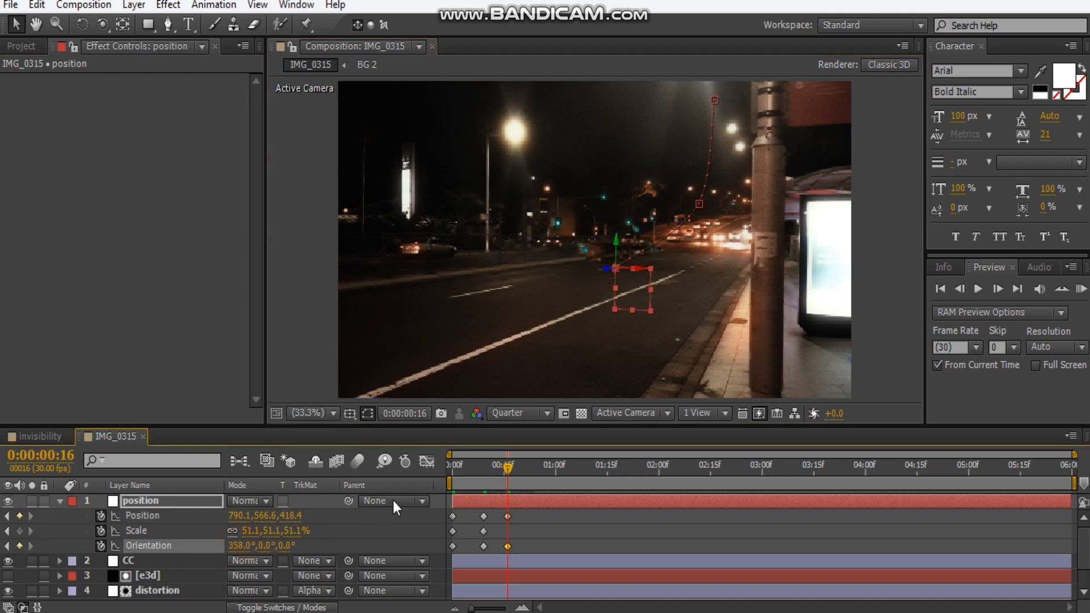
{"action": "key", "text": "slash"}
{"action": "key", "text": "comma"}
{"action": "key", "text": "comma"}
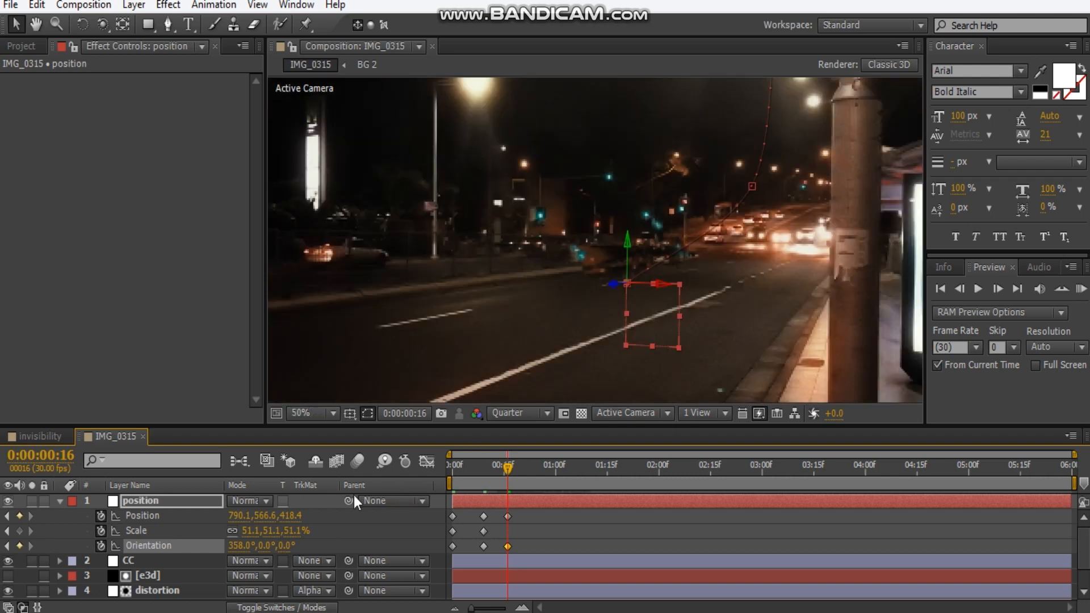
{"action": "left_click_drag", "start_coordinate": [262, 534], "coordinate": [273, 530]}
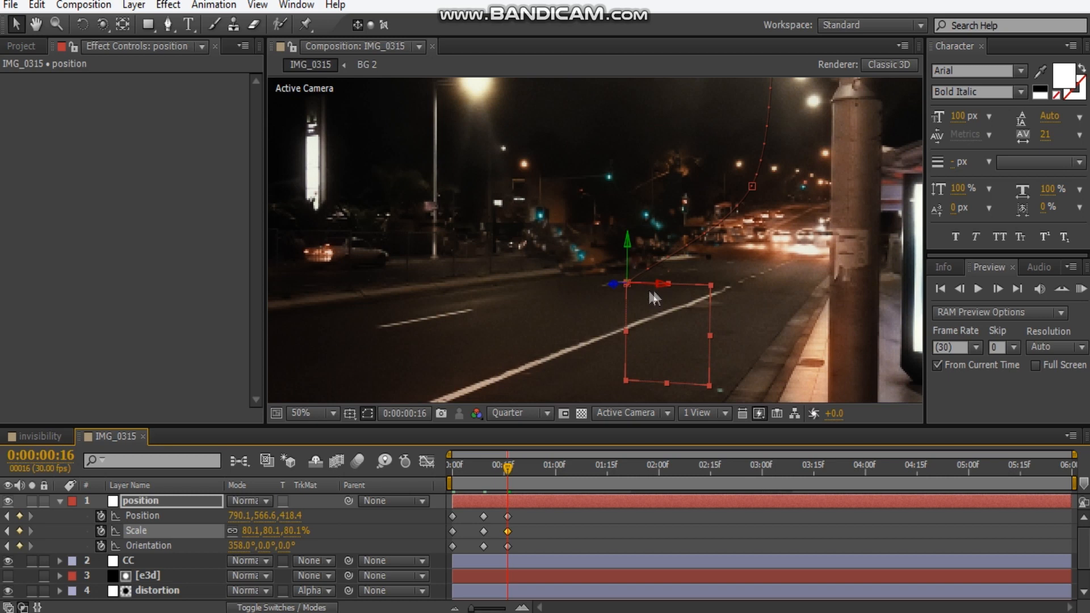
- At 0:00:00:16, bring the null closer to the camera with a Position keyframe of about 866.5, 541.6, 162.5
{"action": "left_click_drag", "start_coordinate": [629, 265], "coordinate": [515, 294]}
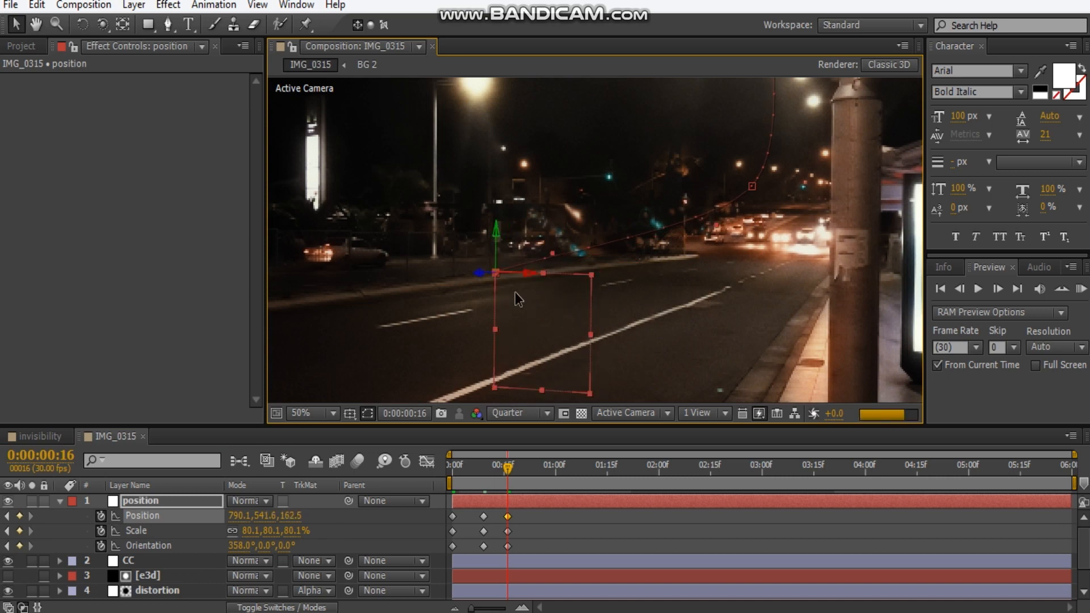
{"action": "left_click_drag", "start_coordinate": [584, 221], "coordinate": [704, 242]}
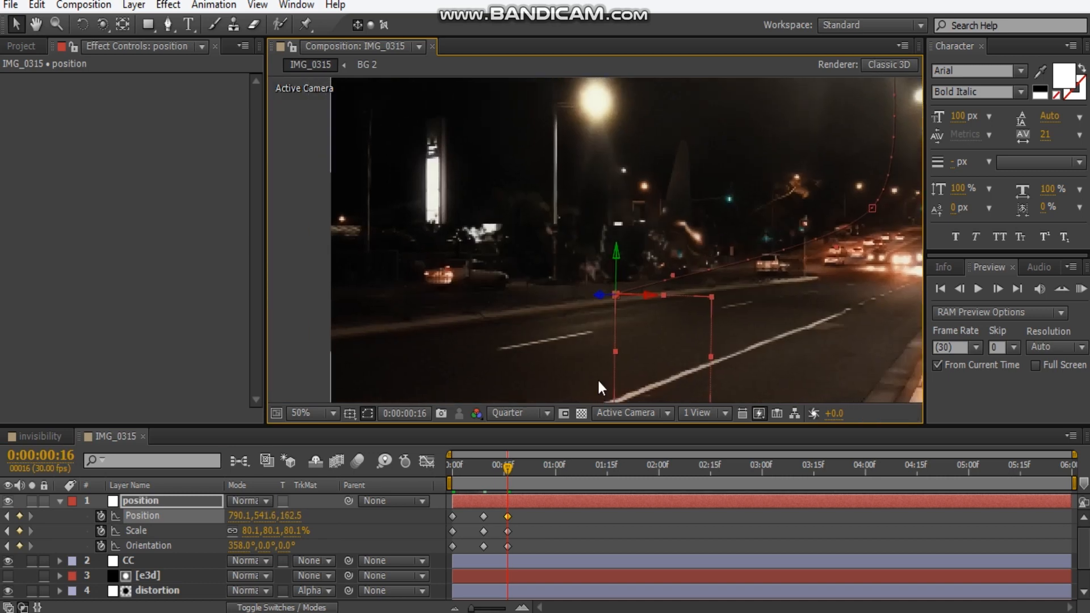
{"action": "left_click_drag", "start_coordinate": [584, 281], "coordinate": [528, 260]}
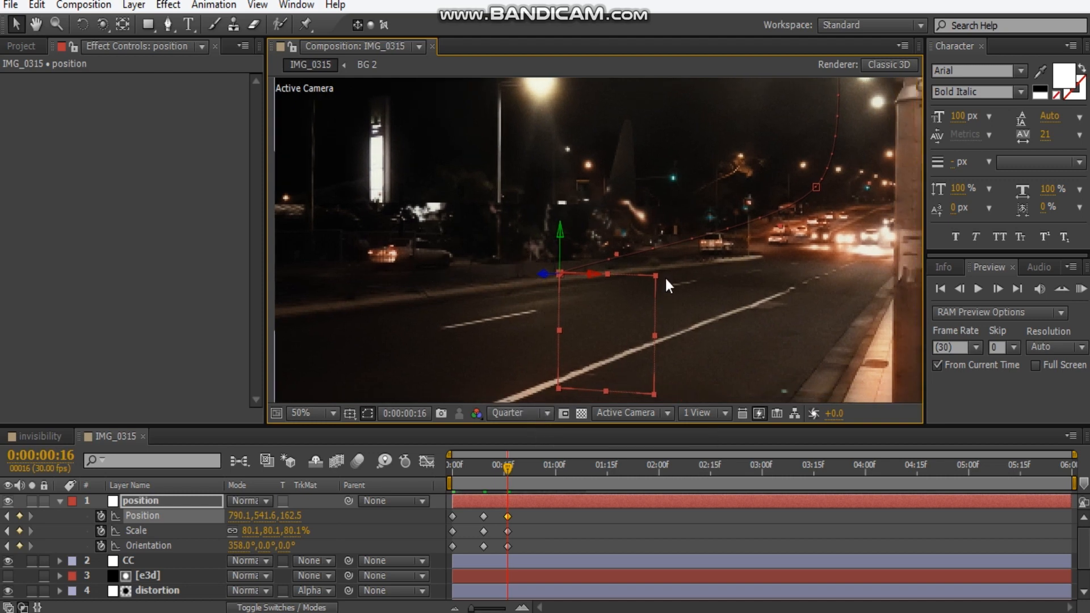
{"action": "left_click_drag", "start_coordinate": [828, 196], "coordinate": [749, 231]}
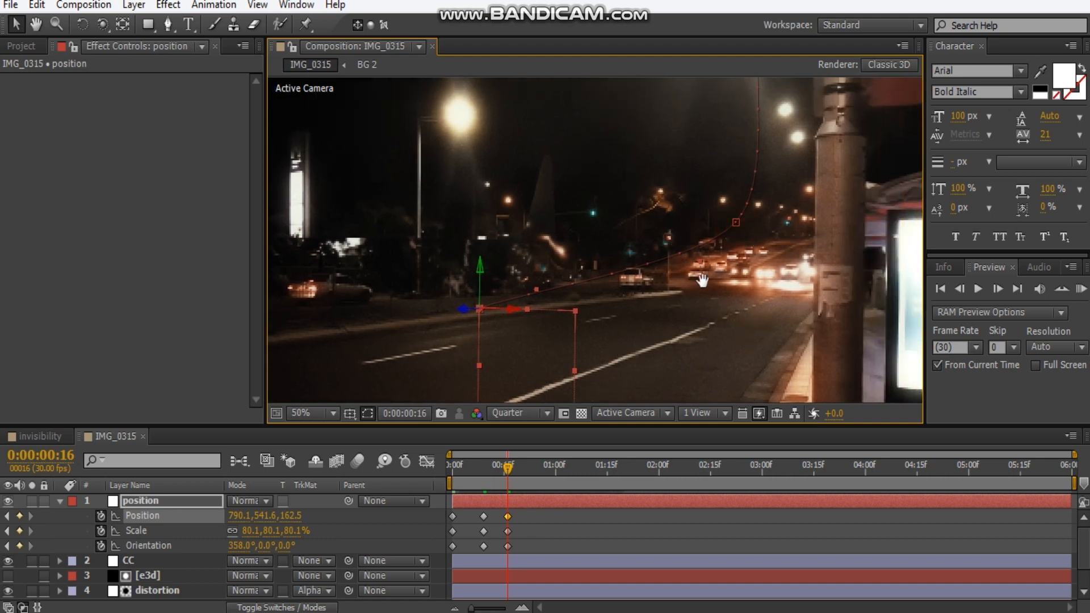
{"action": "left_click_drag", "start_coordinate": [703, 280], "coordinate": [714, 262]}
{"action": "scroll", "coordinate": [705, 262], "scroll_direction": "down", "scroll_amount": 2}
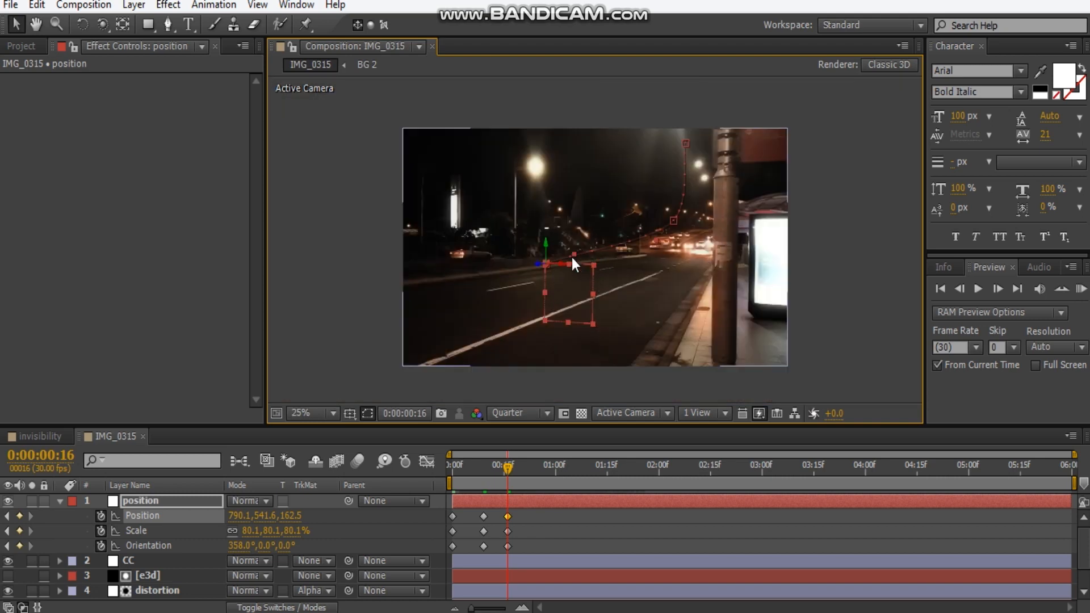
{"action": "left_click_drag", "start_coordinate": [561, 267], "coordinate": [590, 275]}
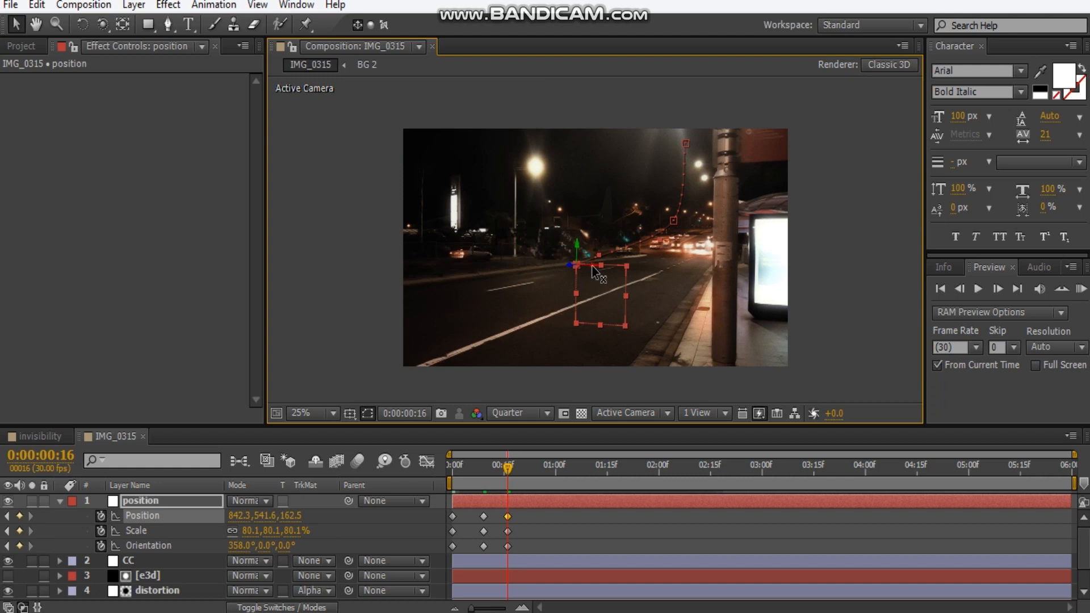
{"action": "left_click_drag", "start_coordinate": [582, 268], "coordinate": [598, 268]}
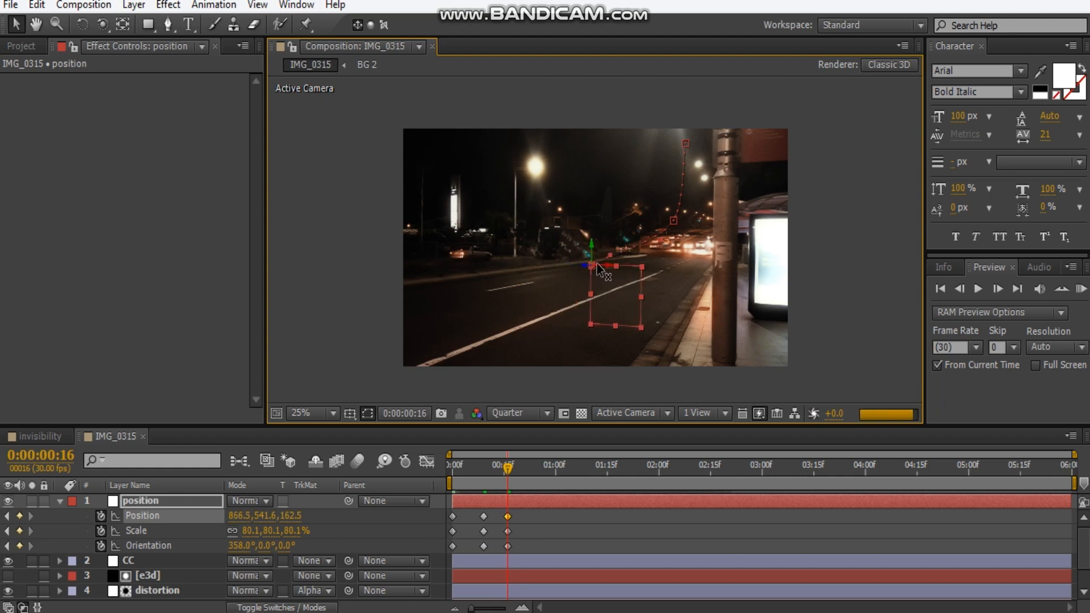
- At 0:00:00:16, set the null's Scale keyframe to about 94.1%
{"action": "key", "text": "period"}
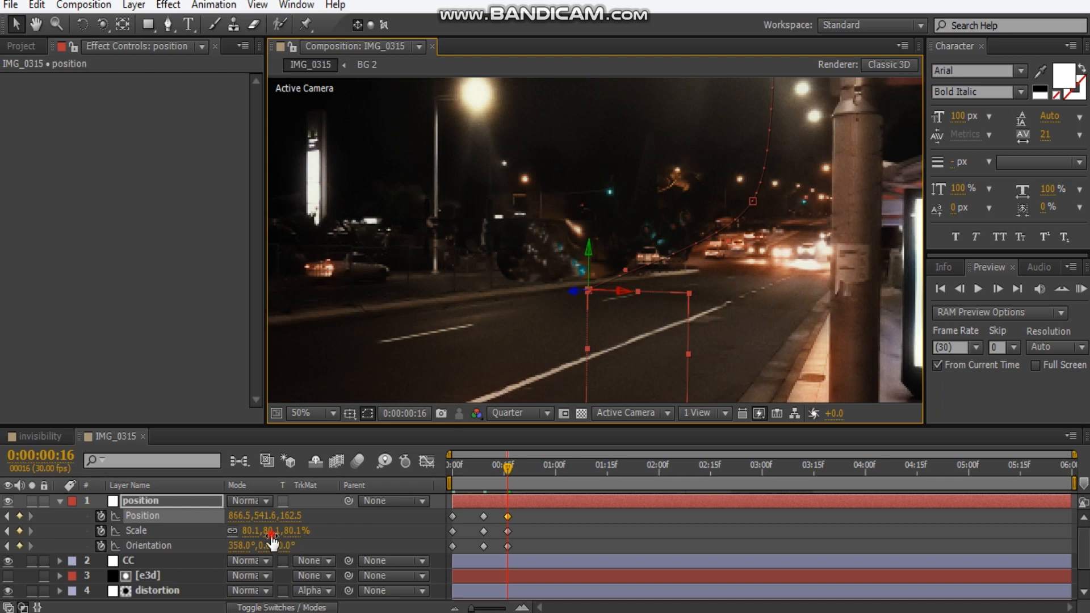
{"action": "left_click_drag", "start_coordinate": [276, 532], "coordinate": [282, 532]}
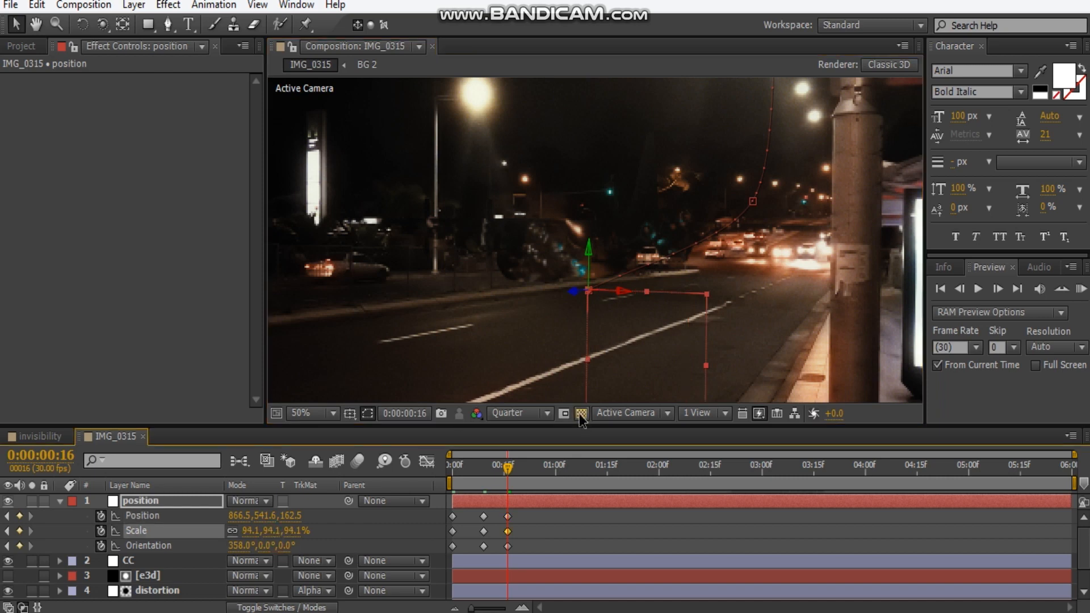
{"action": "scroll", "coordinate": [677, 281], "scroll_direction": "down", "scroll_amount": 2}
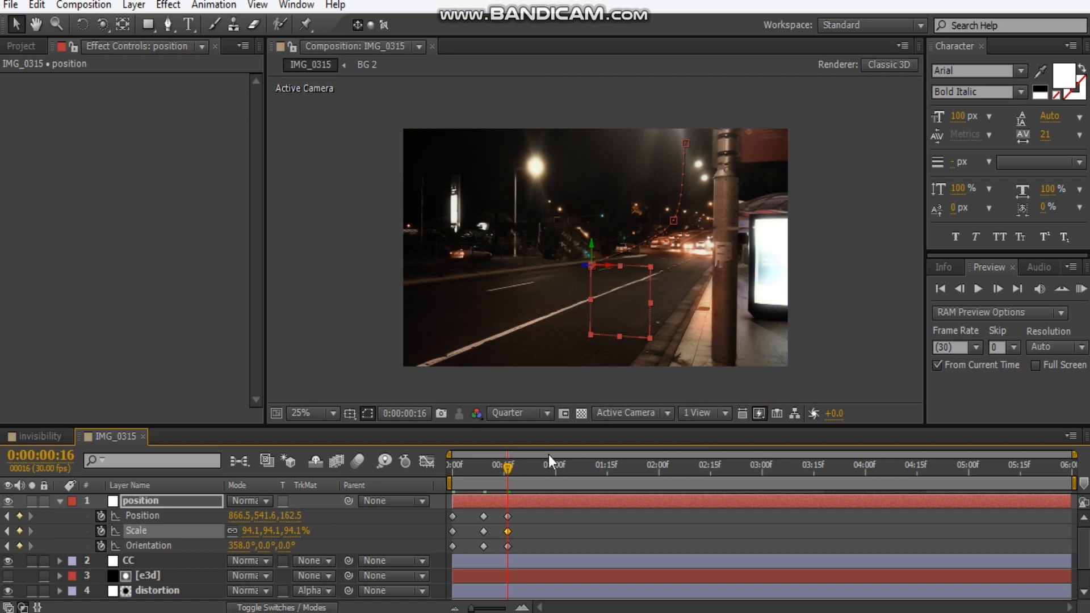
- At 0:00:00:23, fly the null out past the frame's upper-left corner with a Position keyframe of about 866.5, 350.0, -467.2
{"action": "left_click", "coordinate": [530, 475]}
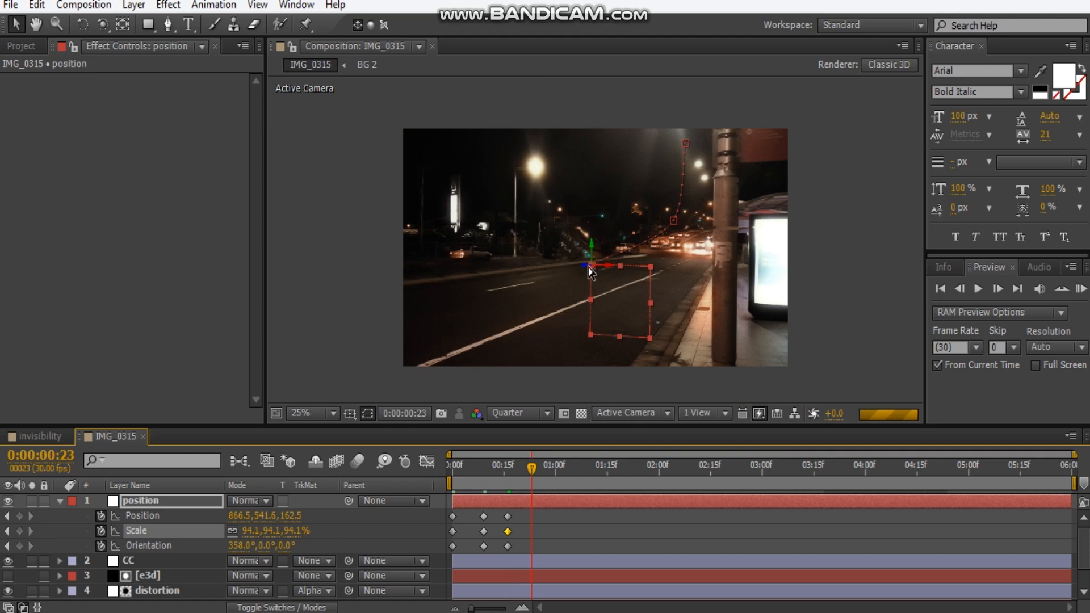
{"action": "left_click_drag", "start_coordinate": [589, 271], "coordinate": [571, 285]}
{"action": "left_click_drag", "start_coordinate": [384, 265], "coordinate": [390, 241]}
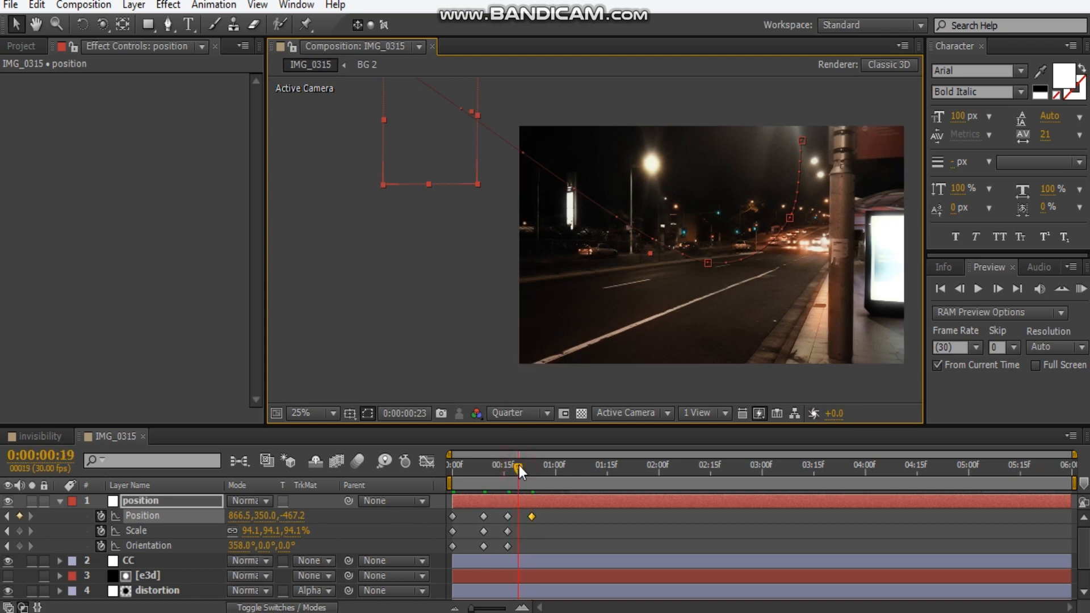
- At 0:00:00:19, add an Orientation keyframe that tilts the null around its X axis by reducing the X angle
{"action": "left_click", "coordinate": [519, 465]}
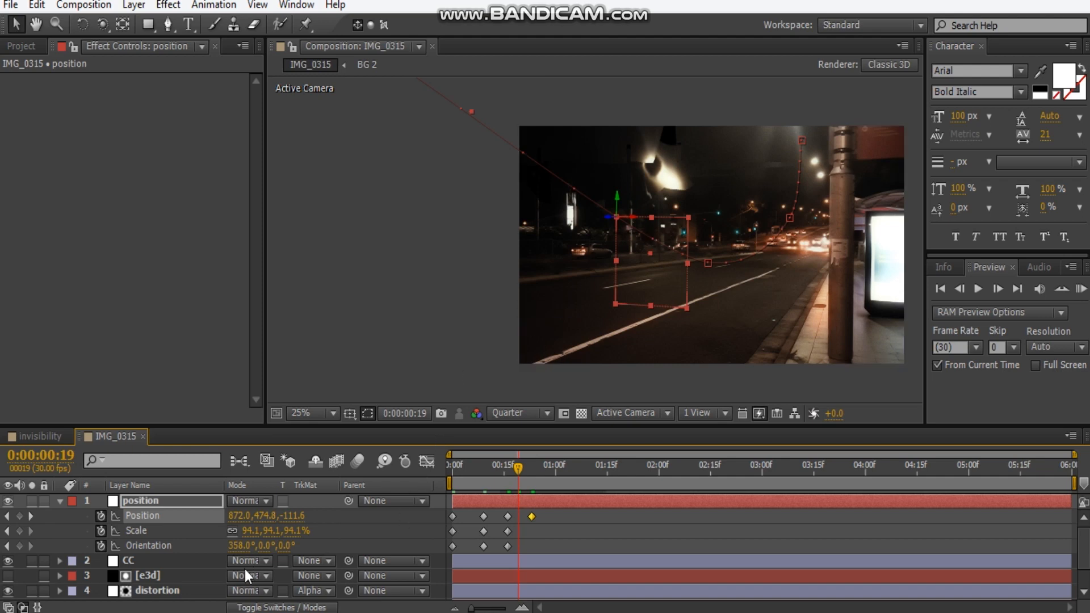
{"action": "left_click_drag", "start_coordinate": [234, 548], "coordinate": [231, 546]}
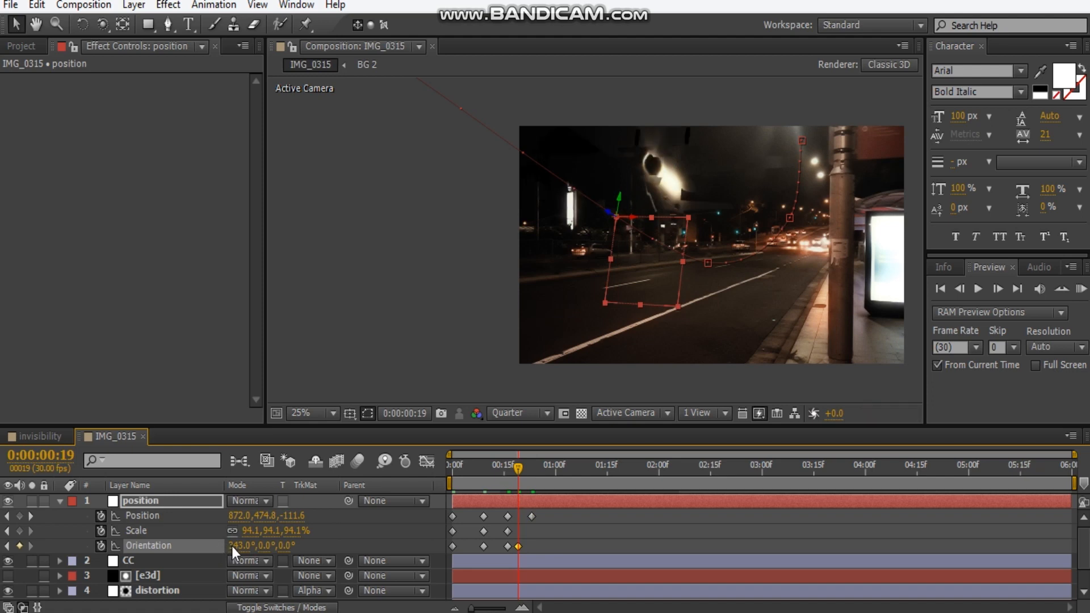
{"action": "left_click_drag", "start_coordinate": [233, 546], "coordinate": [221, 542]}
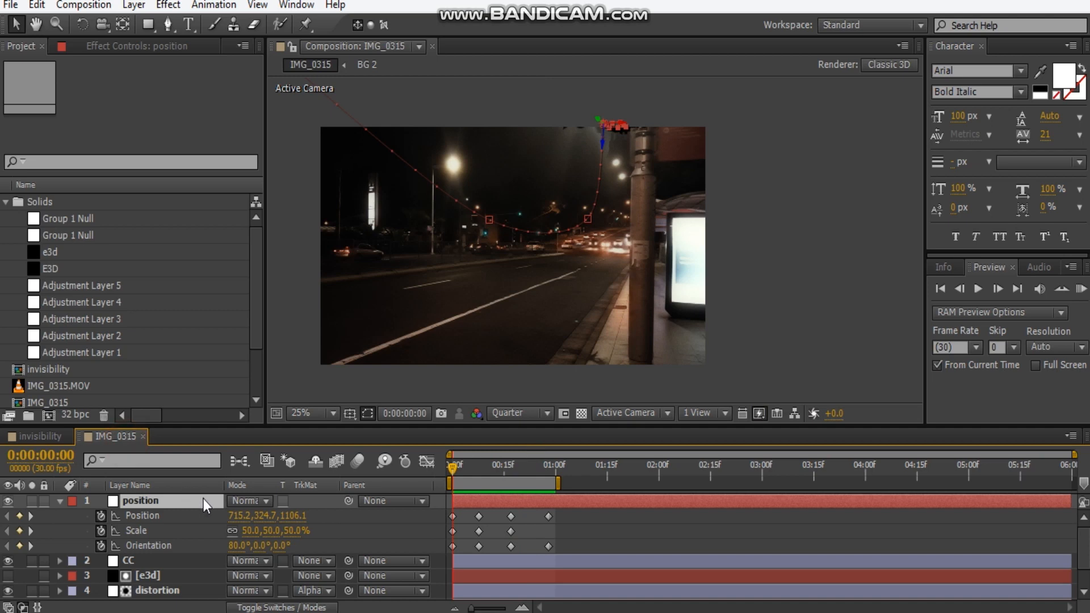
- Play back the null's keyframed flight within the first second of the composition
{"action": "key", "text": "space"}
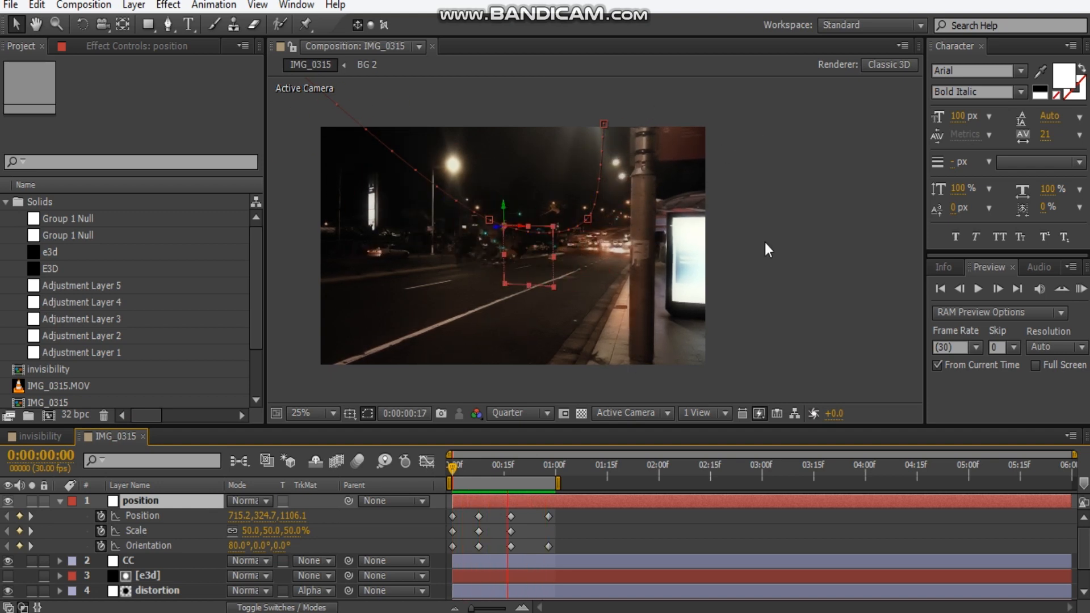
{"action": "left_click", "coordinate": [795, 251]}
- Collapse the position null's properties and duplicate the BG 2 footage layer
{"action": "left_click", "coordinate": [60, 503]}
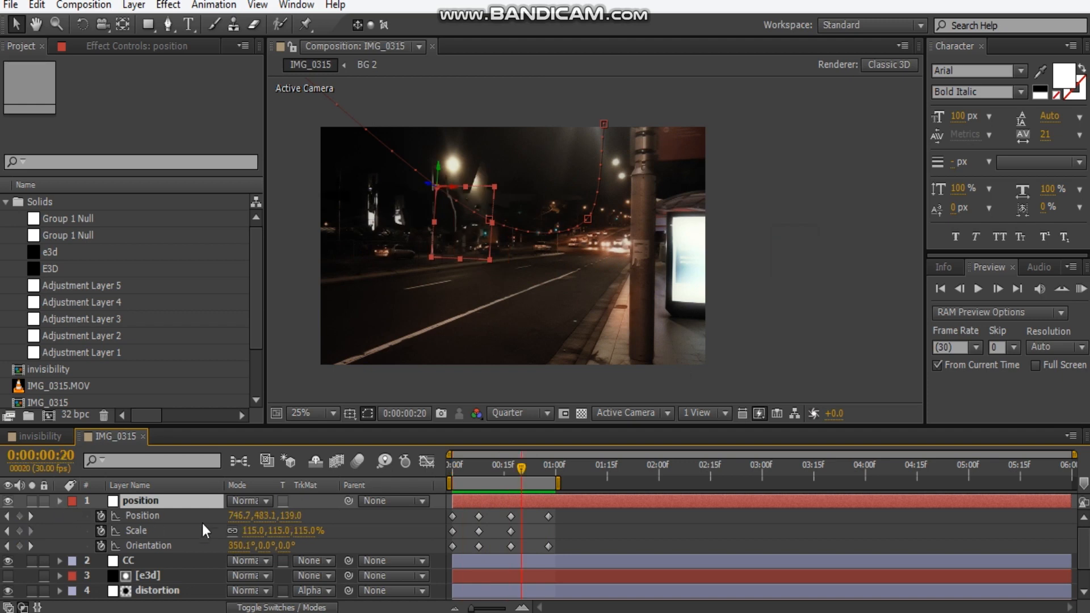
{"action": "left_click", "coordinate": [137, 575]}
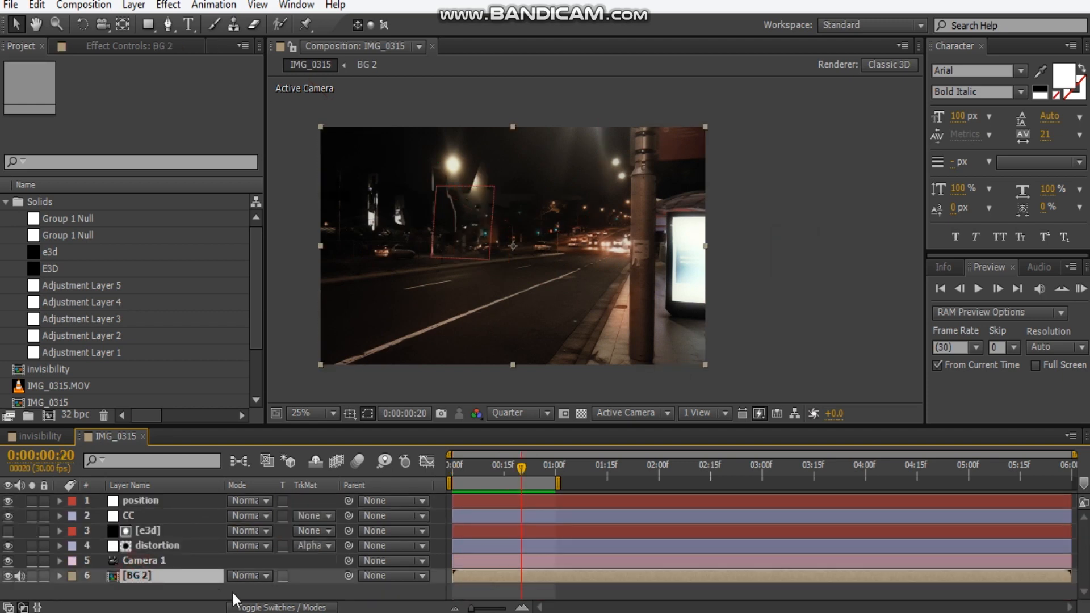
{"action": "key", "text": "ctrl+d"}
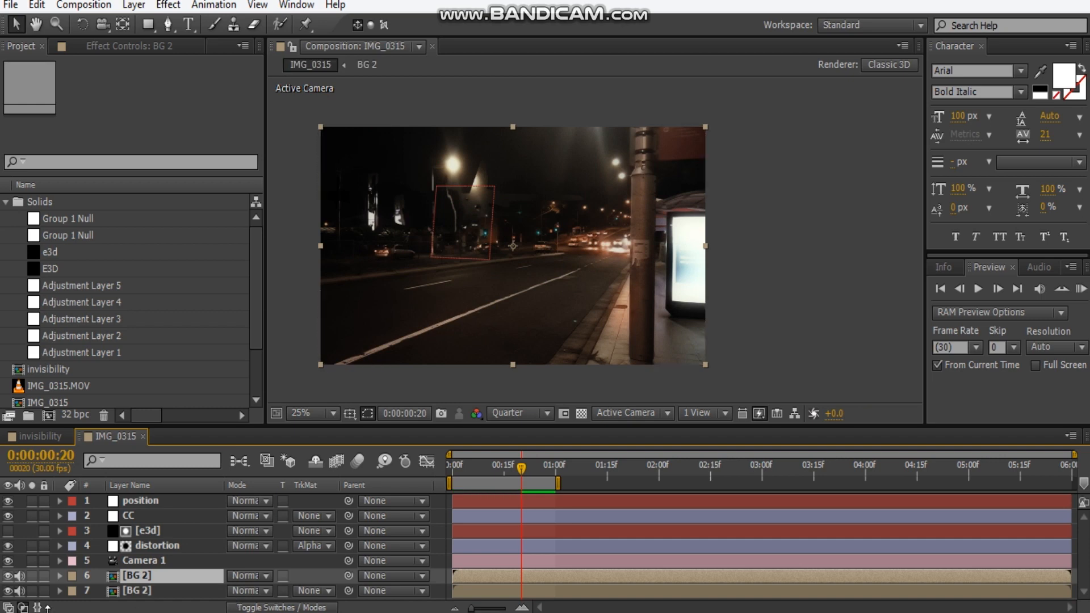
- Create a red solid, place it directly above the upper BG 2 copy and hide it
{"action": "key", "text": "ctrl+y"}
{"action": "left_click", "coordinate": [513, 432]}
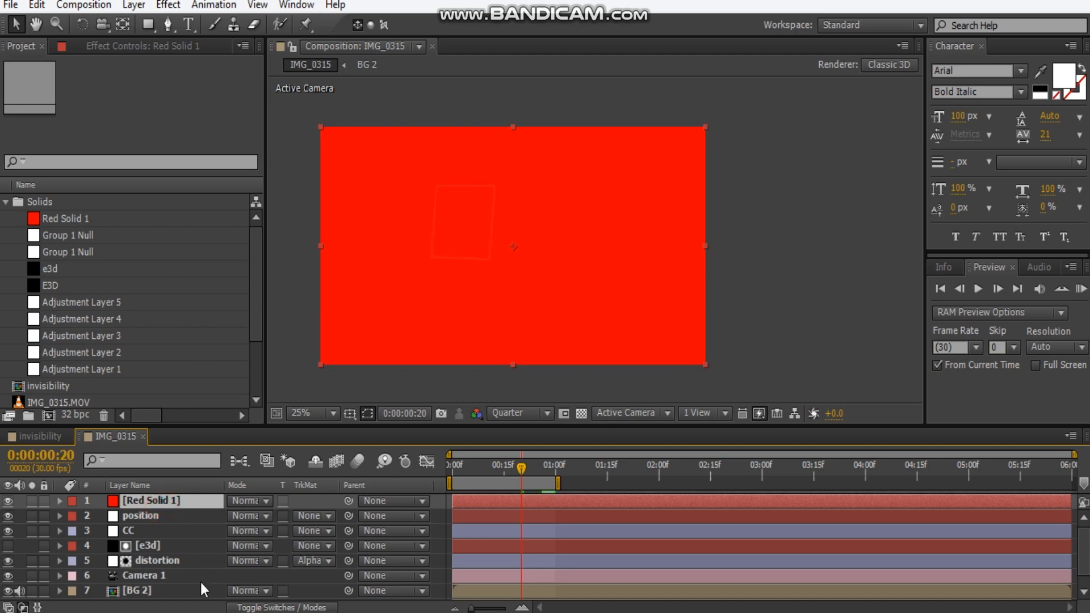
{"action": "left_click_drag", "start_coordinate": [200, 580], "coordinate": [175, 582]}
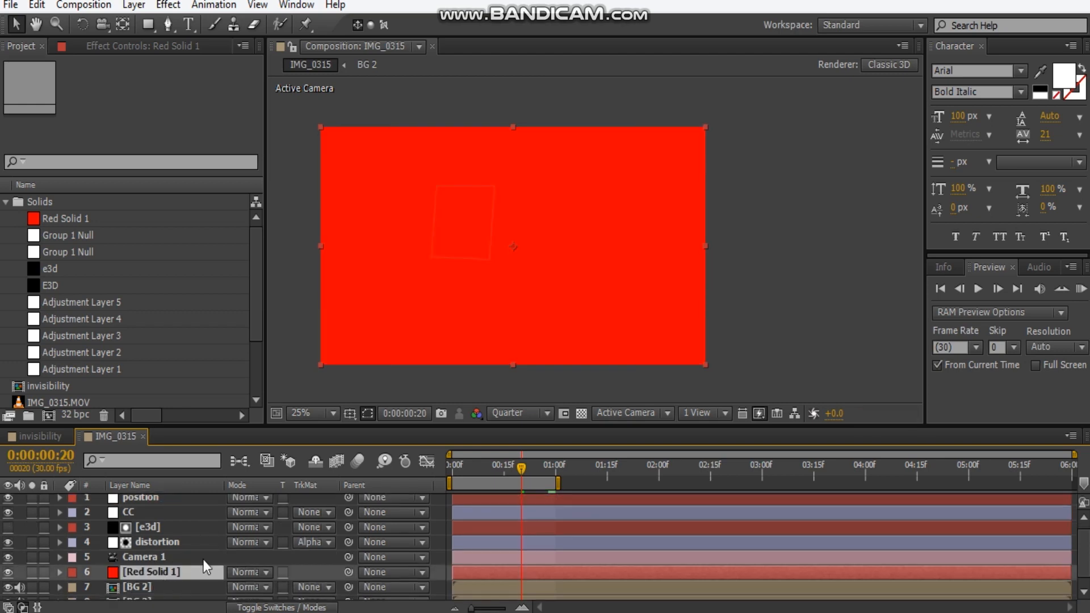
{"action": "left_click", "coordinate": [8, 573]}
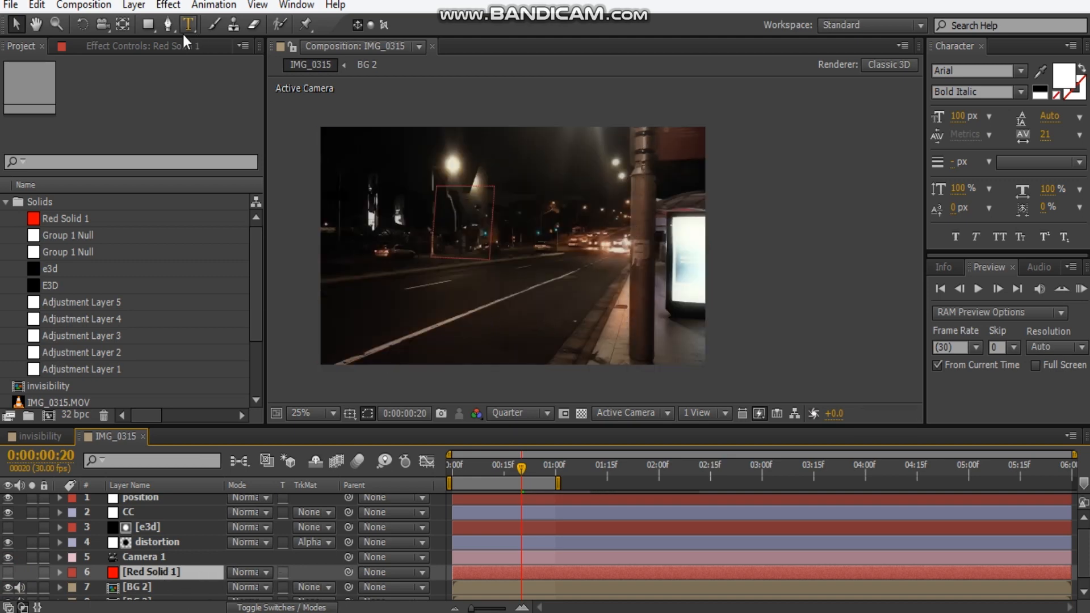
- Start a Pen tool mask on the red solid, tracing the roadside pole's left edge from above the frame down to its base
{"action": "left_click", "coordinate": [169, 25]}
{"action": "left_click_drag", "start_coordinate": [613, 128], "coordinate": [682, 277]}
{"action": "scroll", "coordinate": [565, 205], "scroll_direction": "up", "scroll_amount": 2}
{"action": "scroll", "coordinate": [595, 240], "scroll_direction": "down", "scroll_amount": 1}
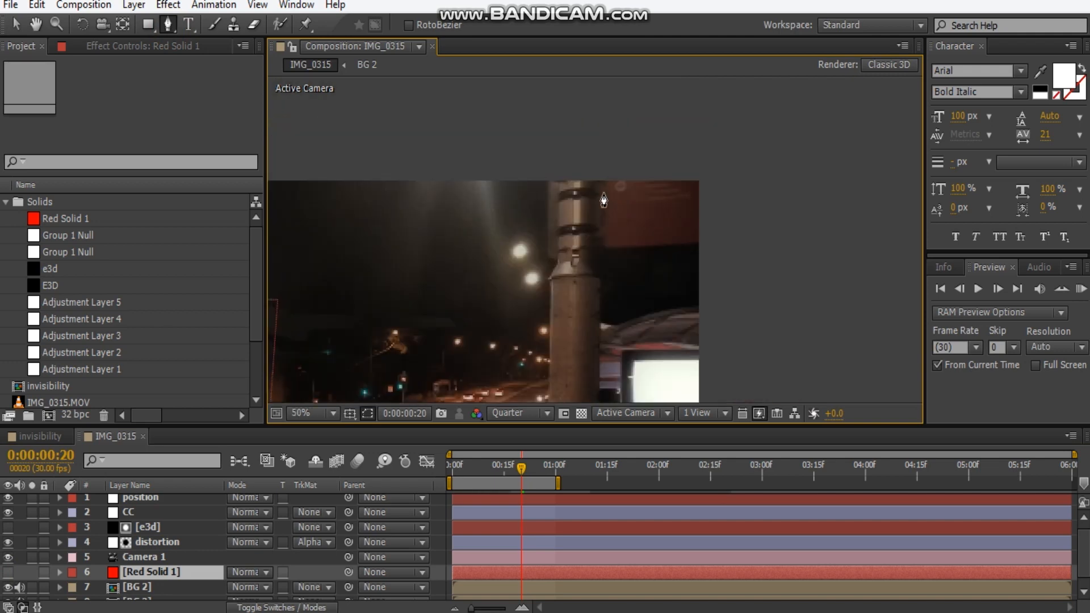
{"action": "left_click", "coordinate": [556, 178]}
{"action": "left_click", "coordinate": [557, 251]}
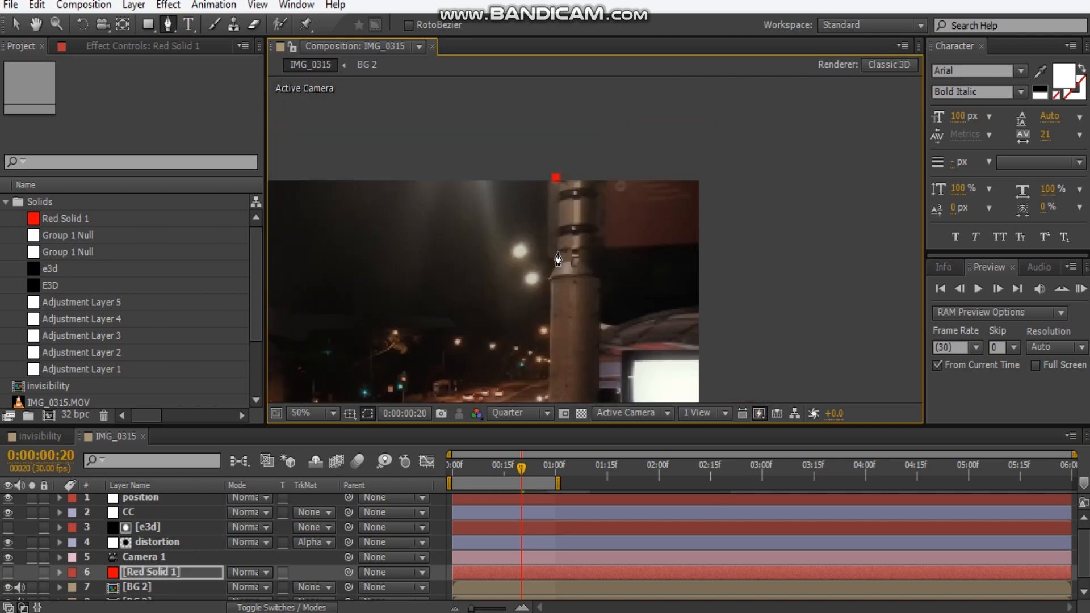
{"action": "left_click", "coordinate": [549, 272]}
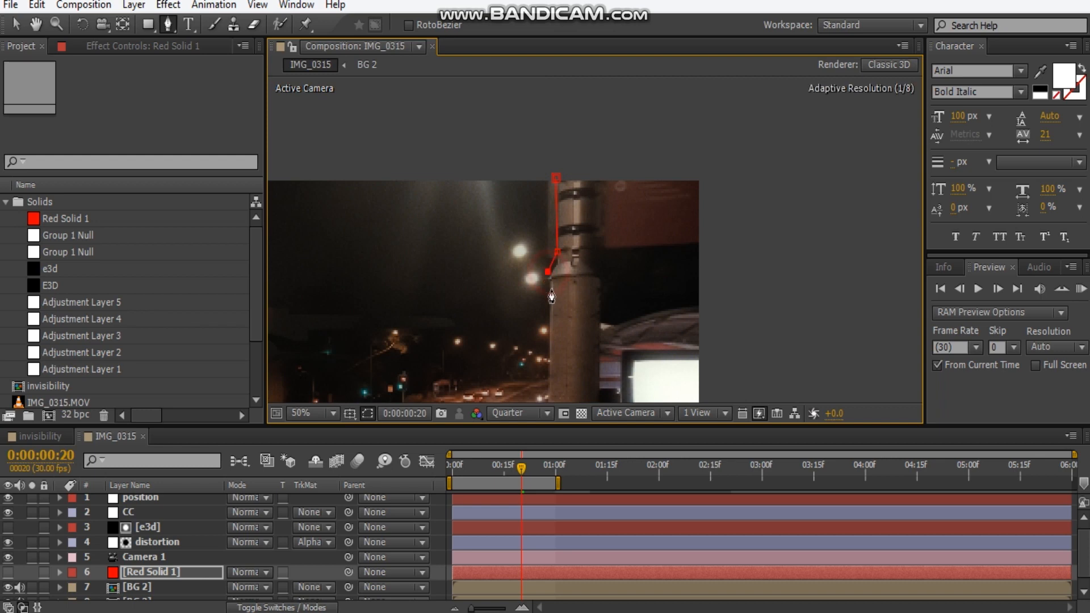
{"action": "left_click", "coordinate": [544, 329]}
{"action": "left_click_drag", "start_coordinate": [551, 347], "coordinate": [529, 156]}
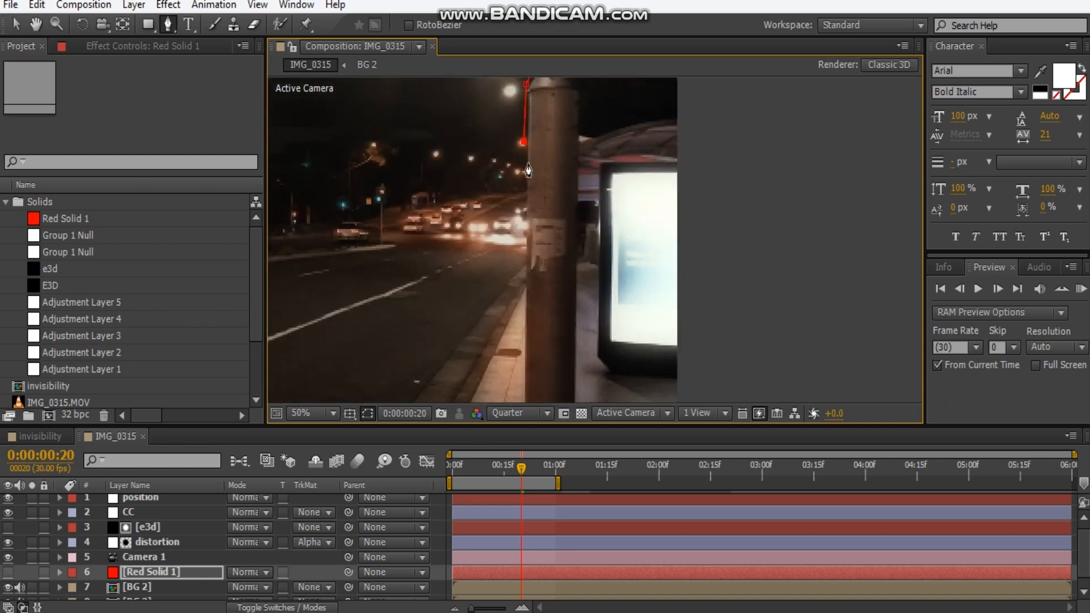
{"action": "left_click", "coordinate": [525, 201]}
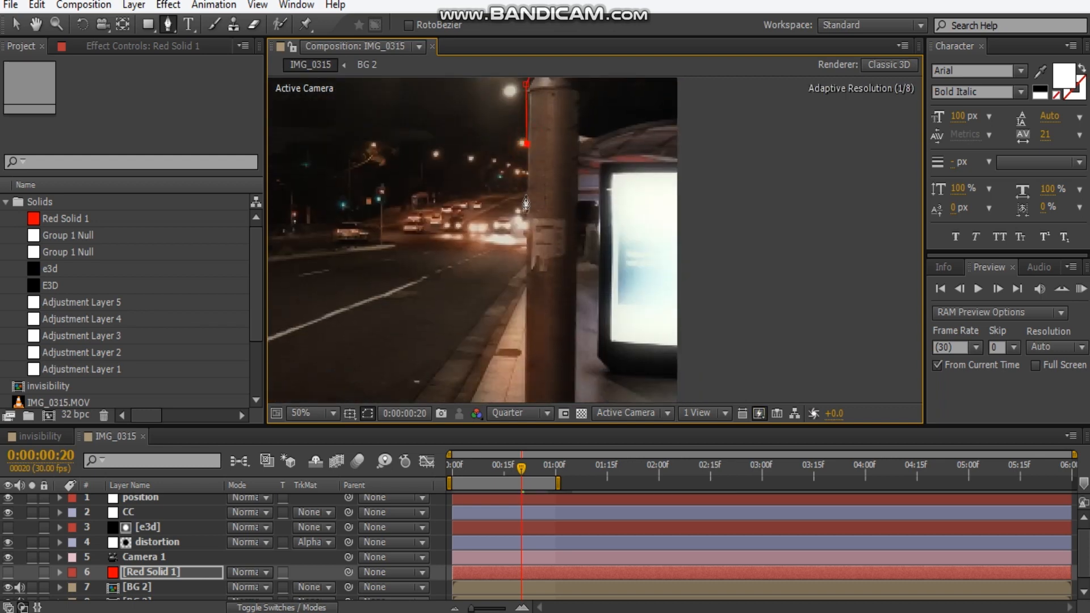
{"action": "left_click", "coordinate": [525, 264]}
{"action": "left_click", "coordinate": [524, 340]}
{"action": "left_click_drag", "start_coordinate": [526, 340], "coordinate": [512, 192]}
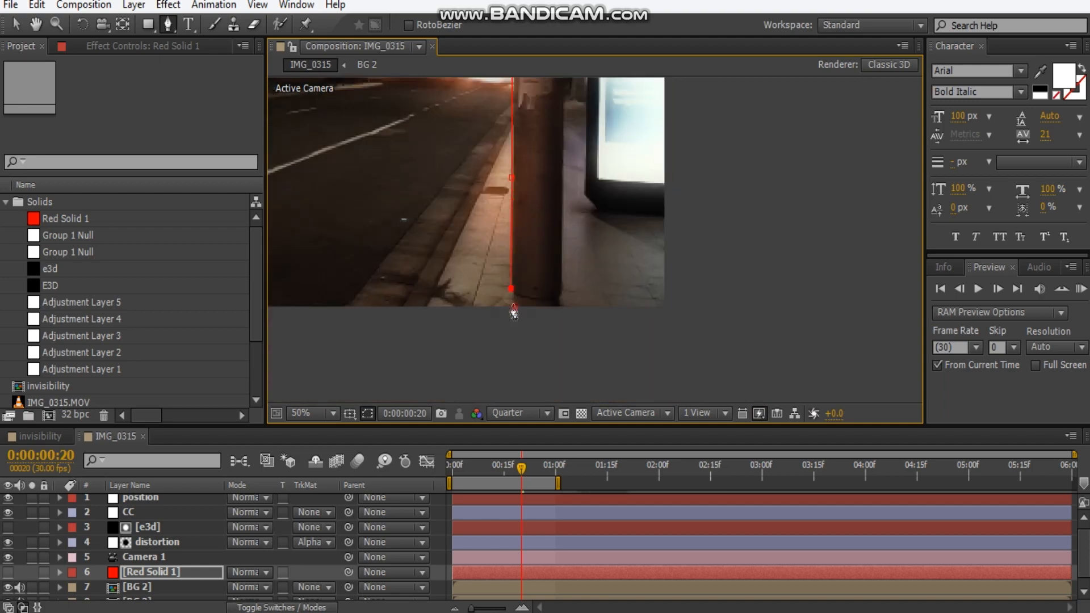
- Continue the mask around the pole's base and up its right edge to the top of the frame
{"action": "left_click", "coordinate": [514, 305]}
{"action": "left_click", "coordinate": [558, 310]}
{"action": "left_click", "coordinate": [563, 135]}
{"action": "left_click_drag", "start_coordinate": [563, 136], "coordinate": [524, 463]}
{"action": "left_click", "coordinate": [526, 314]}
{"action": "left_click", "coordinate": [524, 268]}
{"action": "left_click", "coordinate": [527, 228]}
{"action": "left_click", "coordinate": [530, 178]}
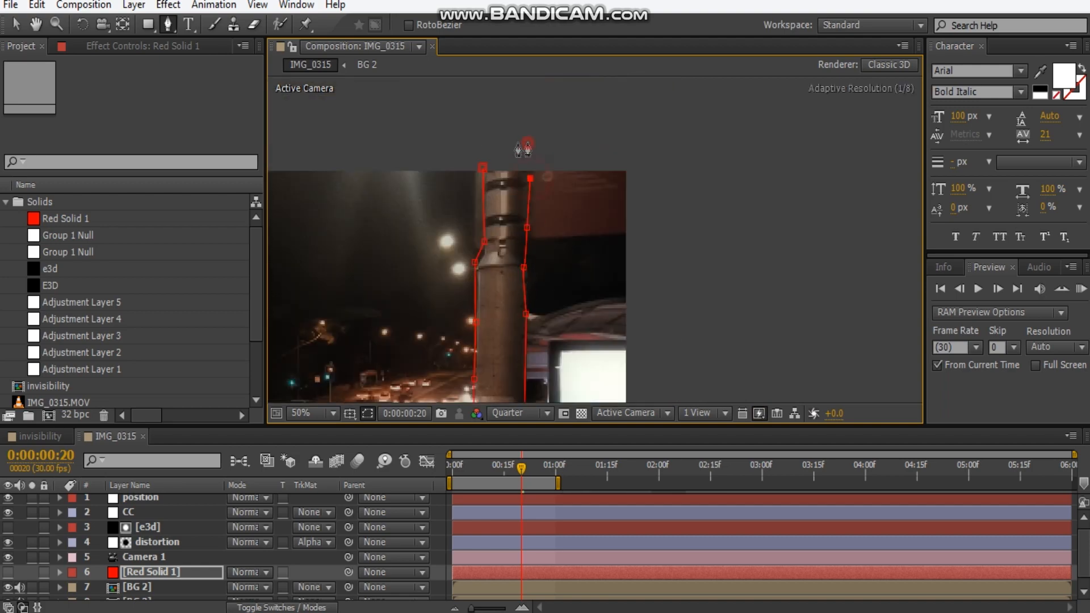
- Close the pole mask above the frame and adjust its upper-left vertices to fit the pole's outline
{"action": "left_click", "coordinate": [527, 142]}
{"action": "left_click", "coordinate": [483, 168]}
{"action": "mouse_move", "coordinate": [483, 168]}
{"action": "left_mouse_down"}
{"action": "mouse_move", "coordinate": [485, 135]}
{"action": "mouse_move", "coordinate": [478, 168]}
{"action": "left_mouse_up"}
{"action": "key", "text": "v"}
{"action": "left_click_drag", "start_coordinate": [484, 242], "coordinate": [485, 251]}
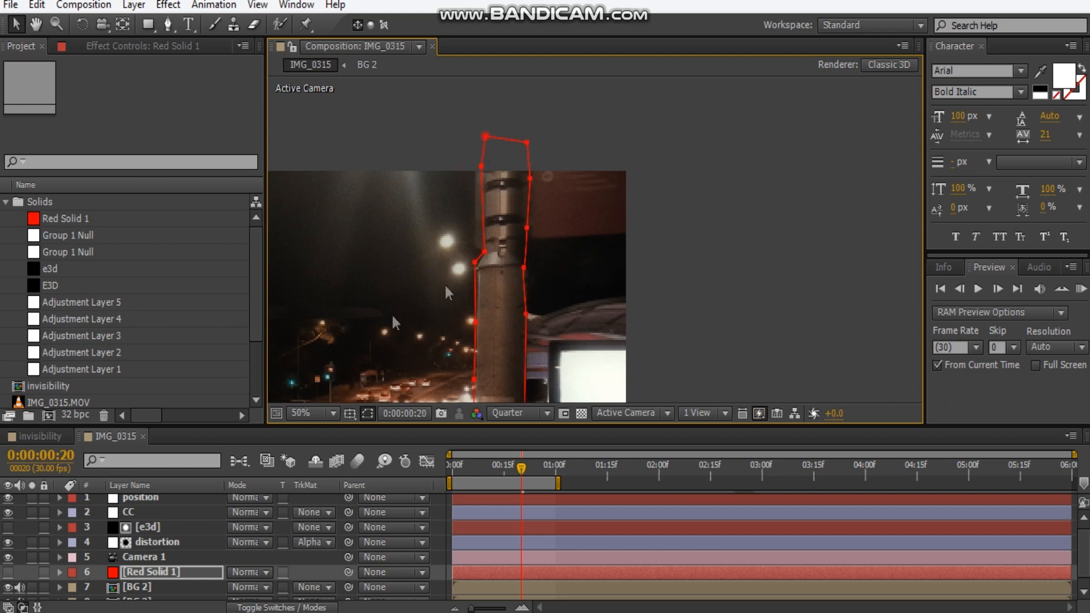
{"action": "scroll", "coordinate": [778, 244], "scroll_direction": "down", "scroll_amount": 2}
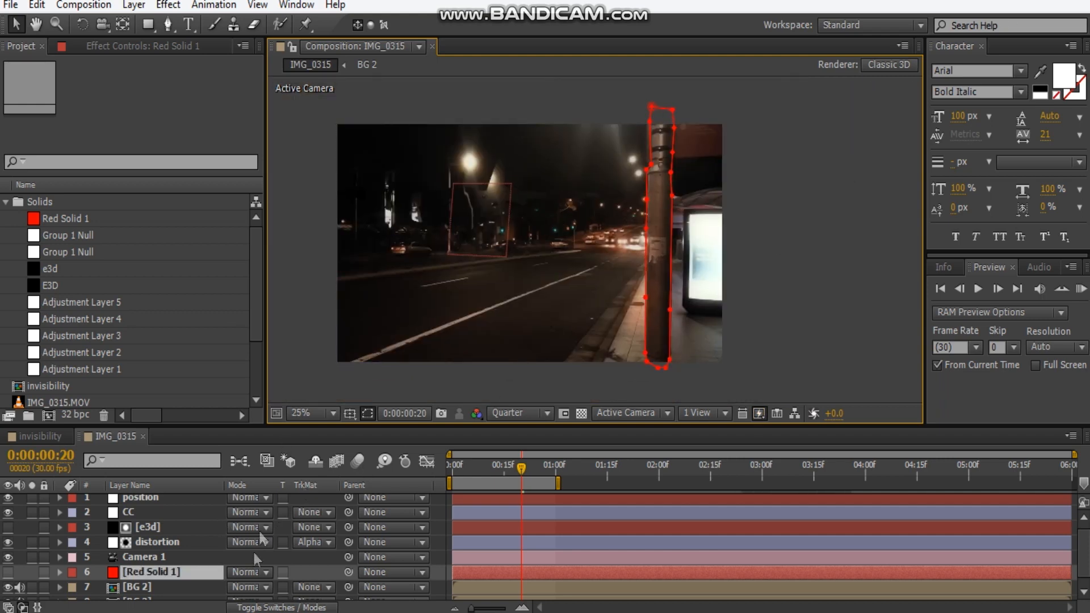
- Set the upper BG 2 copy's track matte to Alpha Matte "[Red Solid 1]"
{"action": "scroll", "coordinate": [163, 590], "scroll_direction": "down", "scroll_amount": 1}
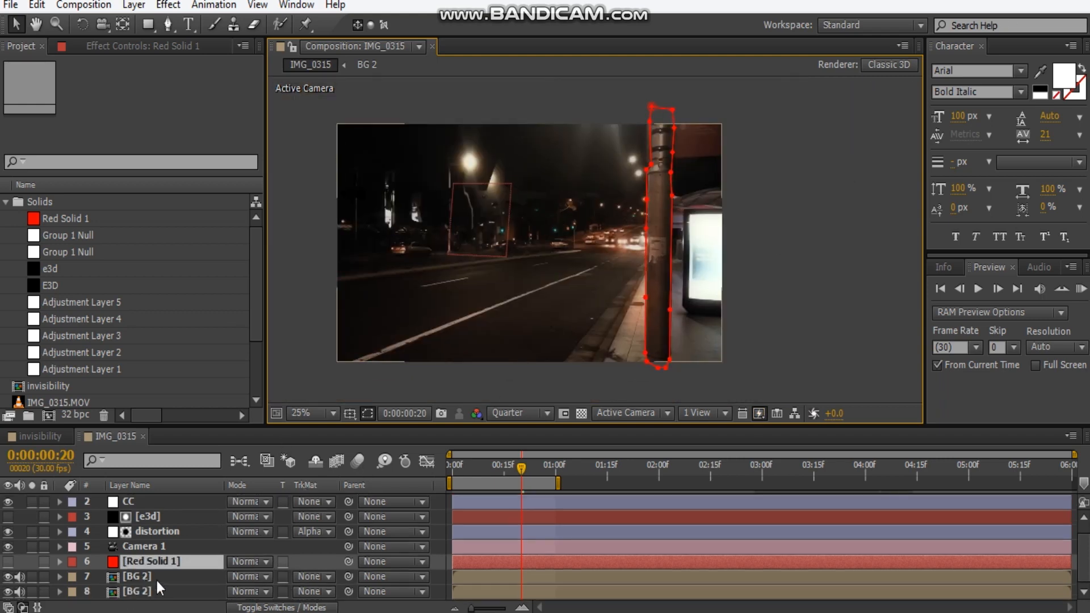
{"action": "left_click", "coordinate": [313, 577]}
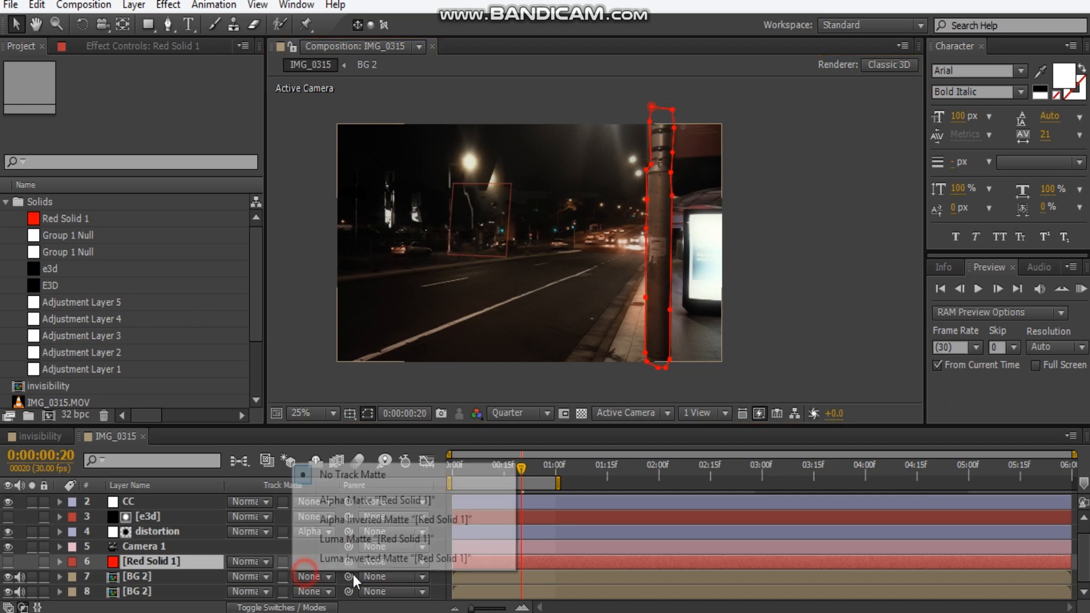
{"action": "left_click", "coordinate": [367, 501]}
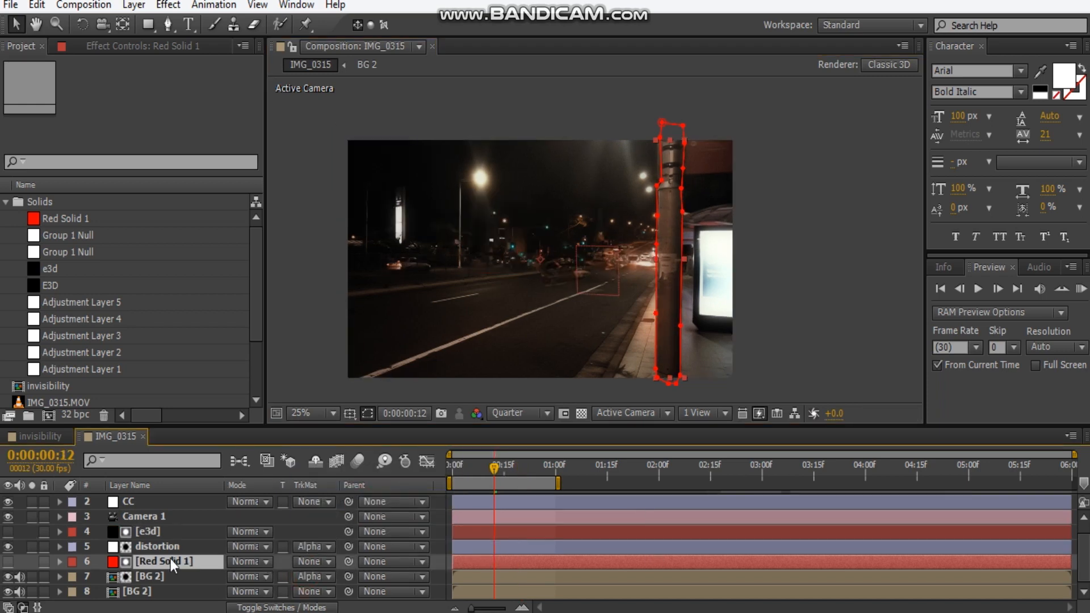
- Move the e3d and distortion layers together below the matted BG 2 copy in the layer stack
{"action": "left_click", "coordinate": [159, 546], "text": "ctrl"}
{"action": "left_click", "coordinate": [155, 523], "text": "ctrl"}
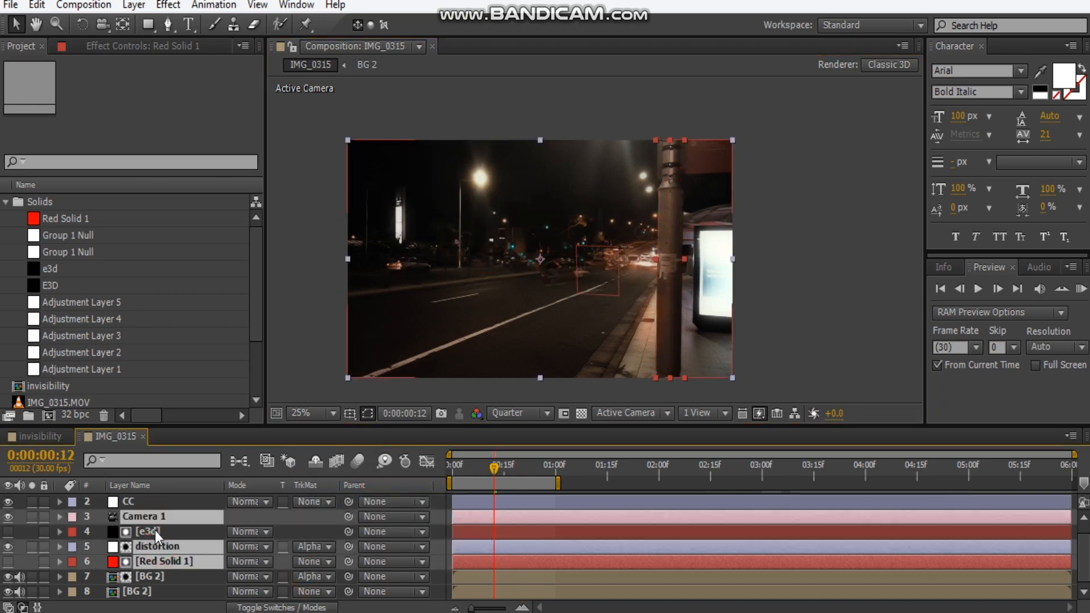
{"action": "left_click", "coordinate": [156, 530]}
{"action": "left_click", "coordinate": [159, 546], "text": "ctrl"}
{"action": "left_click_drag", "start_coordinate": [159, 546], "coordinate": [168, 583]}
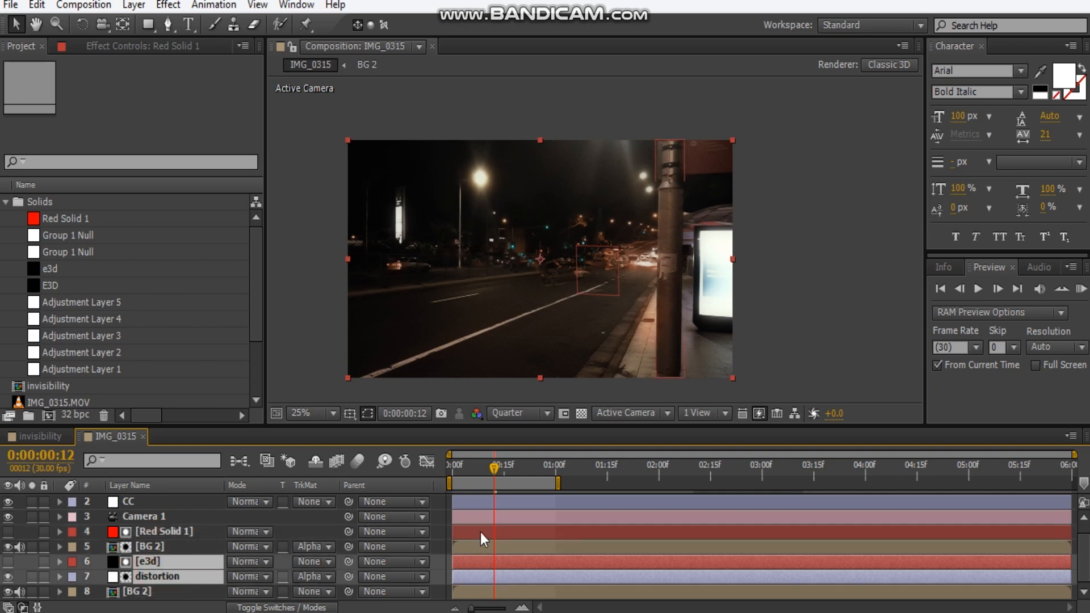
- Toggle the matted BG 2 copy's visibility and examine how the pole cutout blends with the street footage
{"action": "scroll", "coordinate": [638, 281], "scroll_direction": "up", "scroll_amount": 2}
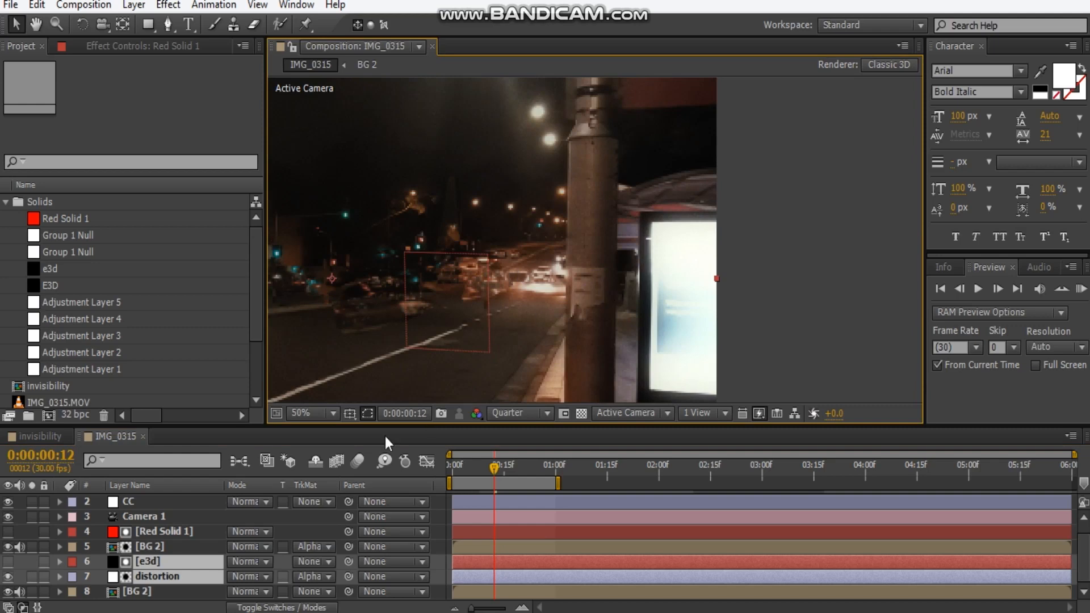
{"action": "left_click", "coordinate": [8, 546]}
{"action": "left_click", "coordinate": [10, 549]}
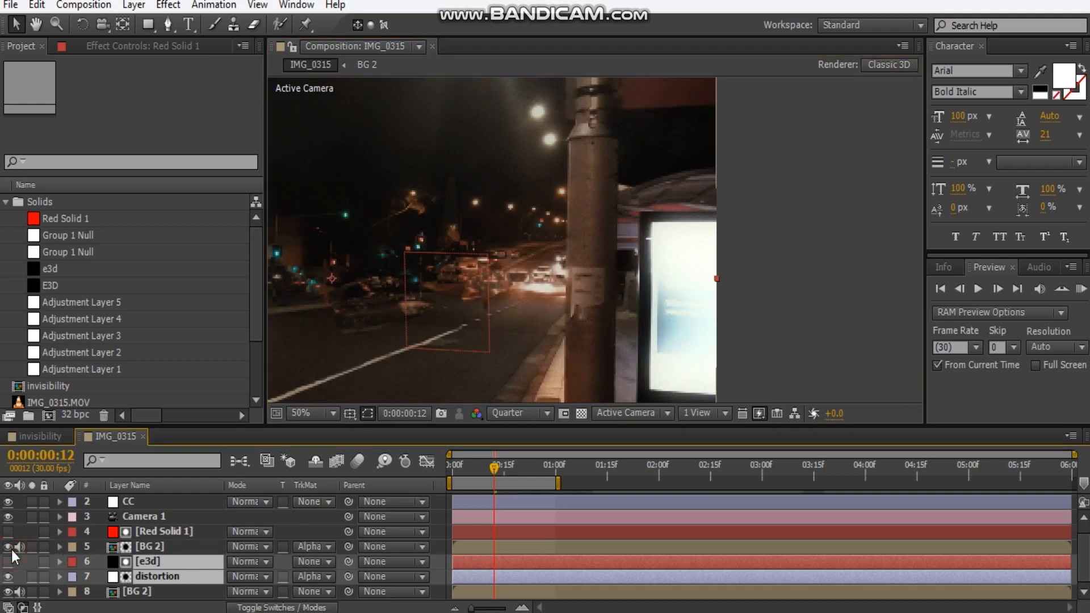
{"action": "left_click", "coordinate": [11, 549]}
{"action": "left_click", "coordinate": [11, 549]}
{"action": "scroll", "coordinate": [622, 265], "scroll_direction": "down", "scroll_amount": 2}
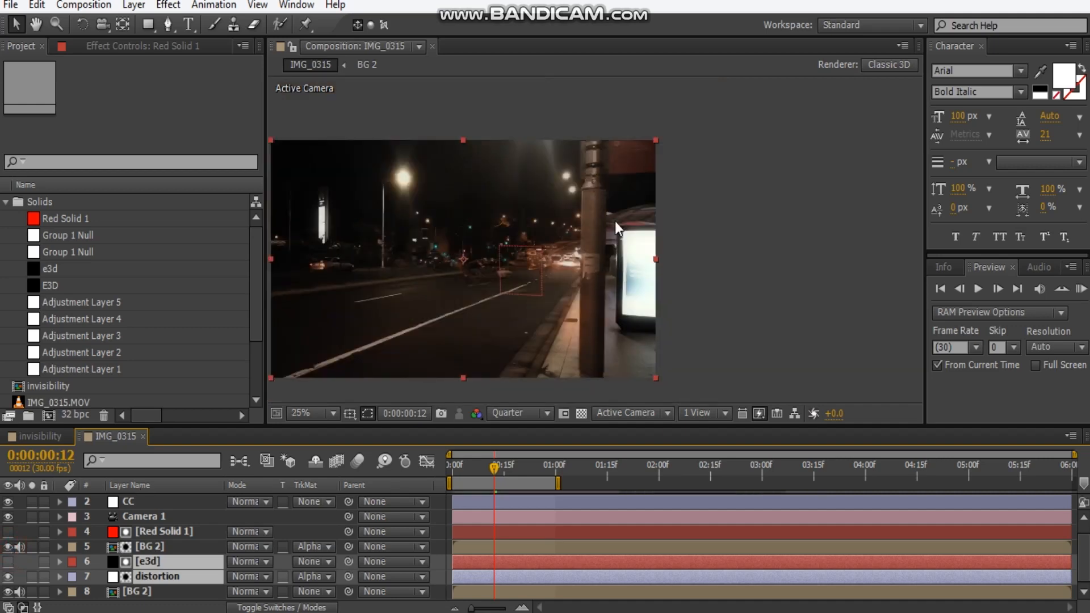
{"action": "left_click", "coordinate": [846, 278]}
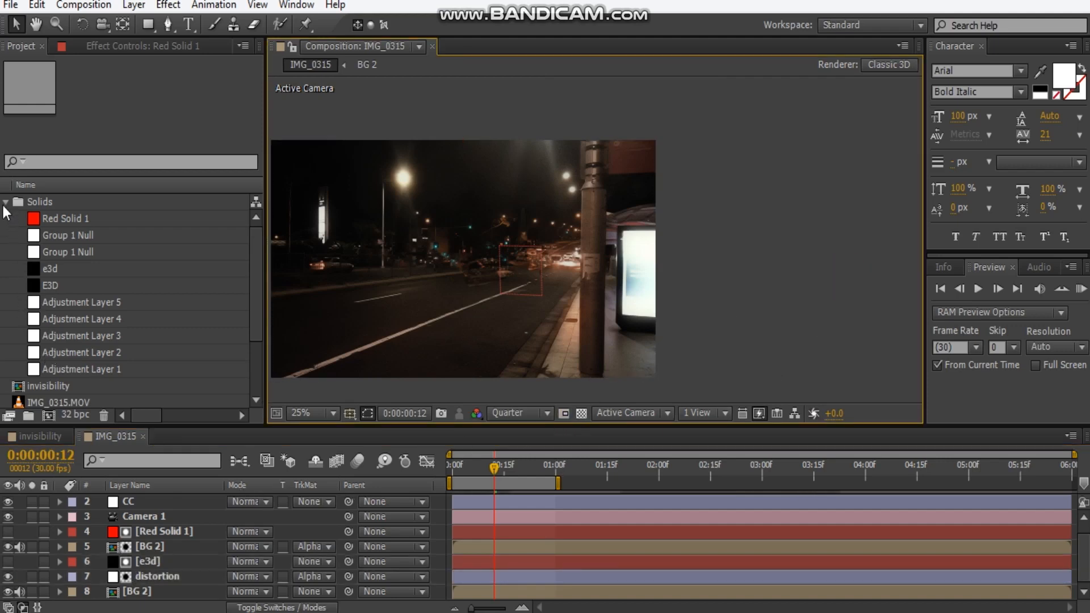
- Add Dust_Wave_03.mov to the composition above the Red Solid 1 layer and enlarge it past the frame edges
{"action": "left_click", "coordinate": [5, 203]}
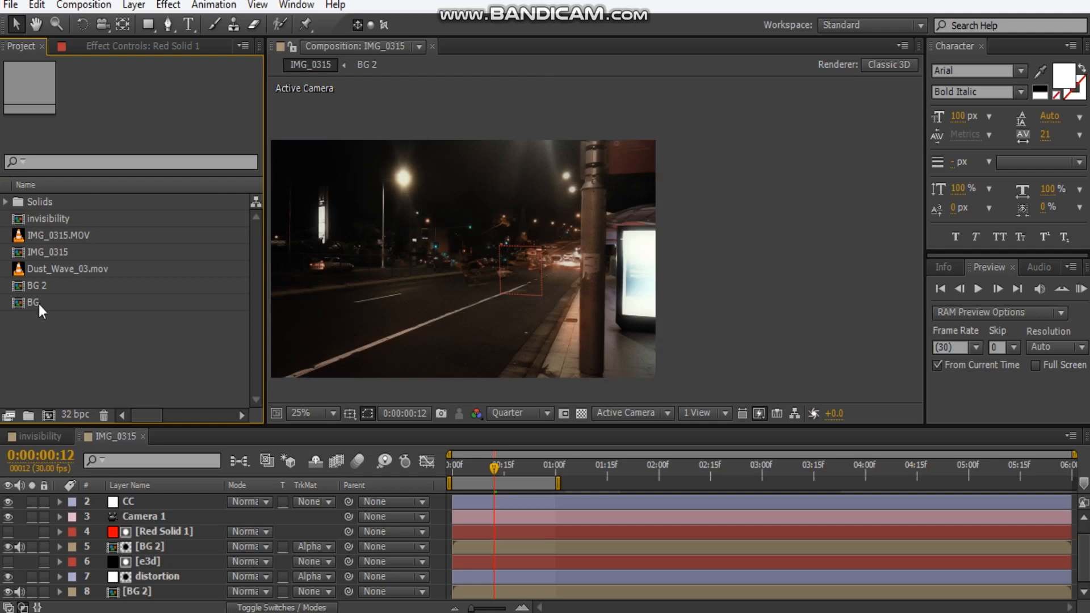
{"action": "left_click", "coordinate": [41, 275]}
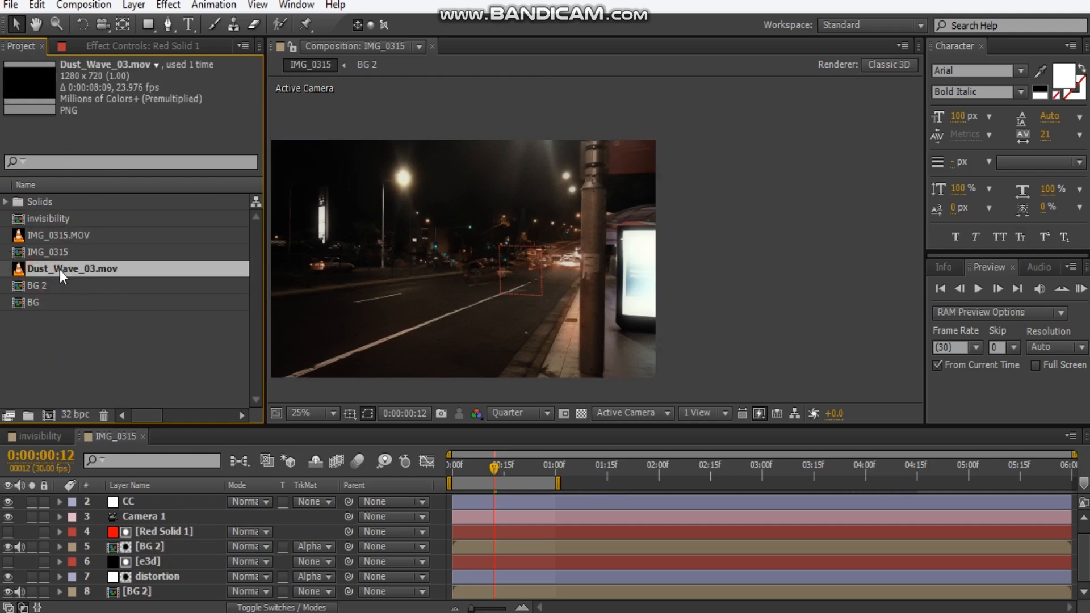
{"action": "left_click_drag", "start_coordinate": [52, 272], "coordinate": [157, 537]}
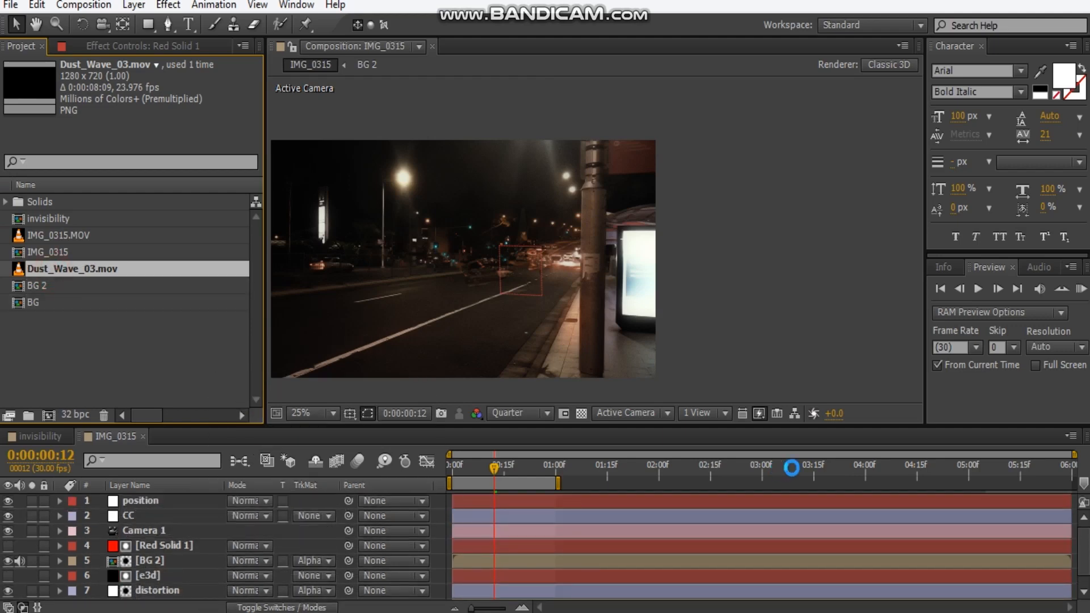
{"action": "left_click_drag", "start_coordinate": [568, 221], "coordinate": [657, 158]}
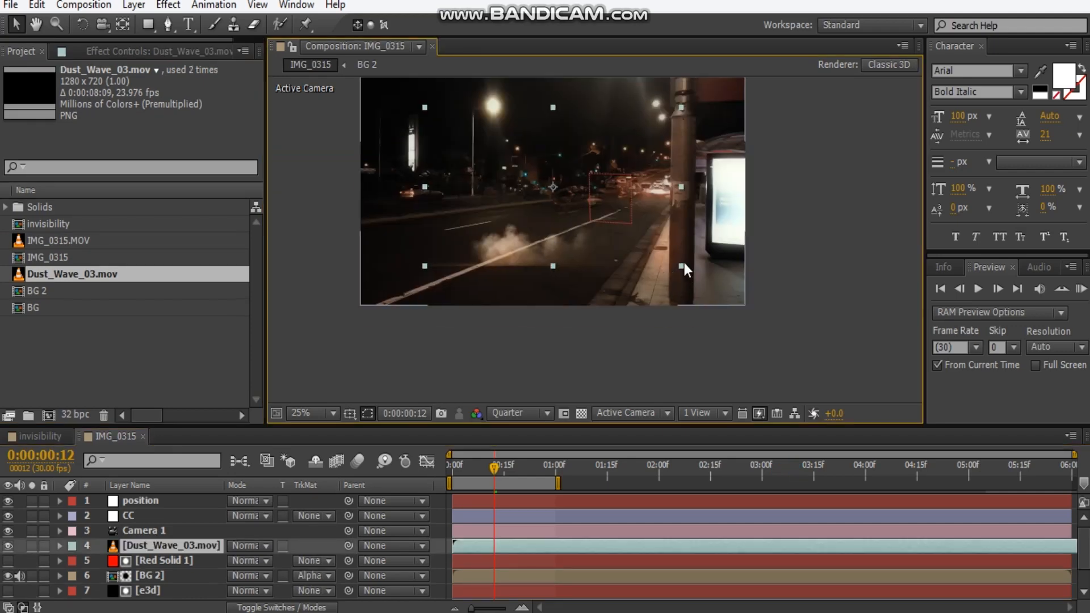
{"action": "left_click_drag", "start_coordinate": [741, 297], "coordinate": [795, 336]}
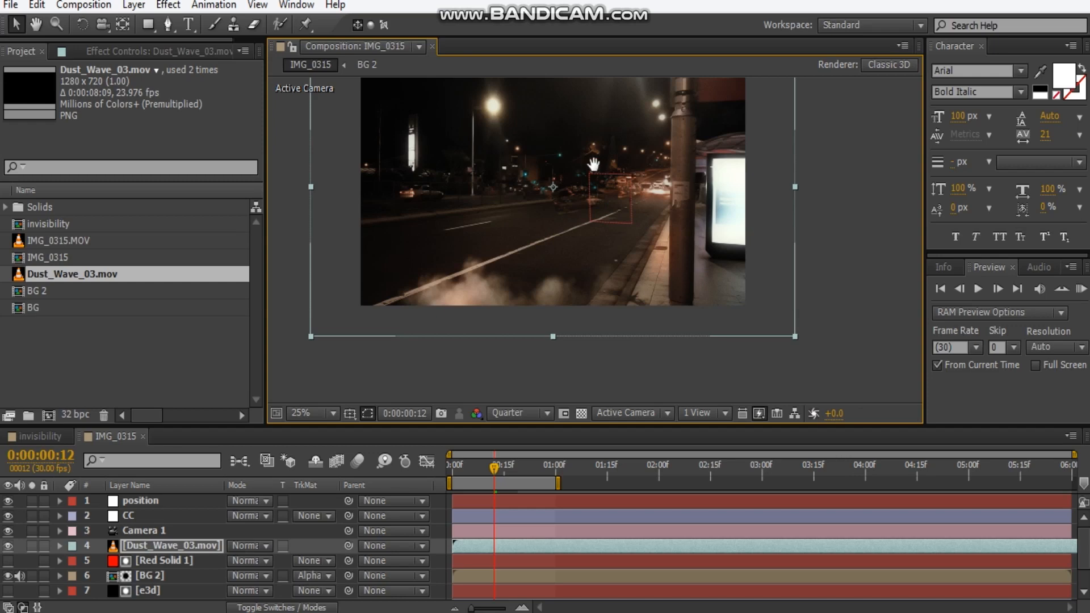
{"action": "left_click_drag", "start_coordinate": [592, 161], "coordinate": [593, 173]}
- Draw a wide rectangular mask on the dust layer just below the street frame and set its mode to Subtract
{"action": "left_click", "coordinate": [149, 29]}
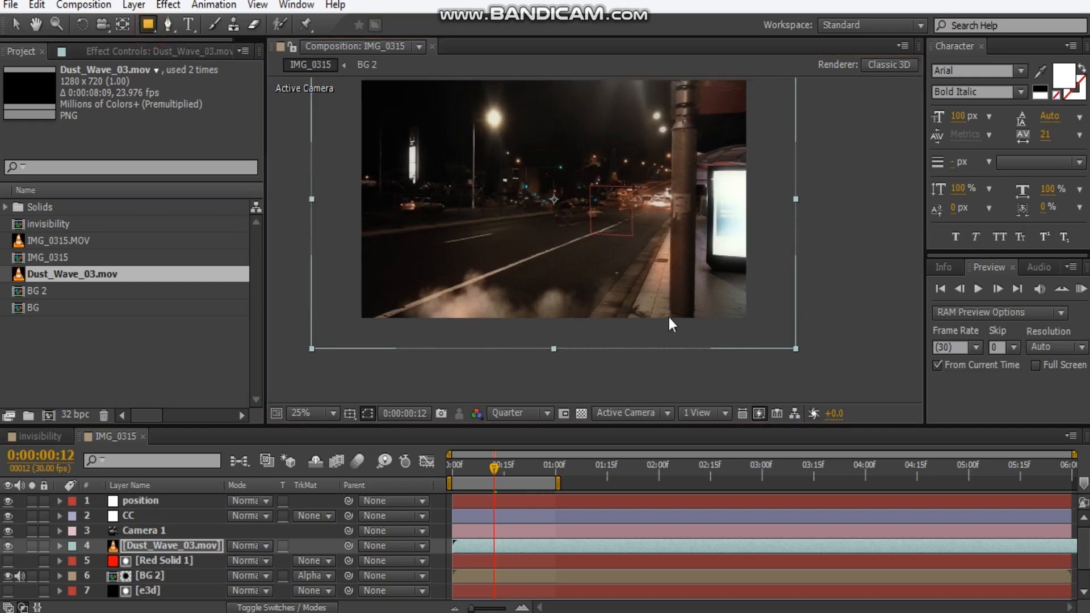
{"action": "left_click_drag", "start_coordinate": [674, 310], "coordinate": [686, 262]}
{"action": "left_click_drag", "start_coordinate": [874, 382], "coordinate": [318, 280]}
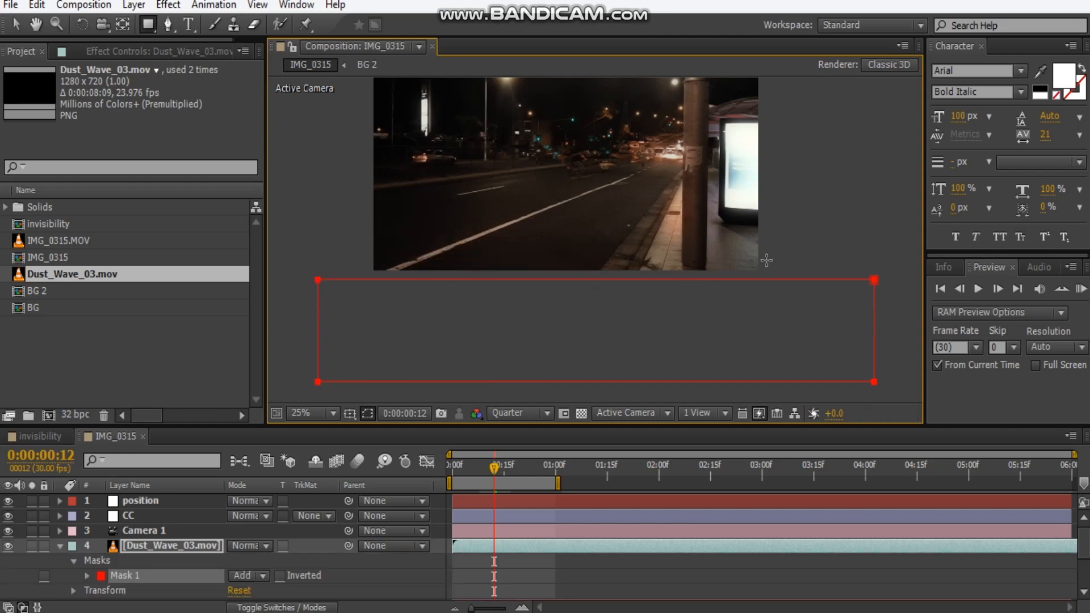
{"action": "left_click", "coordinate": [251, 575]}
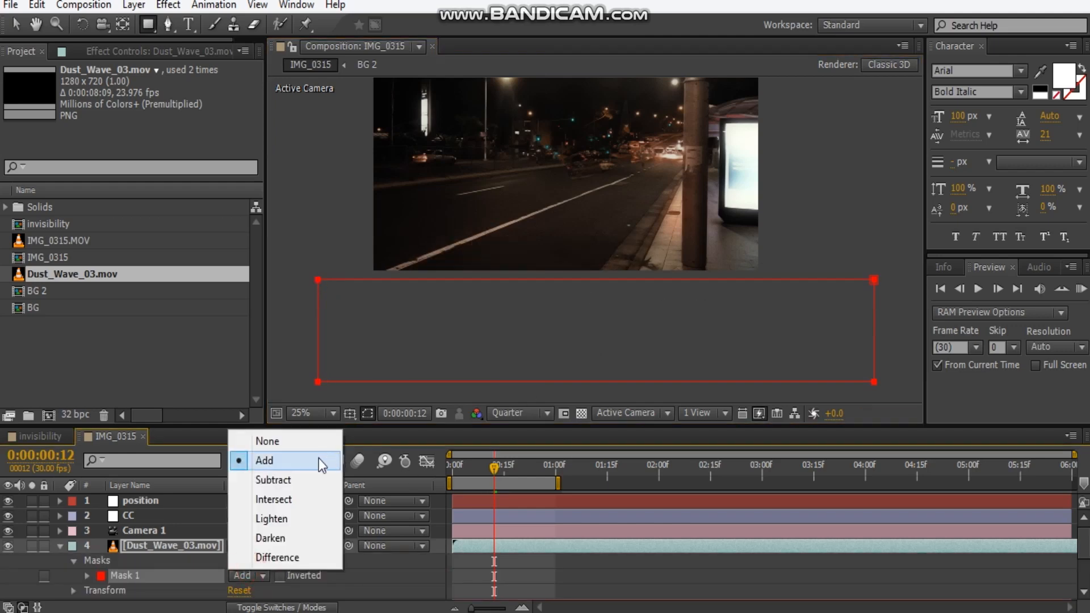
{"action": "left_click", "coordinate": [303, 478]}
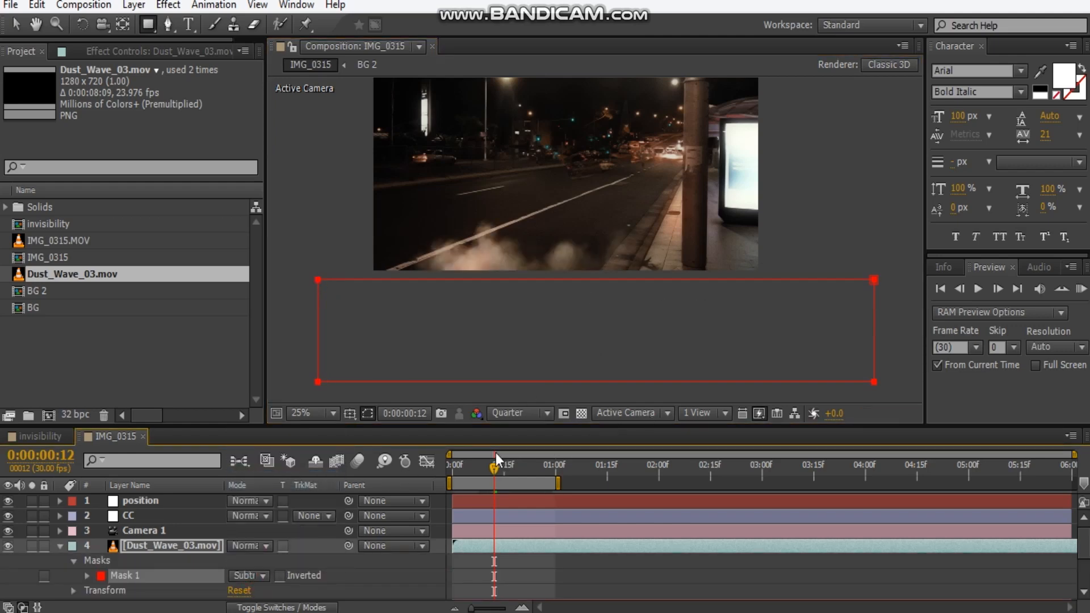
- Set the dust mask's feather to 34 pixels and nudge the dust layer slightly up and to the right
{"action": "key", "text": "f"}
{"action": "left_click_drag", "start_coordinate": [253, 576], "coordinate": [309, 576]}
{"action": "left_click_drag", "start_coordinate": [522, 199], "coordinate": [460, 276]}
{"action": "left_click", "coordinate": [17, 24]}
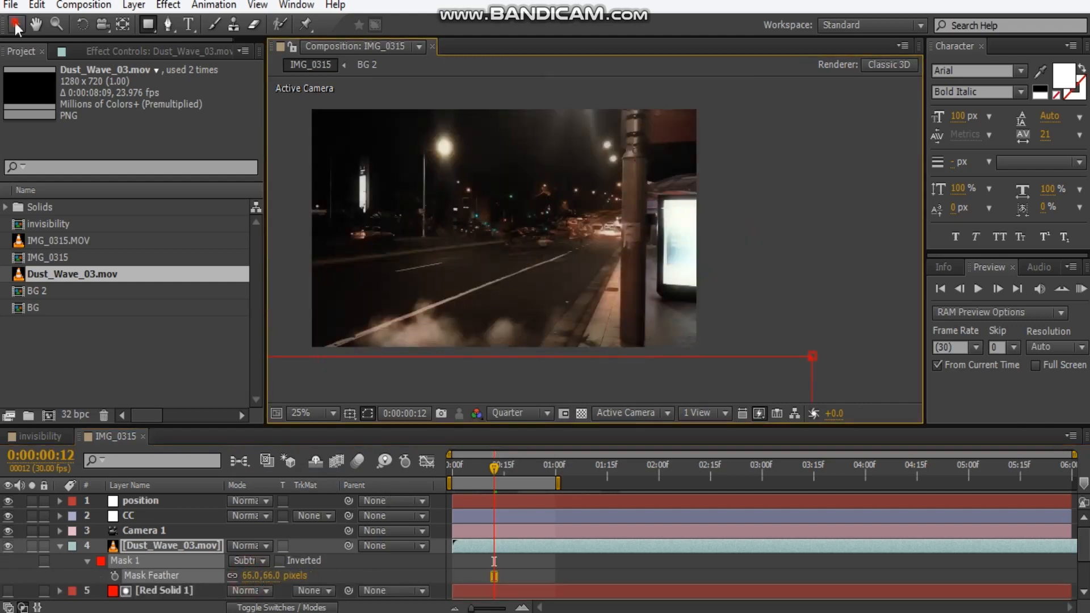
{"action": "left_click", "coordinate": [202, 546]}
{"action": "left_click_drag", "start_coordinate": [528, 301], "coordinate": [423, 374]}
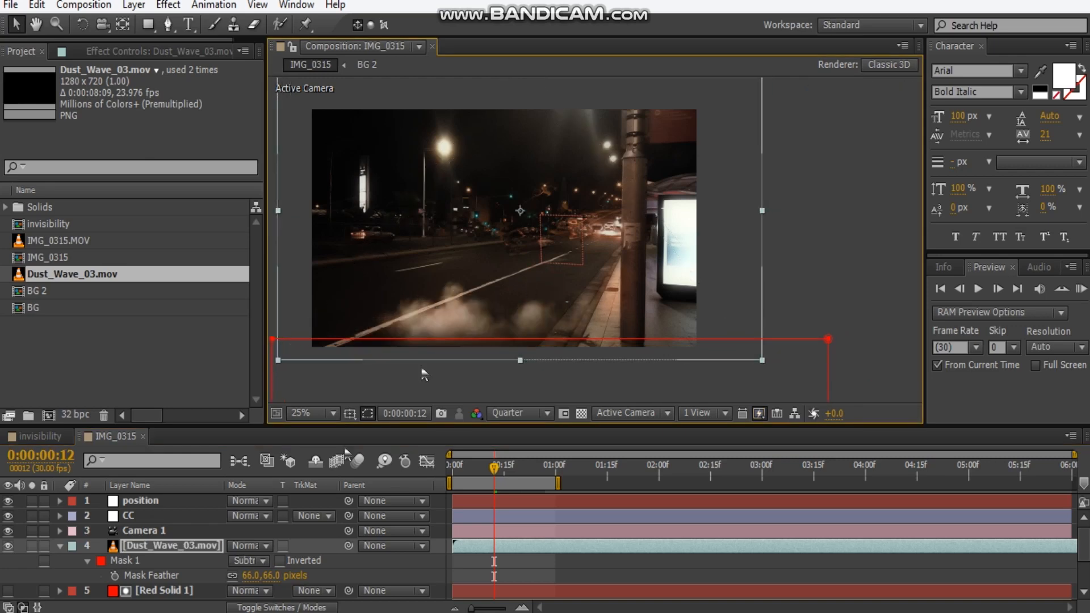
{"action": "left_click_drag", "start_coordinate": [276, 576], "coordinate": [258, 576]}
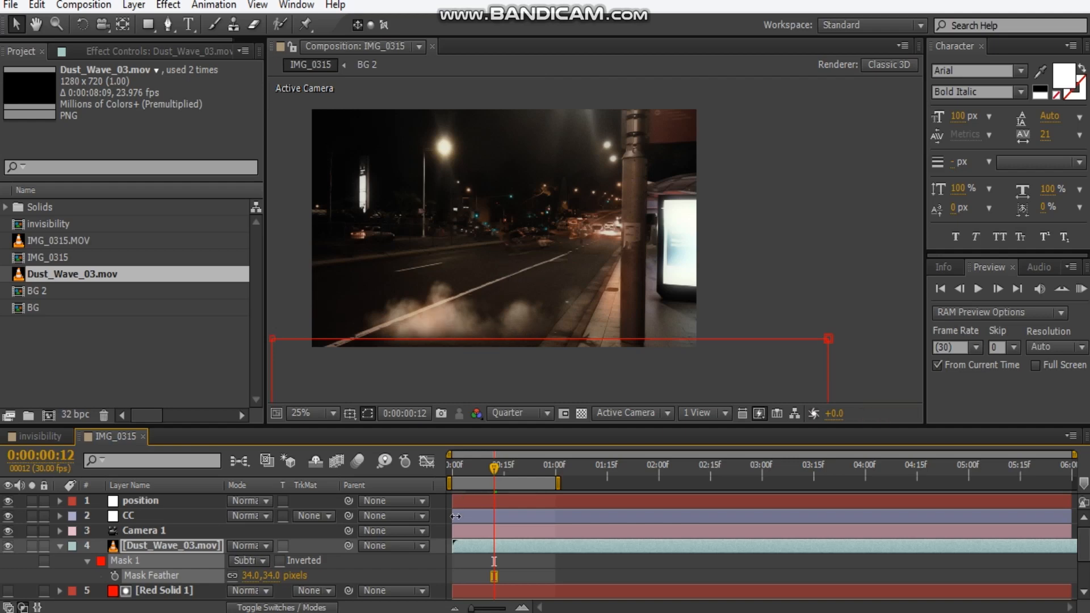
- Add composition marker 8 at 0:00:00:17 and shift the dust layer so it starts there
{"action": "left_click_drag", "start_coordinate": [494, 469], "coordinate": [500, 468]}
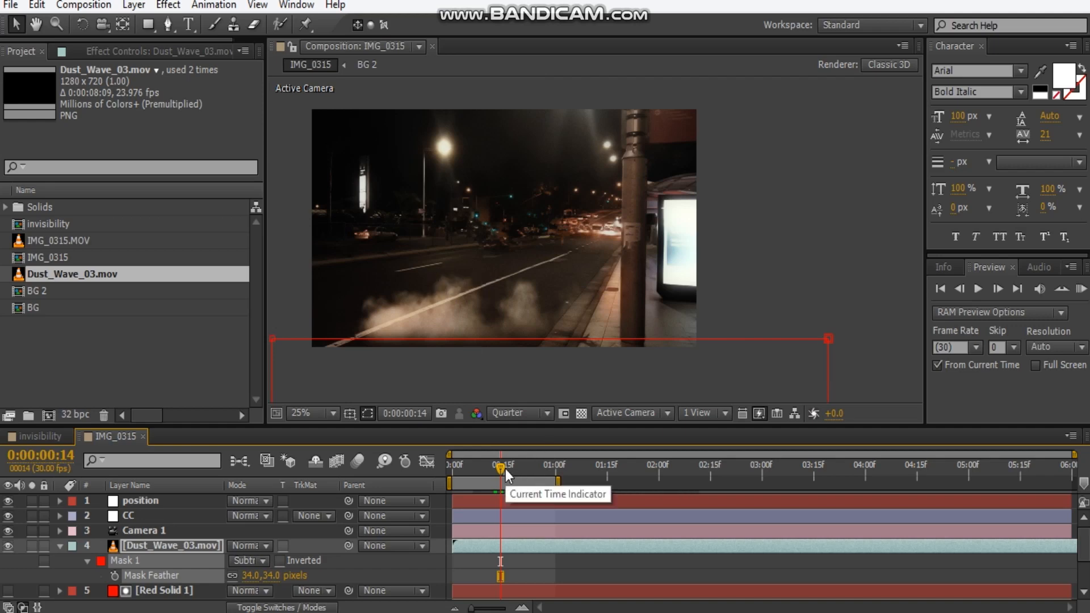
{"action": "key", "text": "Page_Down"}
{"action": "key", "text": "Page_Down"}
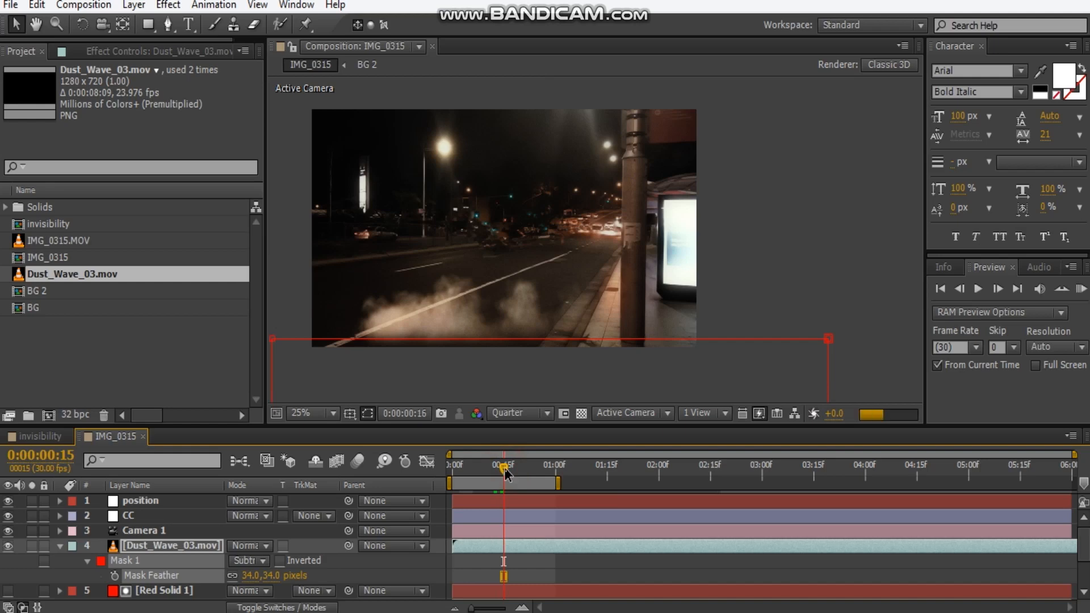
{"action": "key", "text": "Page_Down"}
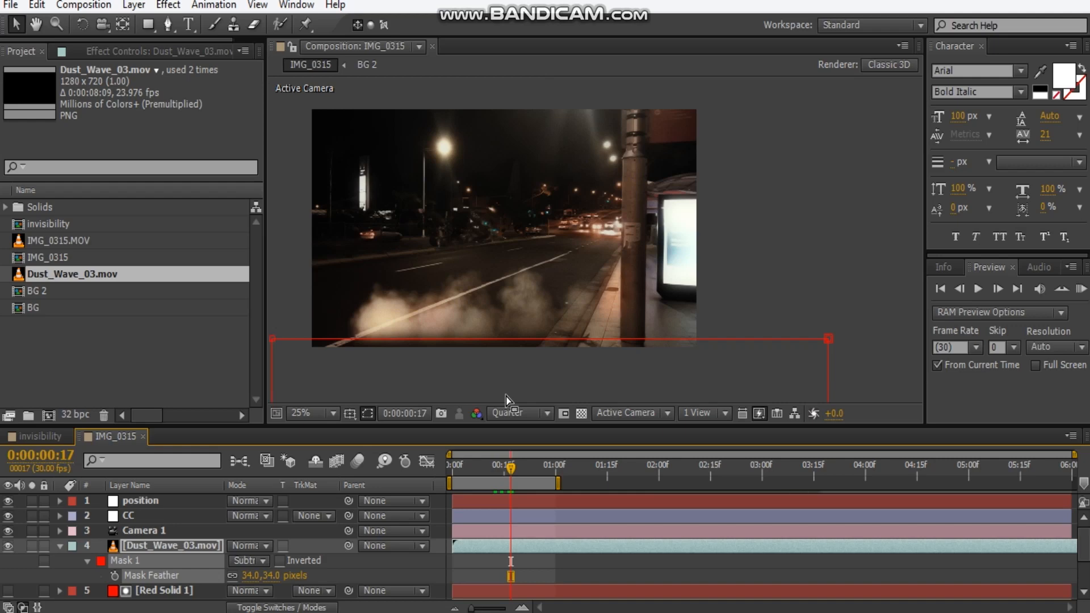
{"action": "key", "text": "shift+8"}
{"action": "left_click_drag", "start_coordinate": [463, 547], "coordinate": [522, 550]}
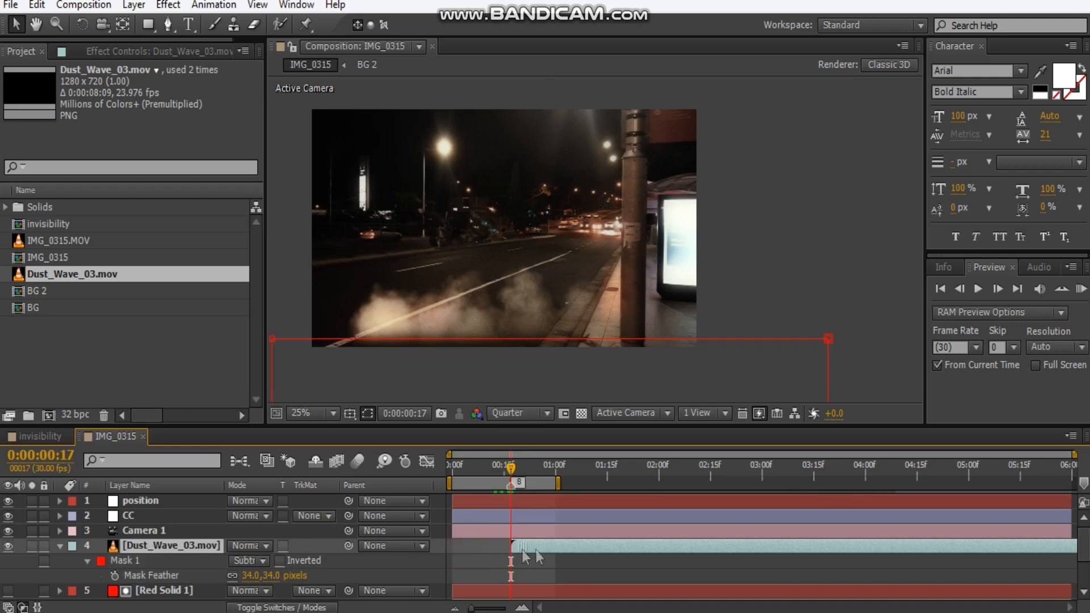
- Speed up the dust layer with Time Stretch so it ends just after 0:00:03:00, holding its in-point
{"action": "right_click", "coordinate": [182, 548]}
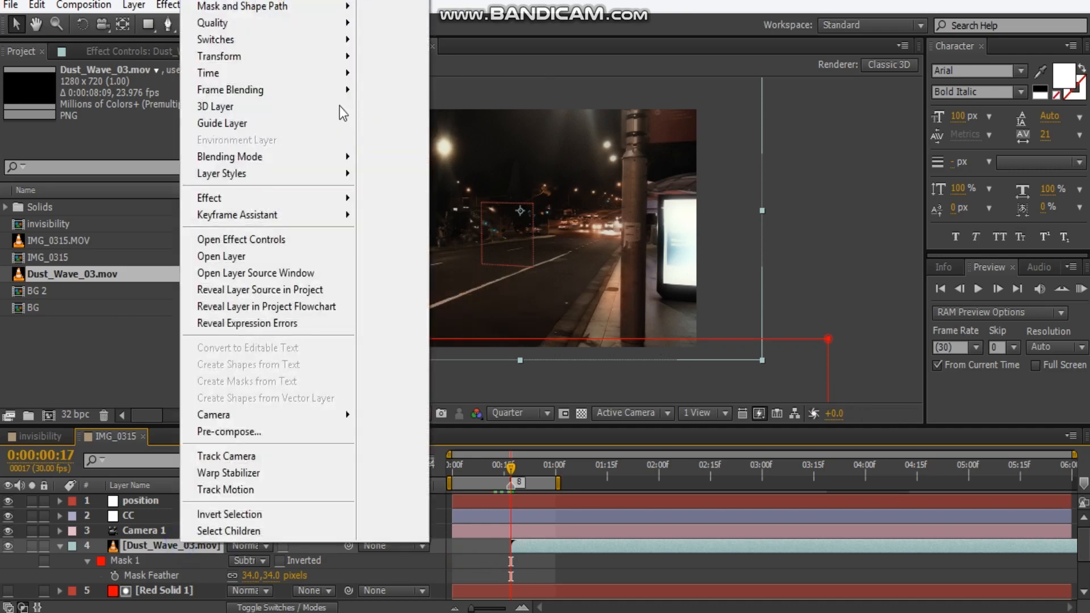
{"action": "left_click", "coordinate": [287, 58]}
{"action": "left_click", "coordinate": [465, 111]}
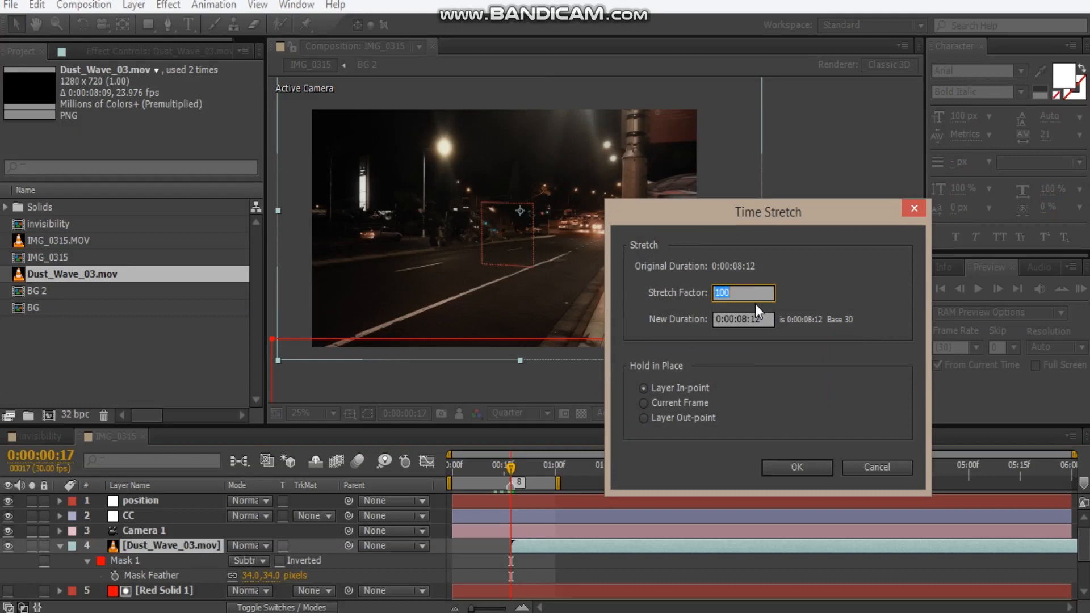
{"action": "type", "text": "20"}
{"action": "key", "text": "Return"}
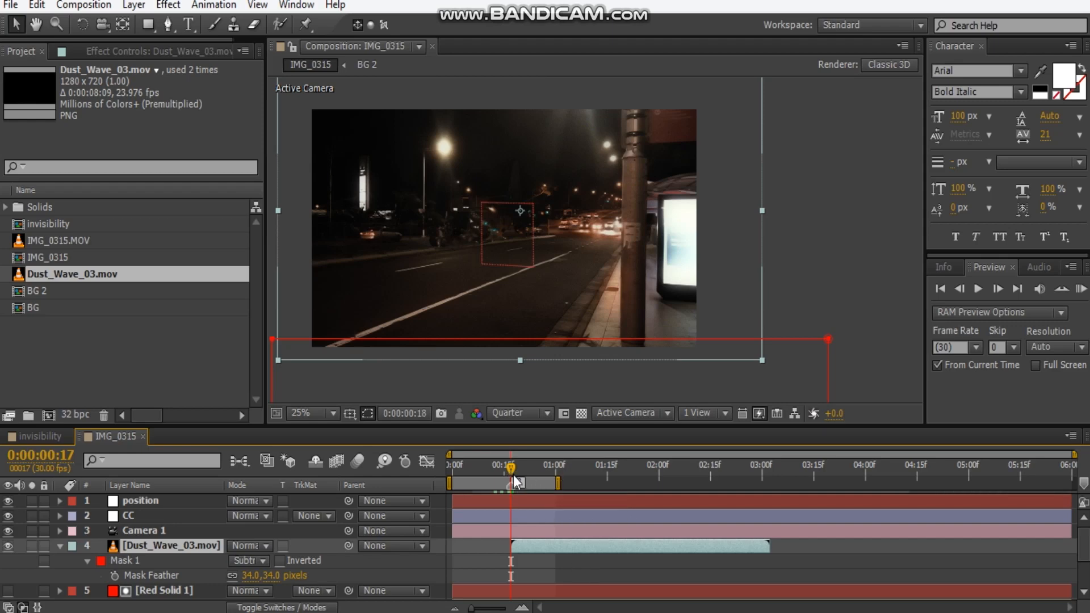
- Slide the dust layer about six frames earlier, with its in-point at 0:00:00:14, and check the timing through 0:00:00:19
{"action": "left_click_drag", "start_coordinate": [514, 477], "coordinate": [518, 477]}
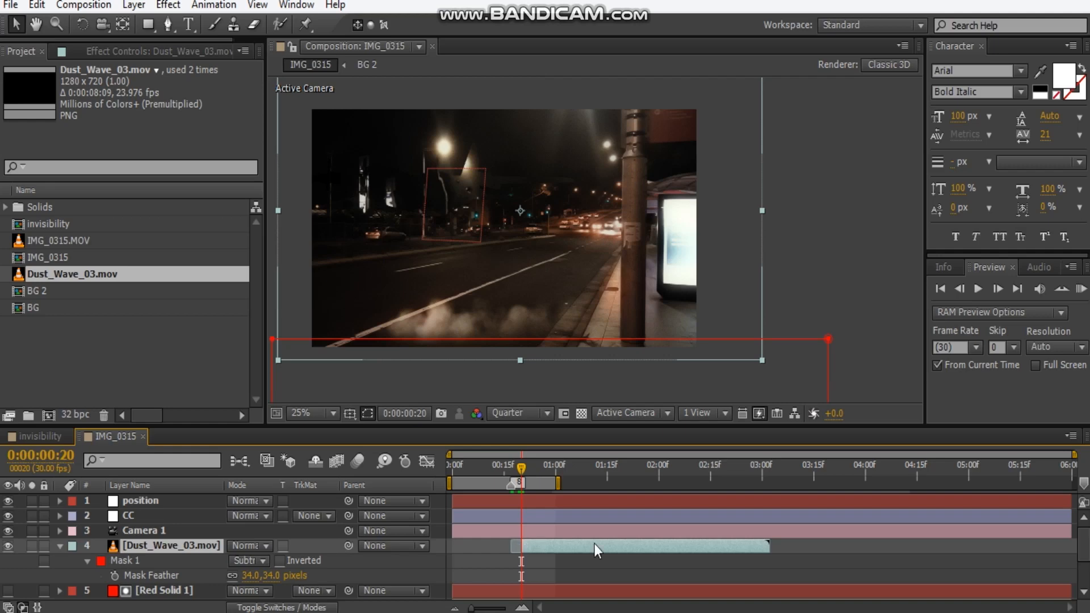
{"action": "left_click_drag", "start_coordinate": [595, 544], "coordinate": [574, 545]}
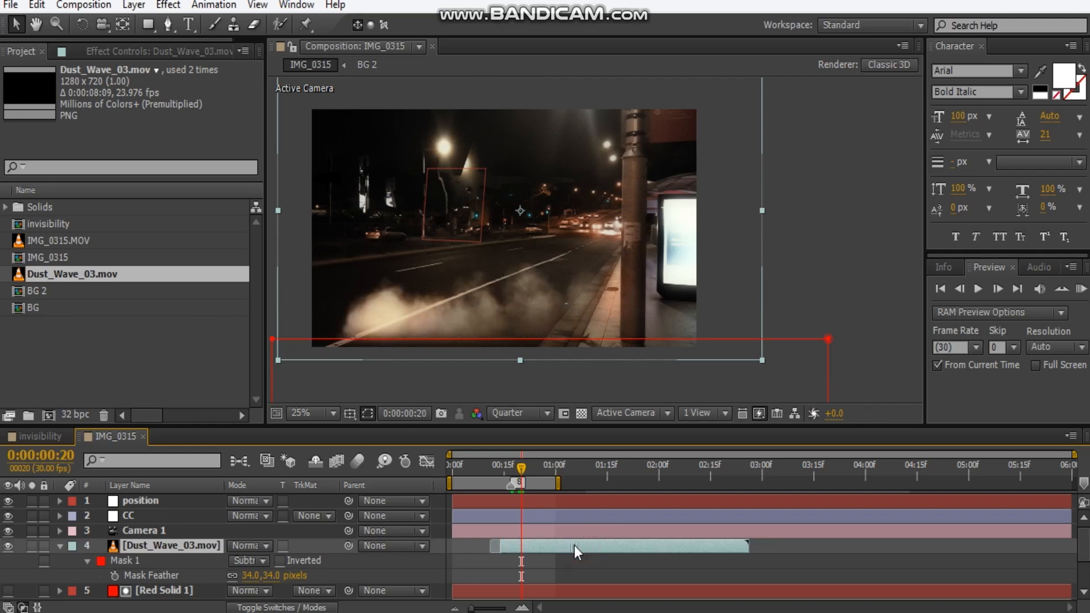
{"action": "left_click", "coordinate": [508, 473]}
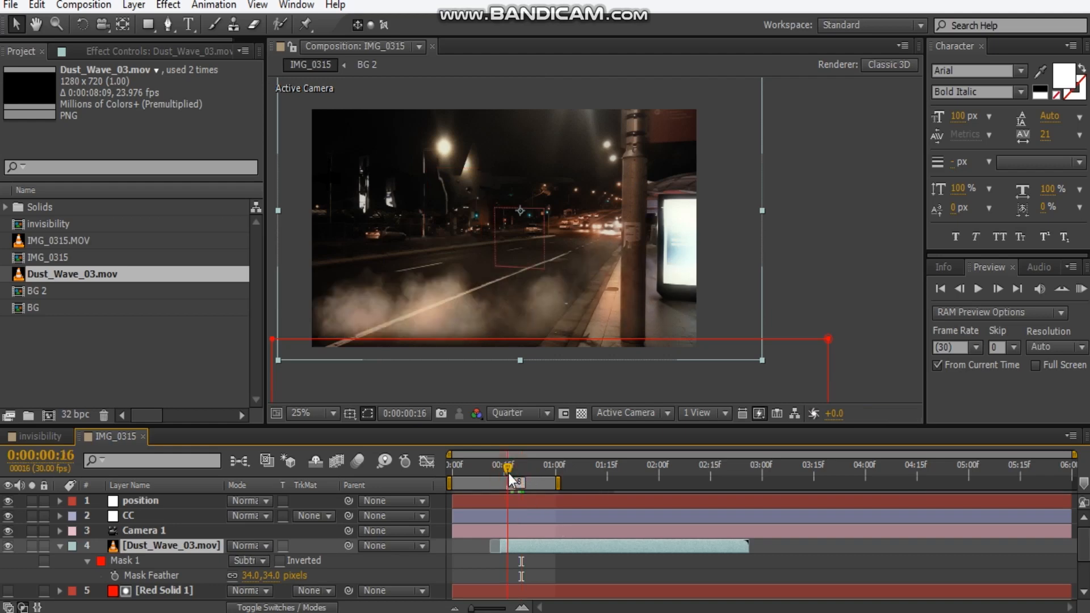
{"action": "left_click", "coordinate": [501, 472]}
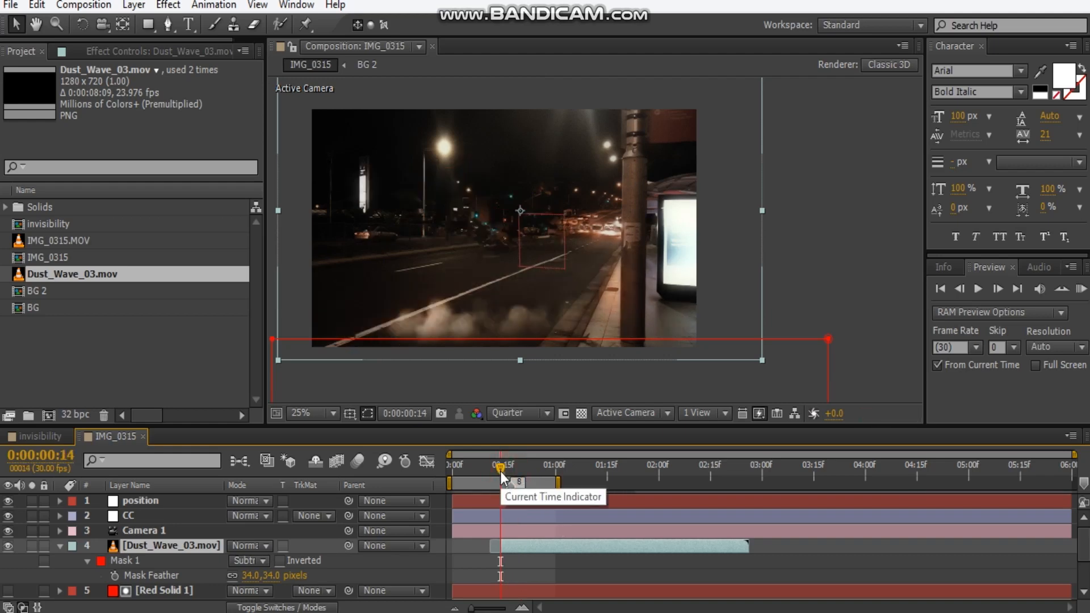
{"action": "key", "text": "Page_Down"}
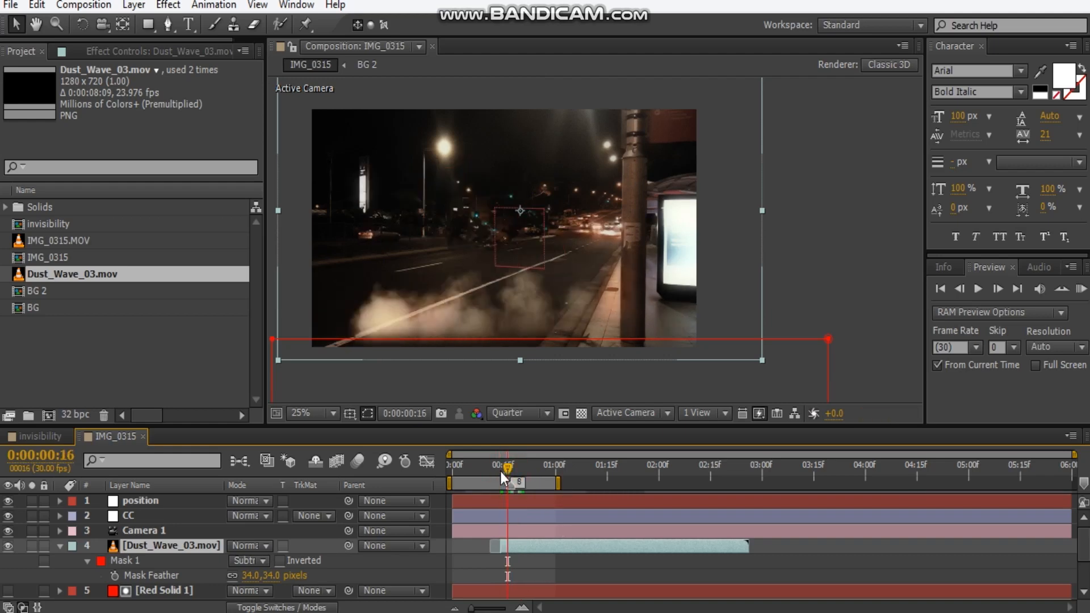
{"action": "key", "text": "Page_Down"}
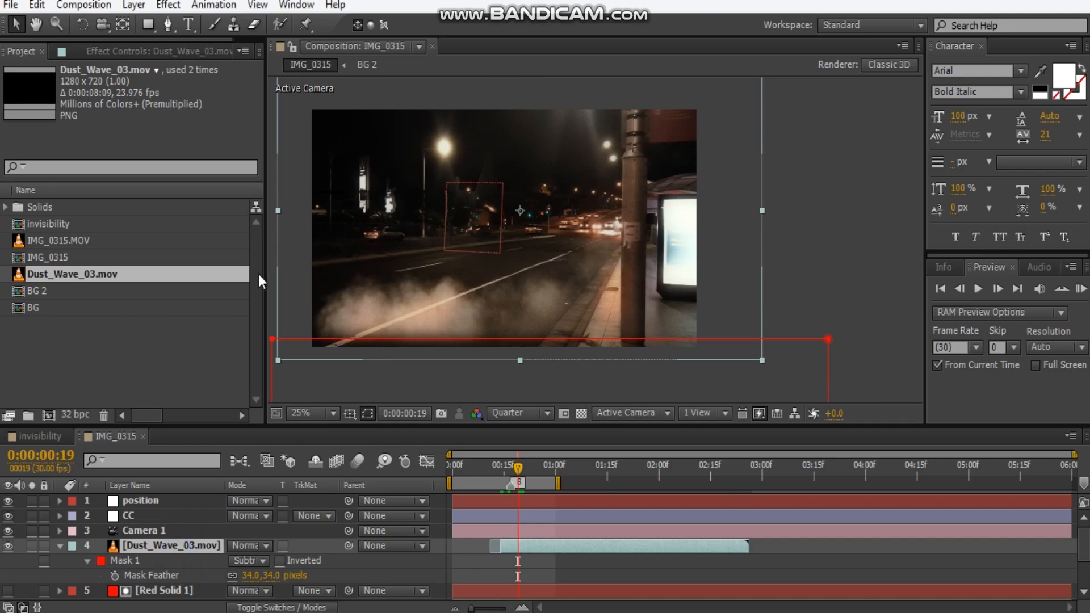
- Enable time remapping on the Dust_Wave_03.mov layer and move the current time to 0:00:00:21
{"action": "right_click", "coordinate": [181, 553]}
{"action": "mouse_move", "coordinate": [244, 53]}
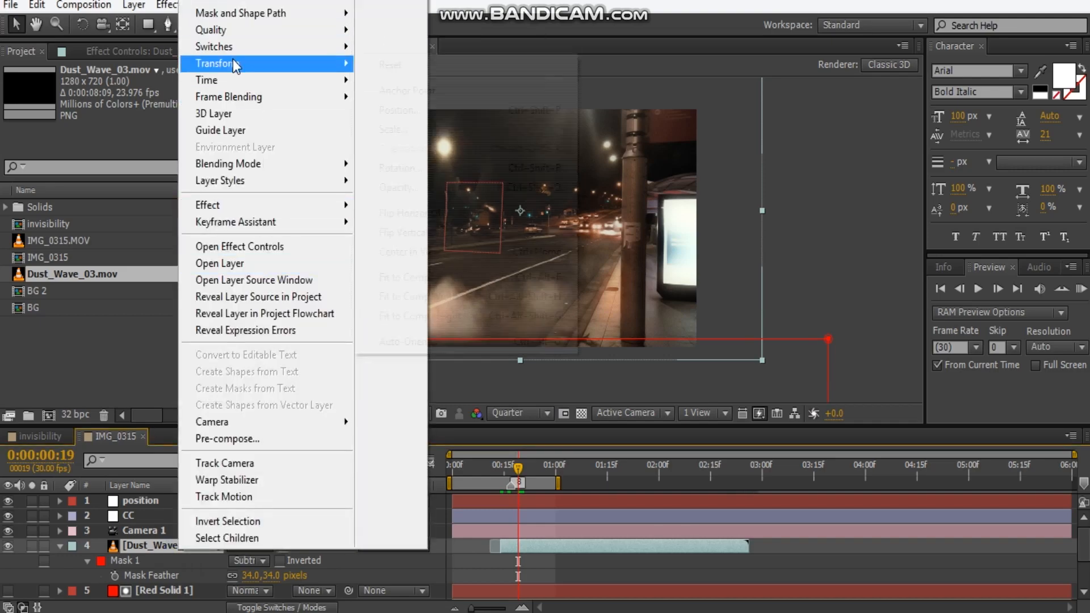
{"action": "left_click", "coordinate": [238, 79]}
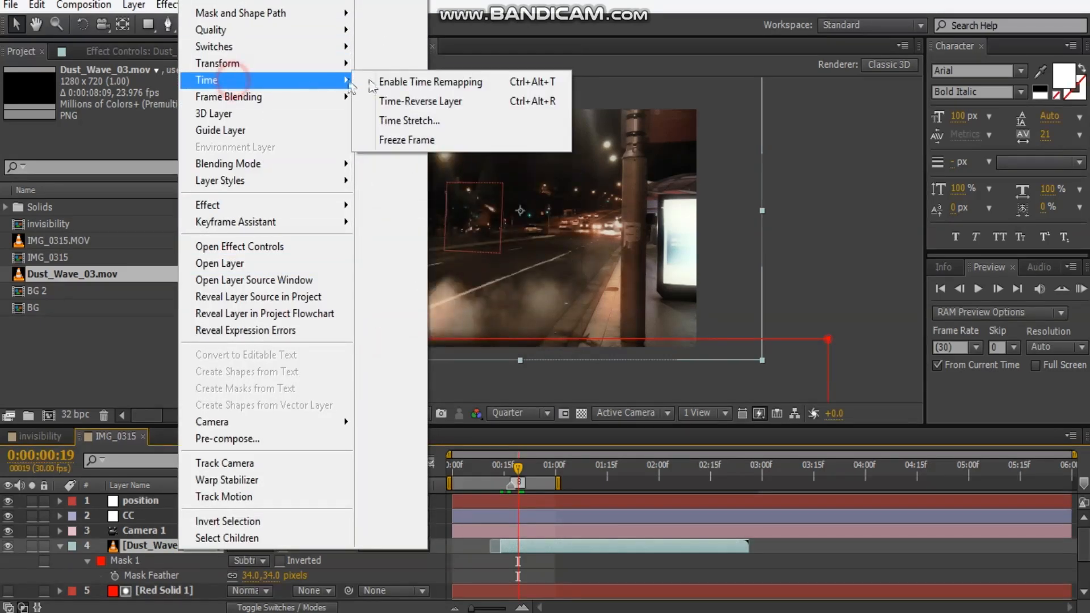
{"action": "left_click", "coordinate": [442, 84]}
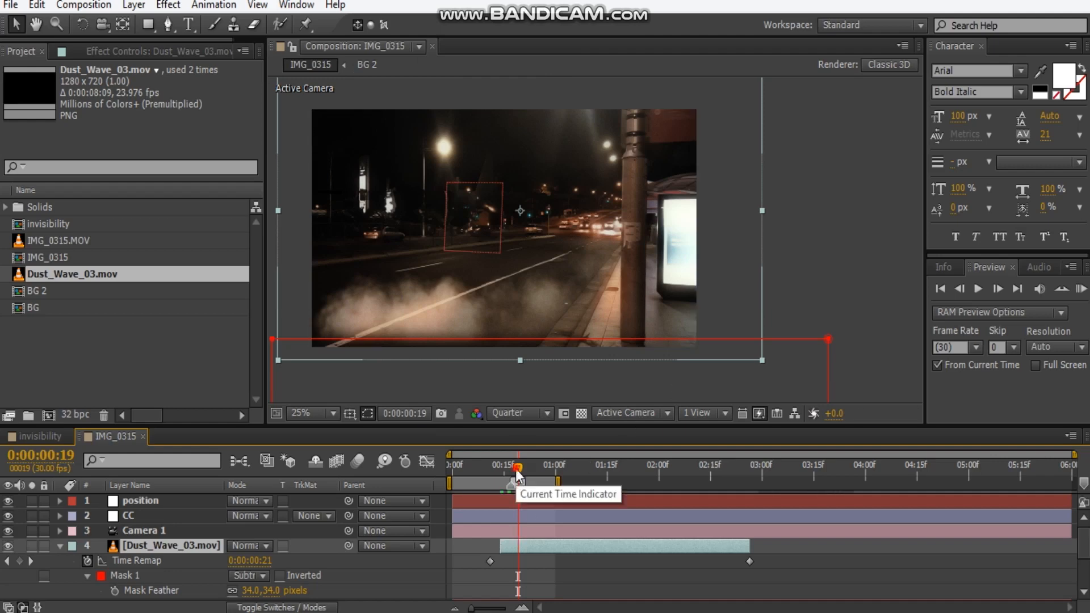
{"action": "left_click_drag", "start_coordinate": [518, 475], "coordinate": [525, 475]}
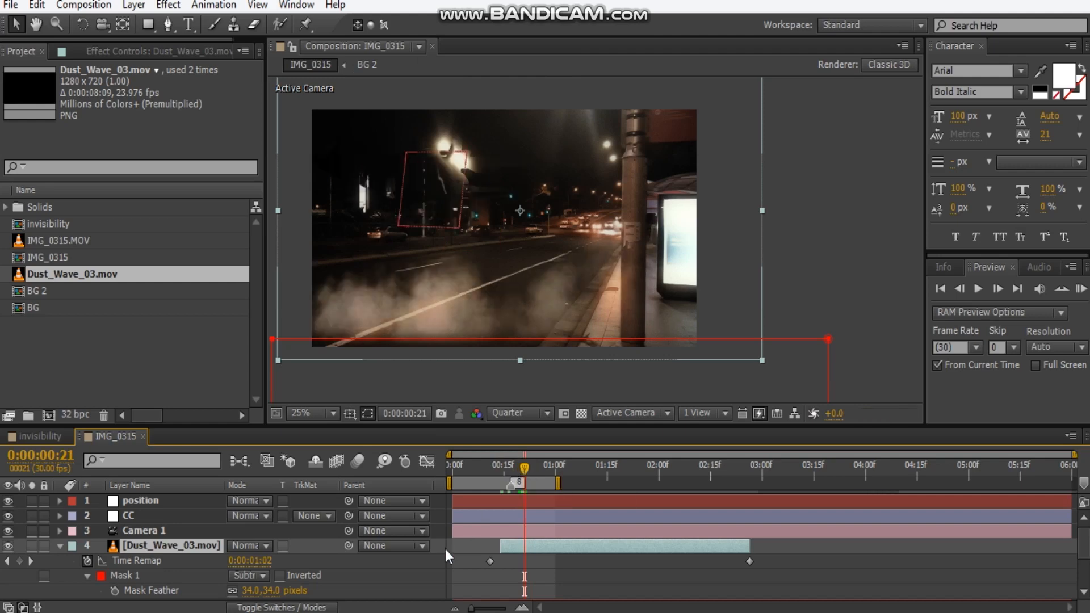
- Add a Time Remap keyframe at 0:00:00:21, and shift the keyframes to the layer's in-point, about 0:00:00:24 and about 0:00:05:07
{"action": "left_click", "coordinate": [19, 561]}
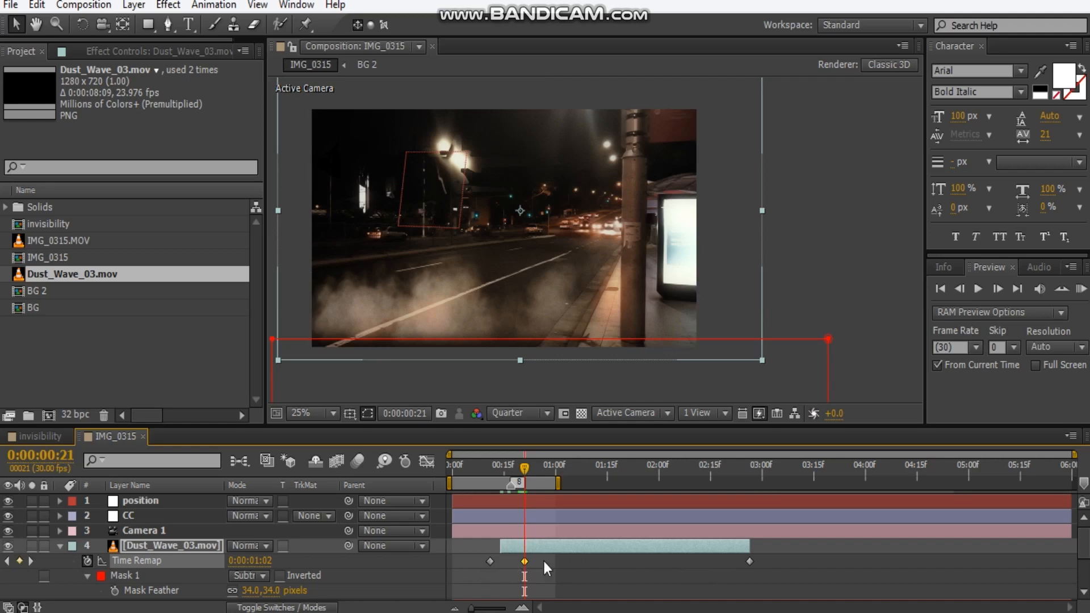
{"action": "left_click_drag", "start_coordinate": [750, 562], "coordinate": [793, 562]}
{"action": "left_click_drag", "start_coordinate": [955, 557], "coordinate": [996, 563]}
{"action": "left_click_drag", "start_coordinate": [527, 466], "coordinate": [543, 469]}
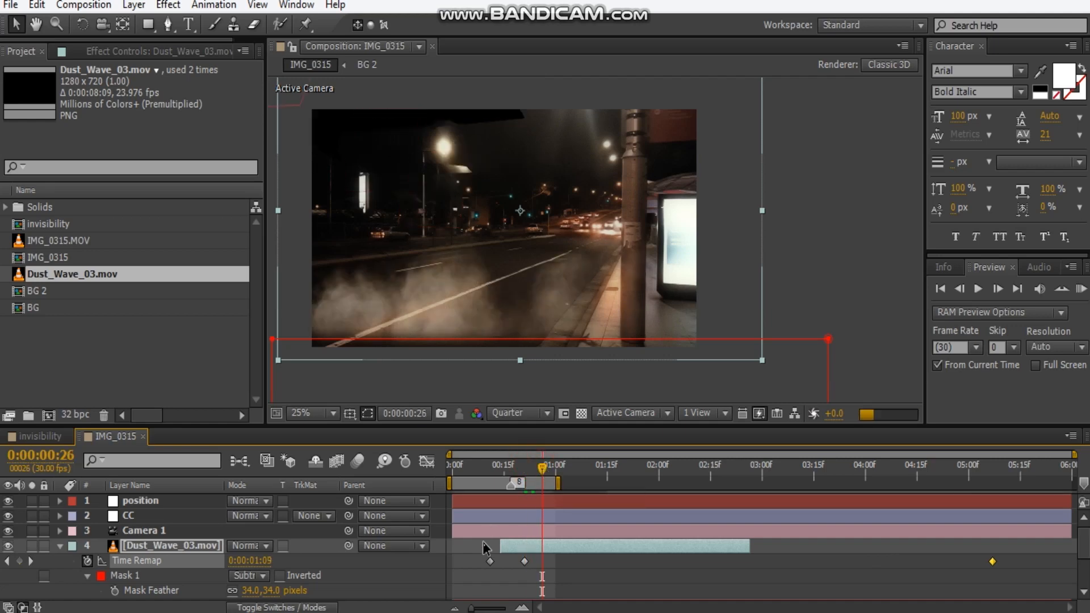
{"action": "left_click", "coordinate": [491, 561]}
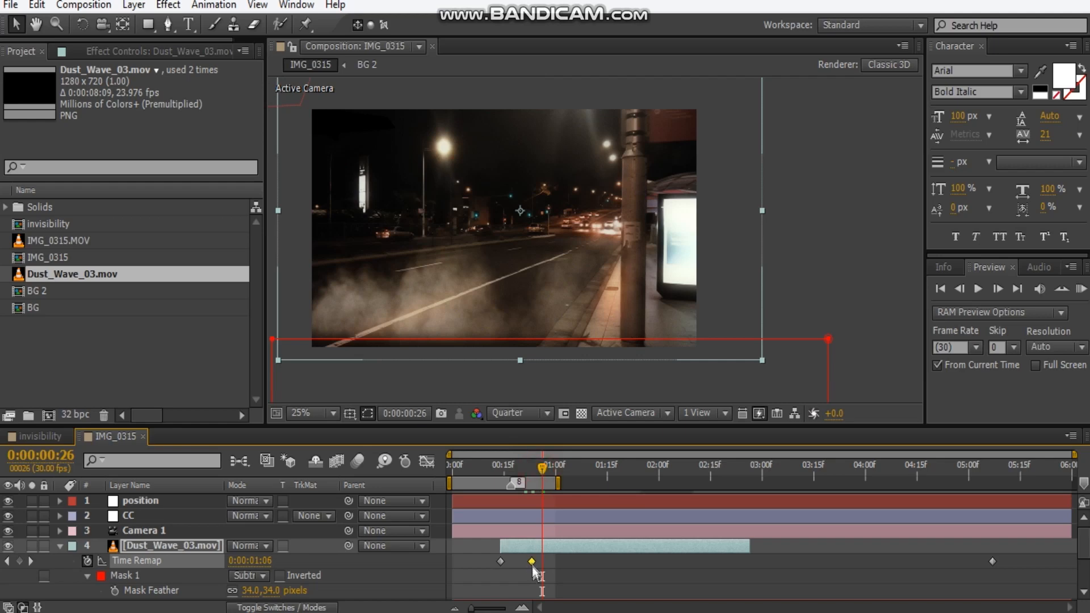
{"action": "left_click_drag", "start_coordinate": [537, 565], "coordinate": [540, 565]}
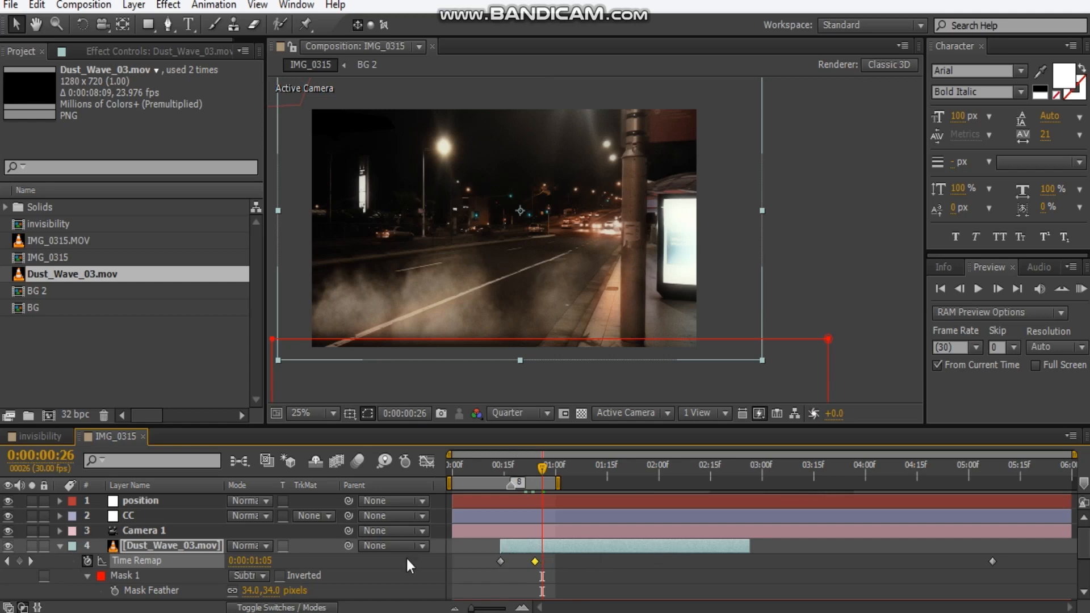
- Time-stretch the dust layer to a factor of 25, holding its in-point, and move its last Time Remap keyframe to about 0:00:04:05
{"action": "right_click", "coordinate": [163, 547]}
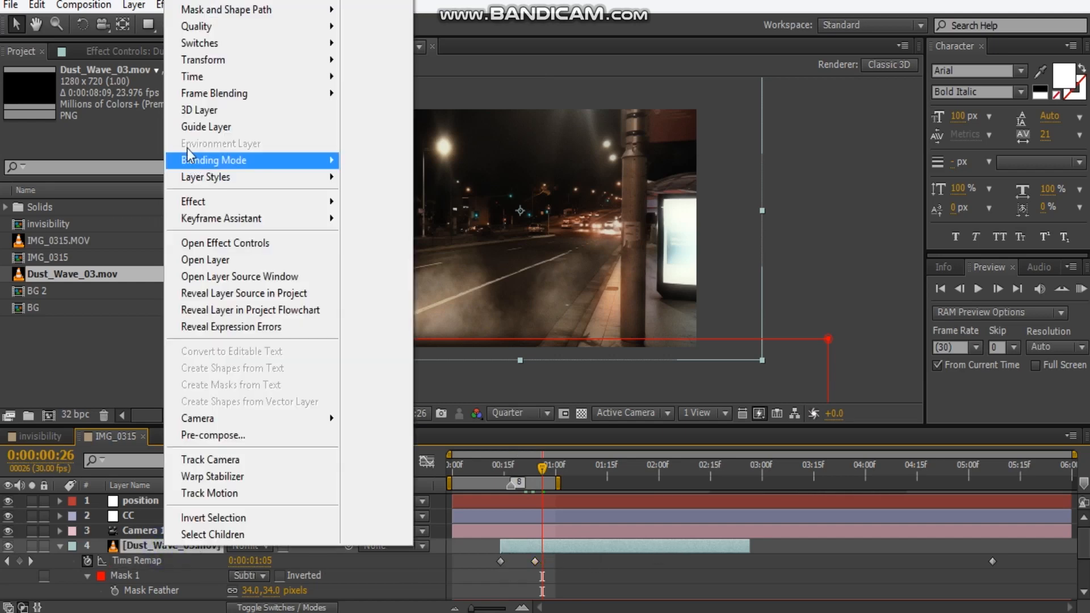
{"action": "mouse_move", "coordinate": [209, 78]}
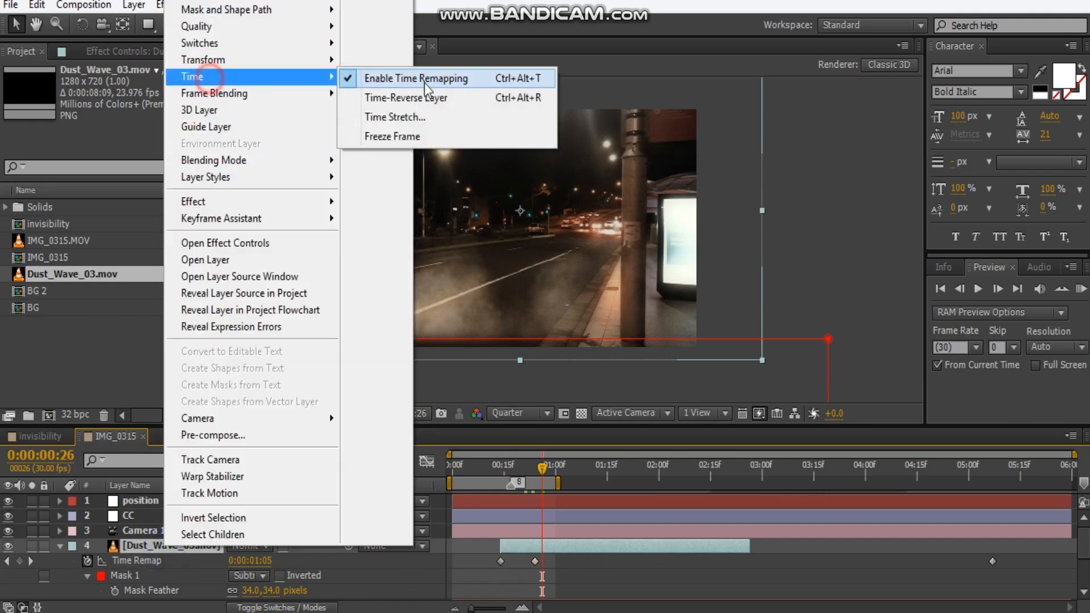
{"action": "left_click", "coordinate": [424, 117]}
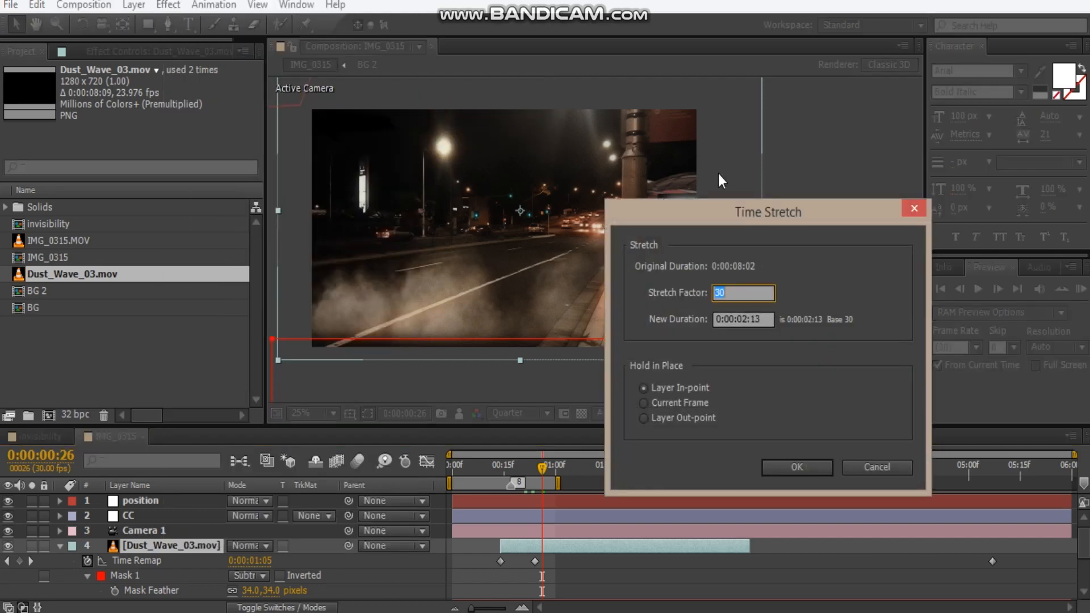
{"action": "type", "text": "25"}
{"action": "key", "text": "Return"}
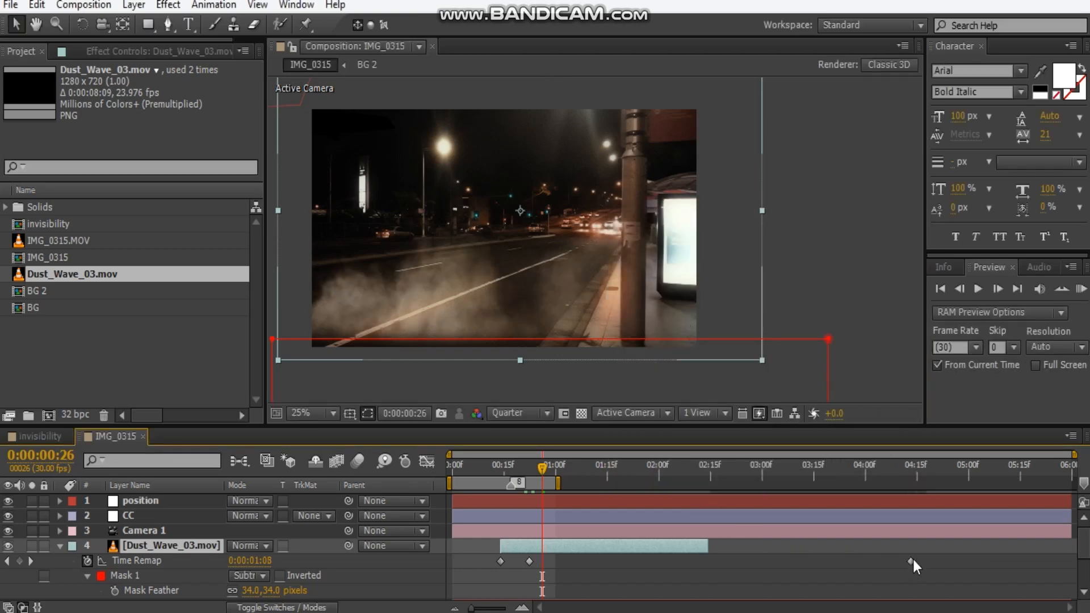
{"action": "left_click_drag", "start_coordinate": [910, 560], "coordinate": [882, 563]}
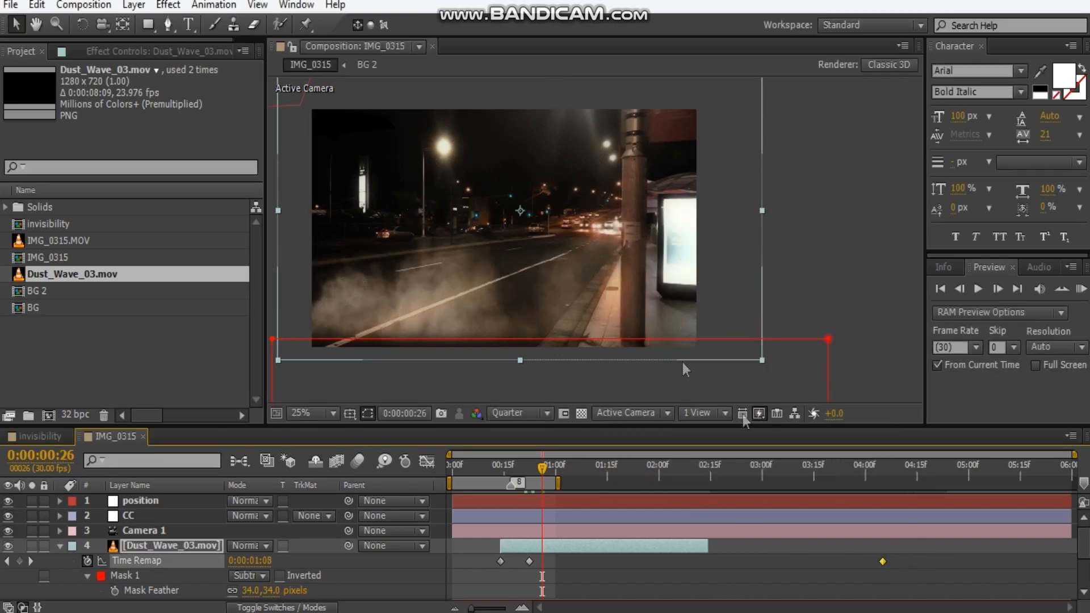
{"action": "left_click", "coordinate": [62, 548]}
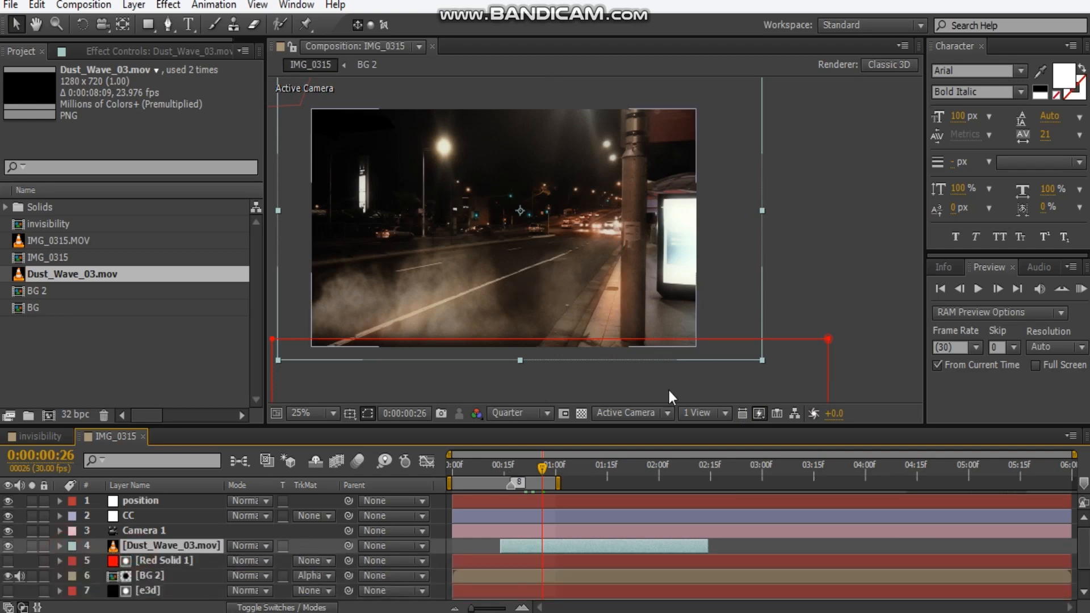
- Enlarge the dust layer beyond the frame and reposition it so the dust spreads across the road
{"action": "left_click_drag", "start_coordinate": [763, 360], "coordinate": [833, 406]}
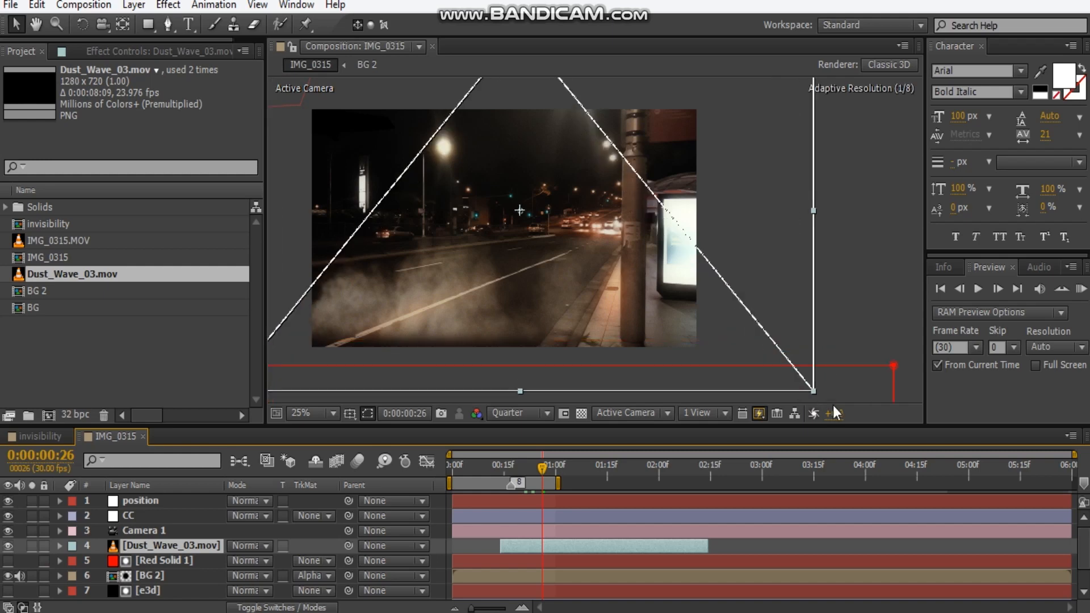
{"action": "left_click", "coordinate": [660, 328]}
{"action": "left_click_drag", "start_coordinate": [704, 324], "coordinate": [725, 303]}
{"action": "key", "text": "Caps_Lock"}
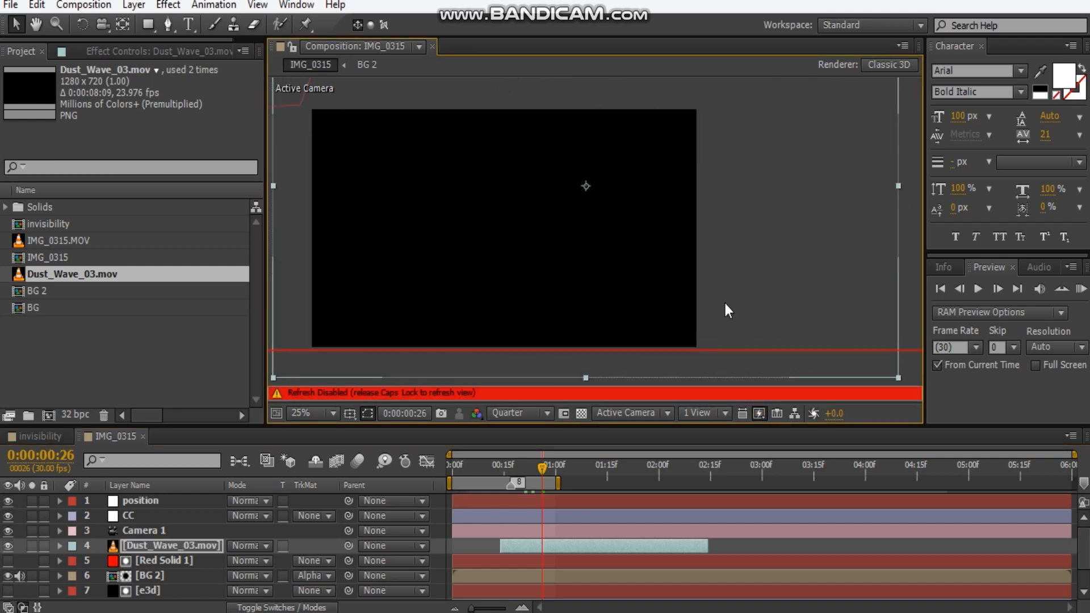
{"action": "key", "text": "Caps_Lock"}
{"action": "left_click_drag", "start_coordinate": [628, 312], "coordinate": [652, 303]}
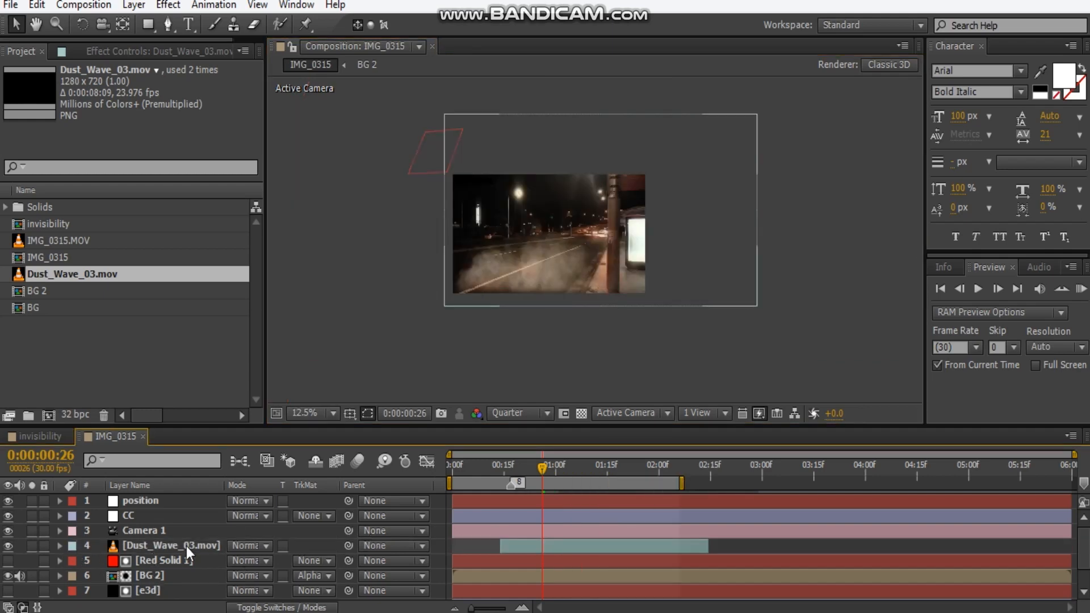
- Apply Curves to the dust layer and slightly raise the midpoint of its Alpha curve to make the dust denser
{"action": "left_click", "coordinate": [121, 52]}
{"action": "right_click", "coordinate": [121, 143]}
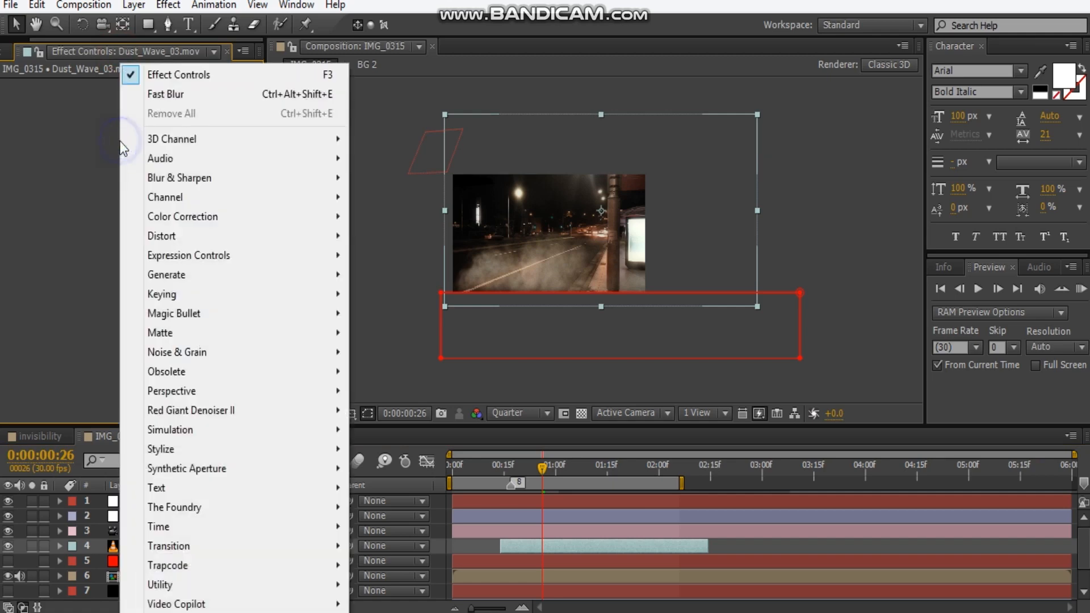
{"action": "mouse_move", "coordinate": [187, 216]}
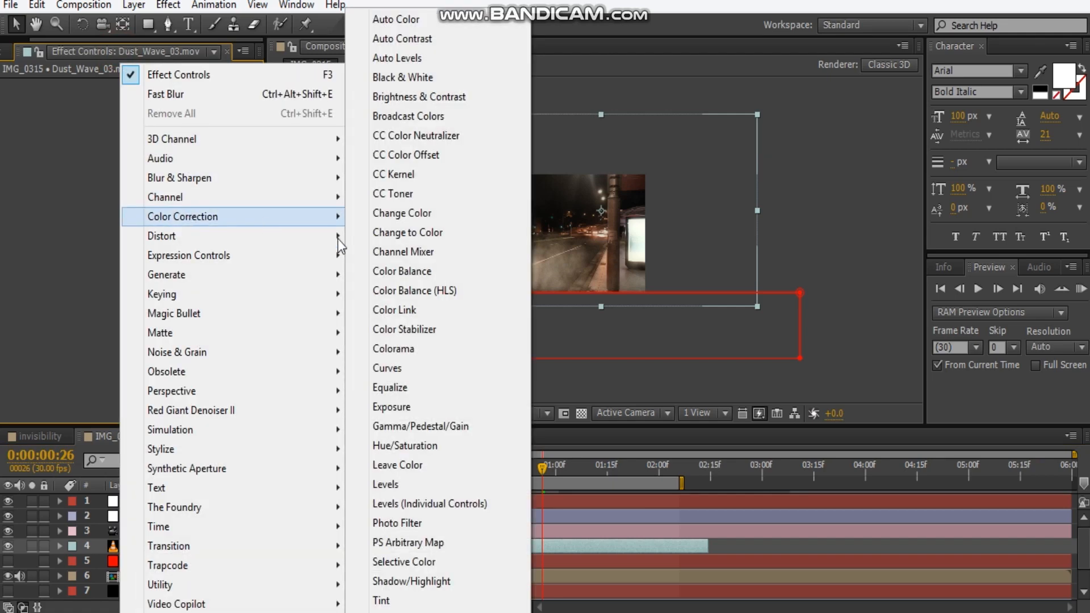
{"action": "left_click", "coordinate": [387, 369]}
{"action": "scroll", "coordinate": [551, 255], "scroll_direction": "up", "scroll_amount": 2}
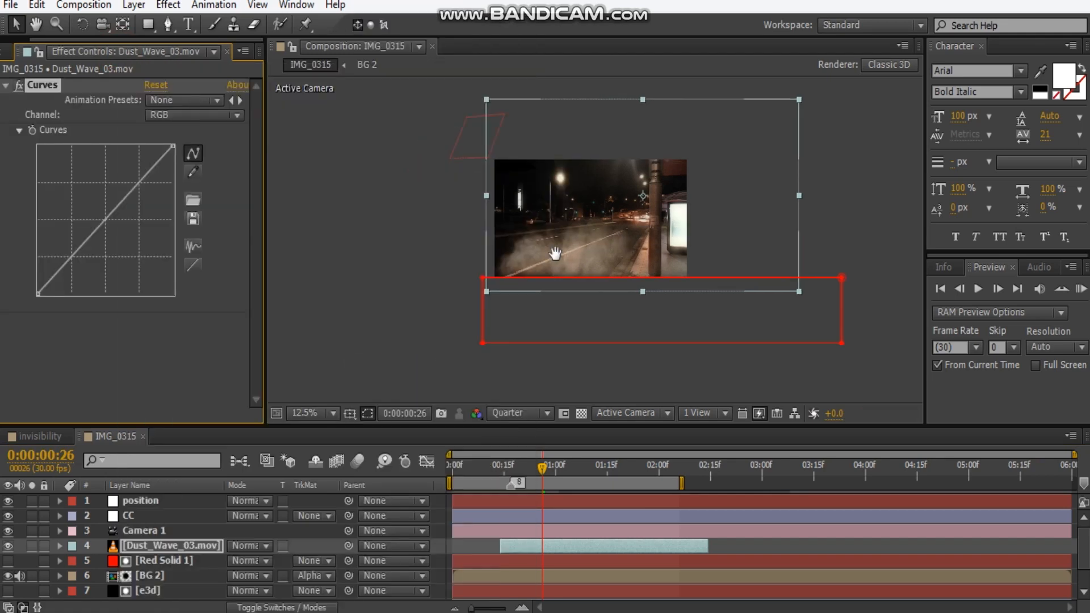
{"action": "left_click", "coordinate": [179, 114]}
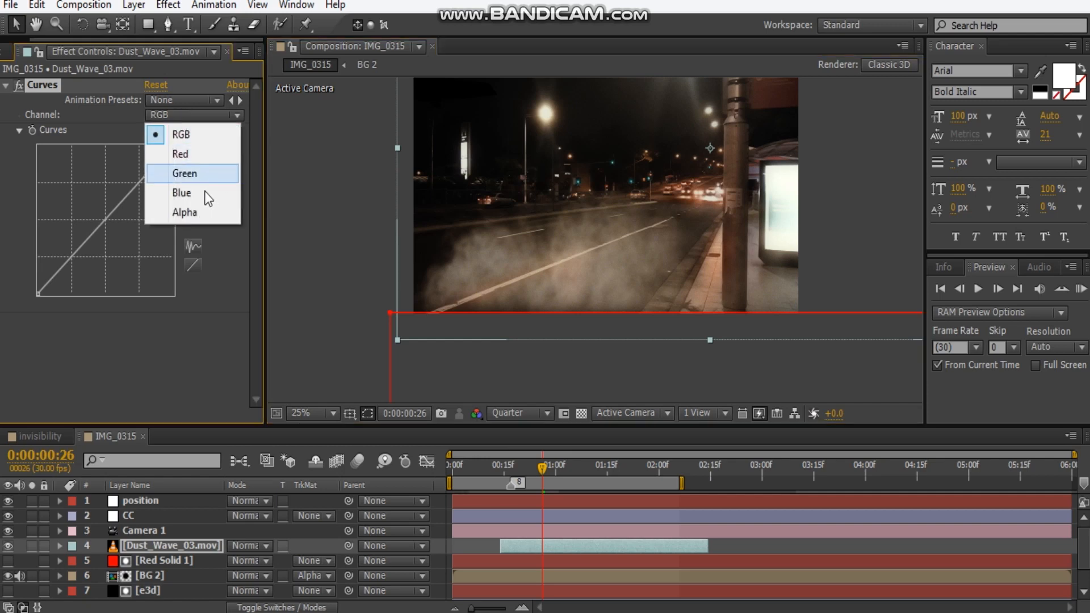
{"action": "left_click", "coordinate": [170, 211]}
{"action": "left_click_drag", "start_coordinate": [106, 225], "coordinate": [96, 221]}
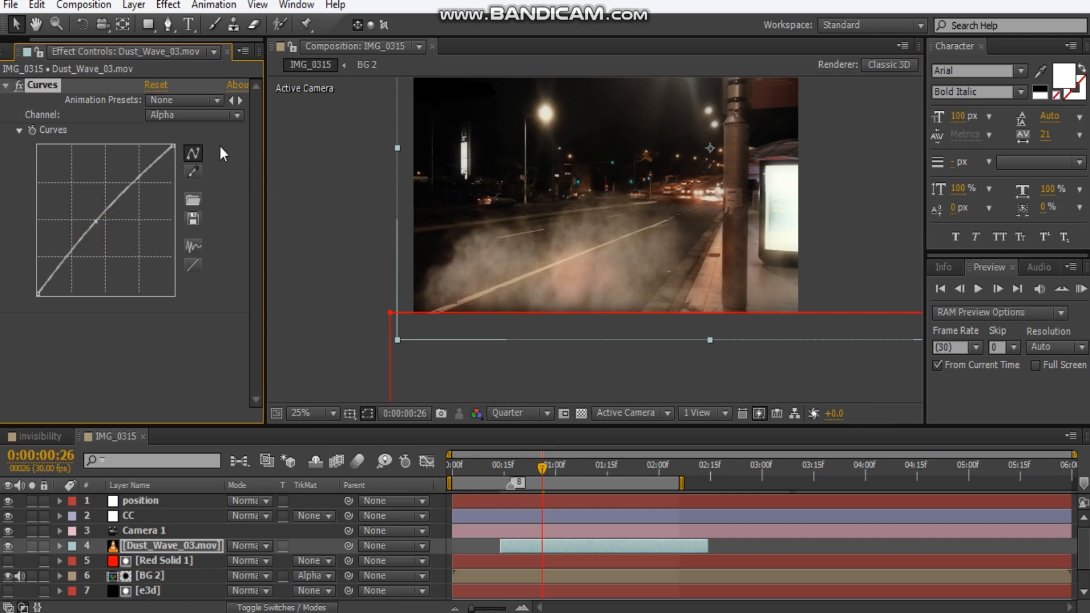
- Lower the midtones of the dust's RGB curve and bring its white point down slightly
{"action": "left_click", "coordinate": [202, 111]}
{"action": "left_click", "coordinate": [211, 134]}
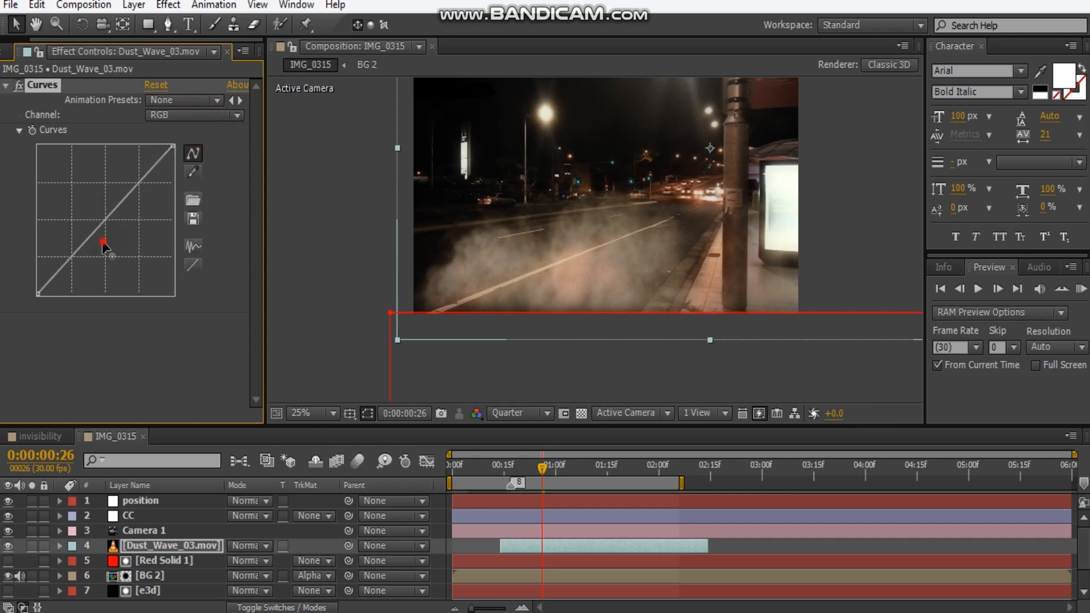
{"action": "left_click_drag", "start_coordinate": [107, 249], "coordinate": [96, 251]}
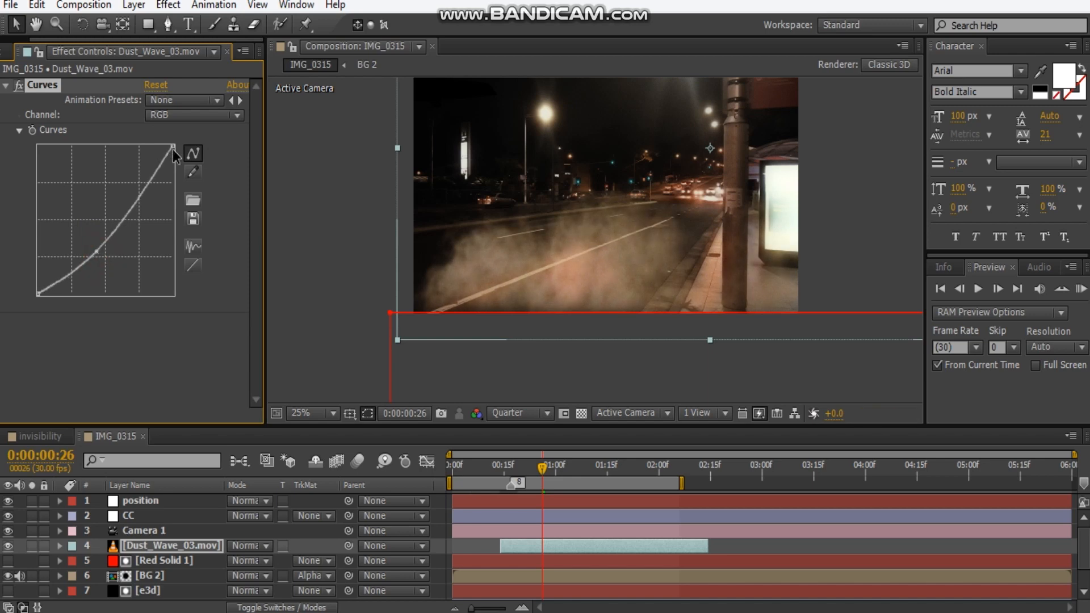
{"action": "left_click_drag", "start_coordinate": [173, 147], "coordinate": [176, 164]}
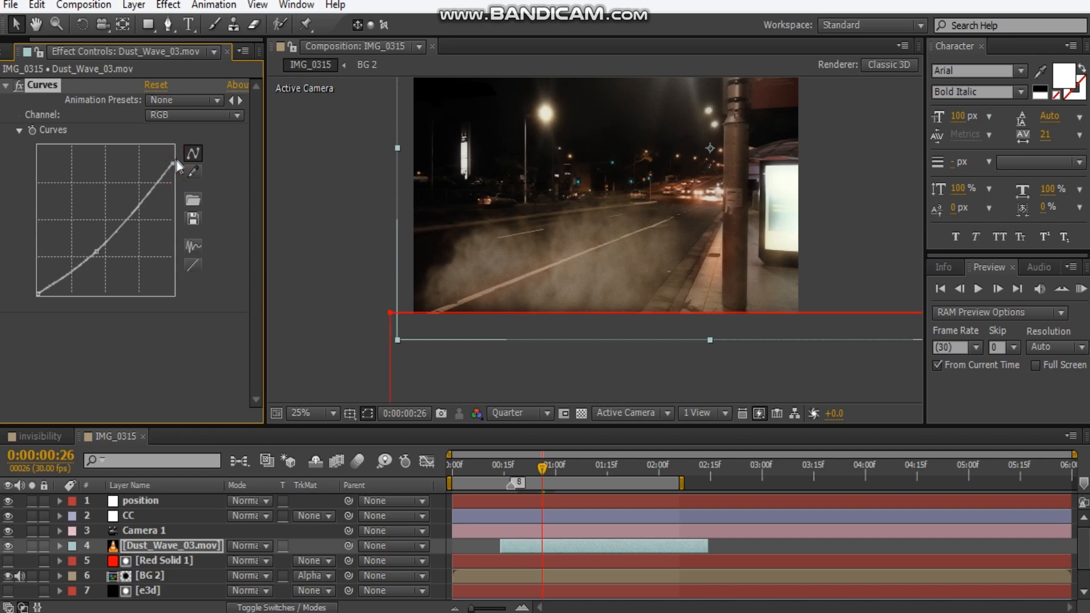
{"action": "left_click_drag", "start_coordinate": [171, 164], "coordinate": [174, 152]}
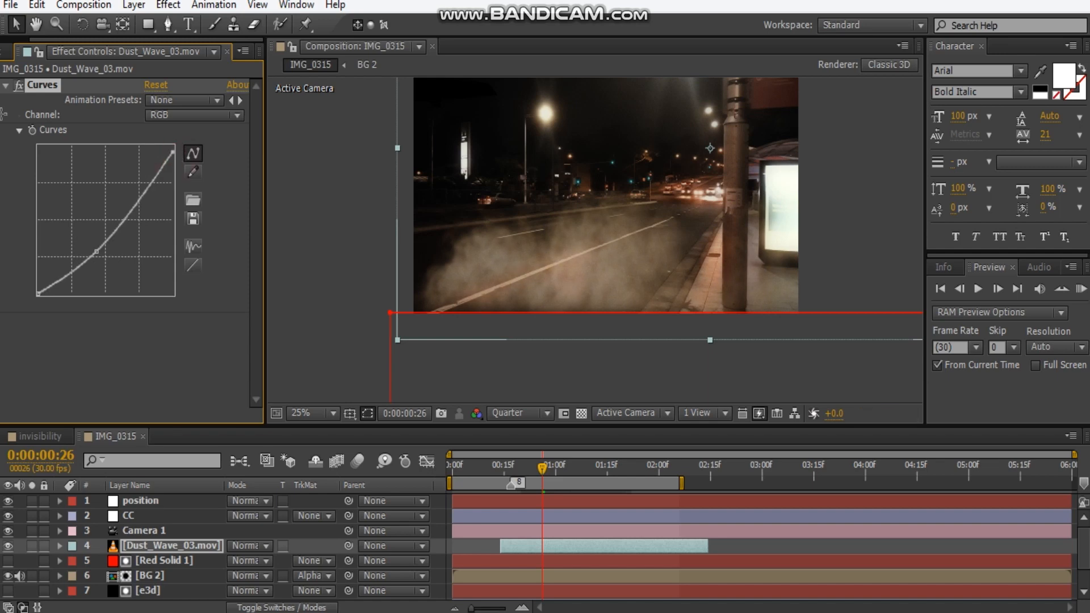
{"action": "left_click", "coordinate": [6, 86]}
- Apply Tint to the dust layer, place it above Curves, and set Amount to Tint to 35%
{"action": "right_click", "coordinate": [60, 155]}
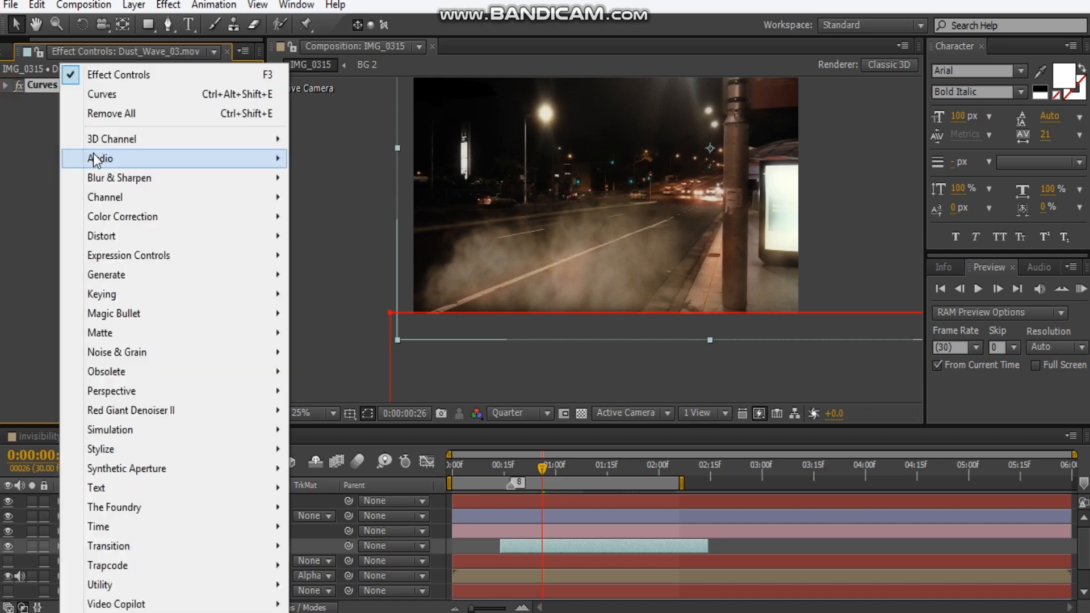
{"action": "left_click", "coordinate": [108, 197]}
{"action": "left_click", "coordinate": [113, 216]}
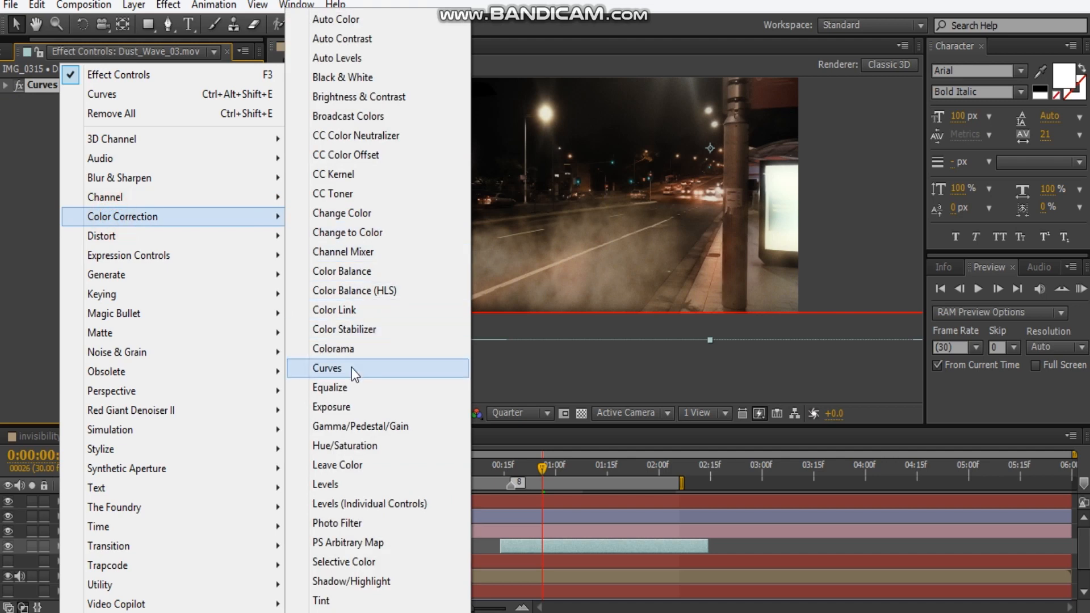
{"action": "left_click", "coordinate": [329, 598]}
{"action": "left_click_drag", "start_coordinate": [34, 100], "coordinate": [79, 79]}
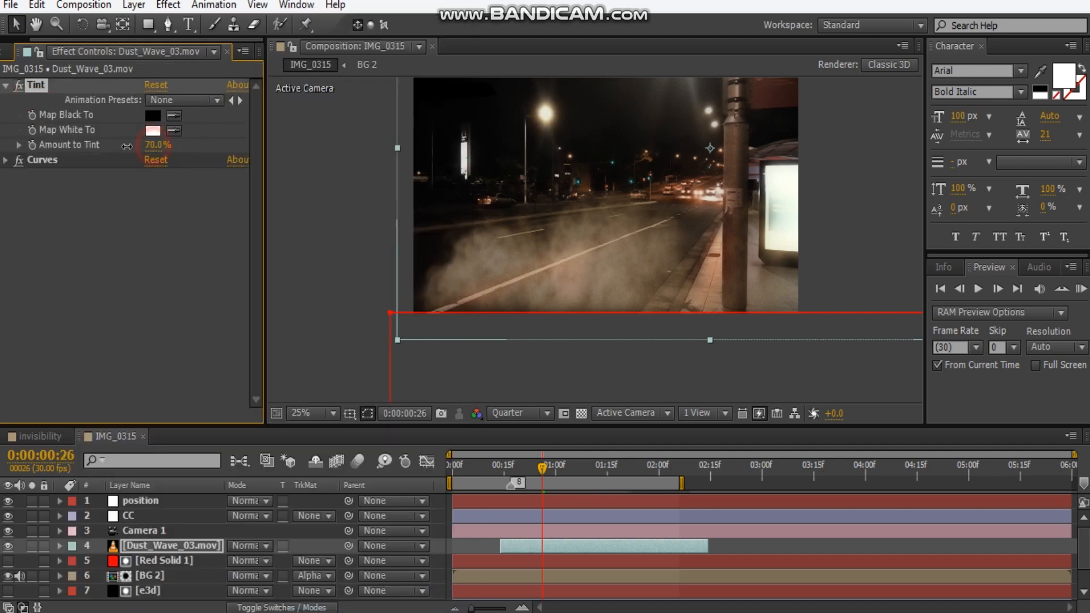
{"action": "left_click_drag", "start_coordinate": [157, 148], "coordinate": [137, 139]}
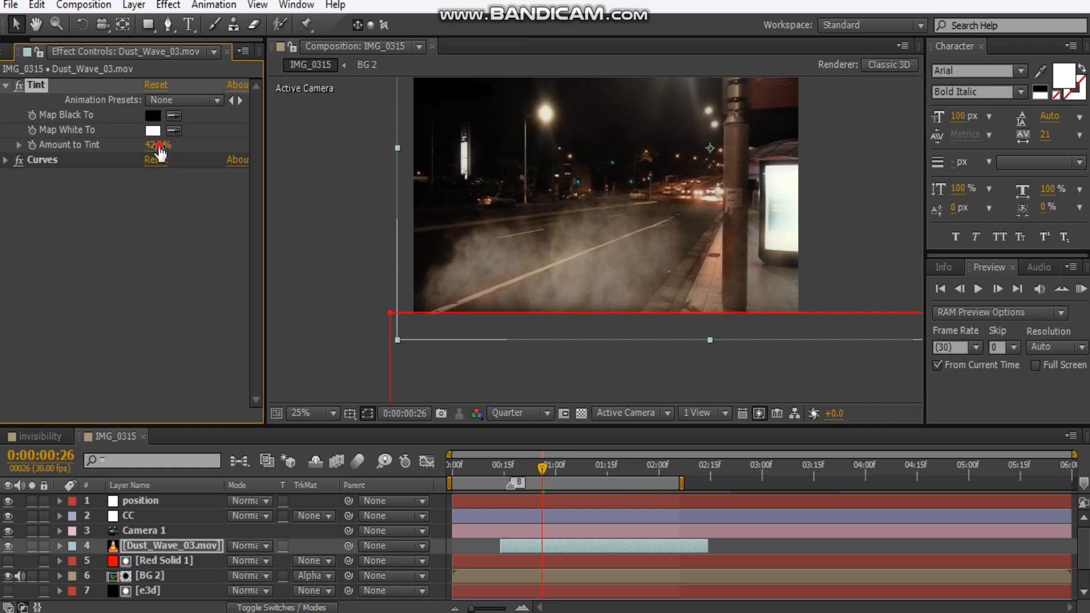
{"action": "left_click", "coordinate": [160, 147]}
{"action": "key", "text": "Return"}
{"action": "left_click", "coordinate": [316, 221]}
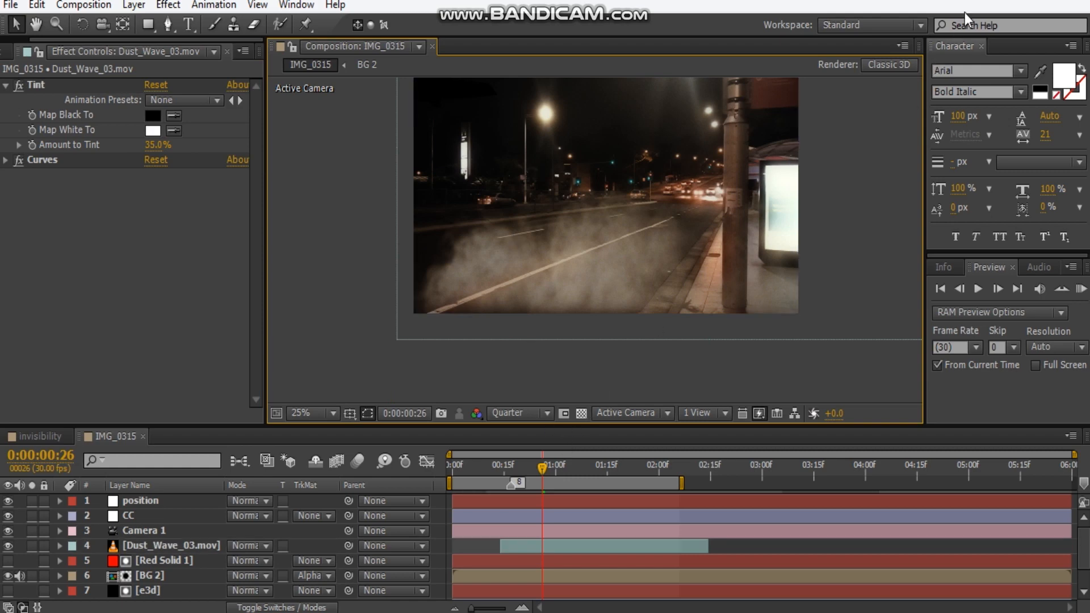
- Preview the dust from the start and, at 0:00:01:07, set the feather of the Red Solid 1 pole mask to 2 pixels
{"action": "key", "text": "Home"}
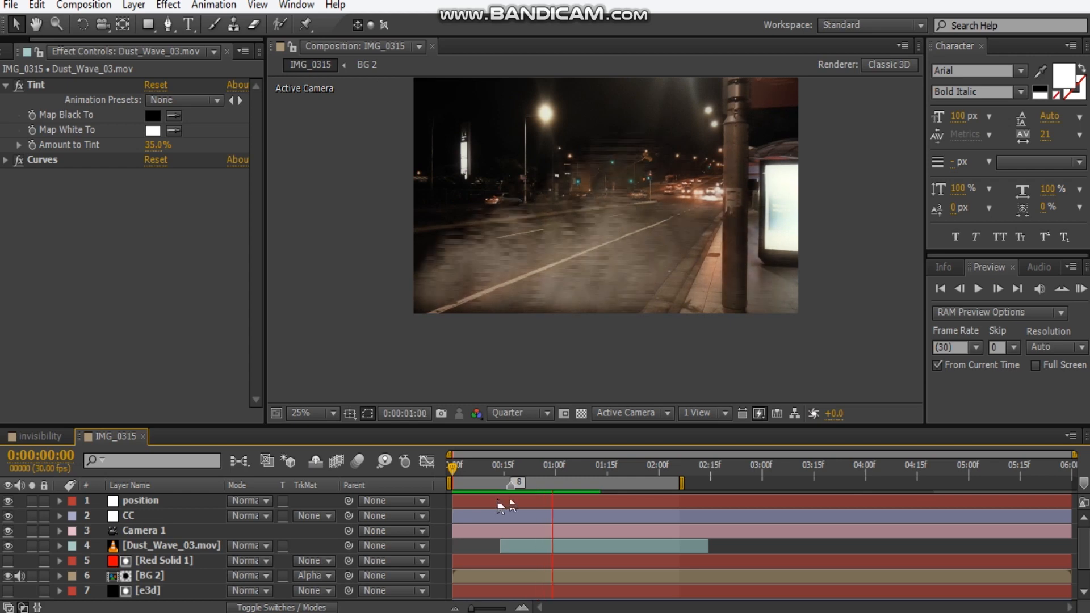
{"action": "left_click", "coordinate": [576, 469]}
{"action": "mouse_move", "coordinate": [584, 469]}
{"action": "left_mouse_down"}
{"action": "mouse_move", "coordinate": [597, 469]}
{"action": "mouse_move", "coordinate": [579, 469]}
{"action": "left_mouse_up"}
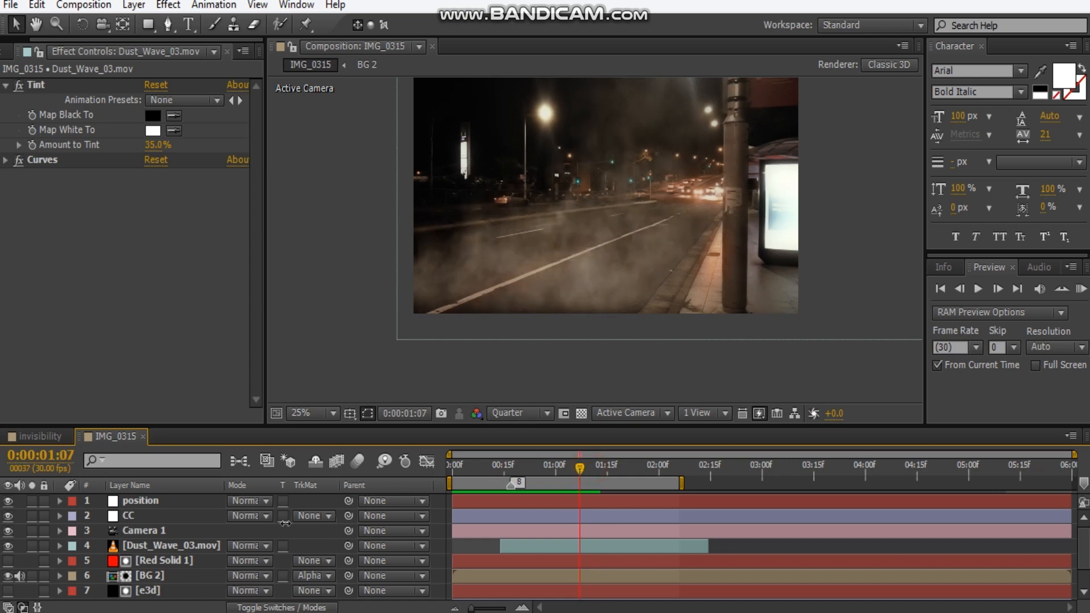
{"action": "left_click", "coordinate": [140, 562]}
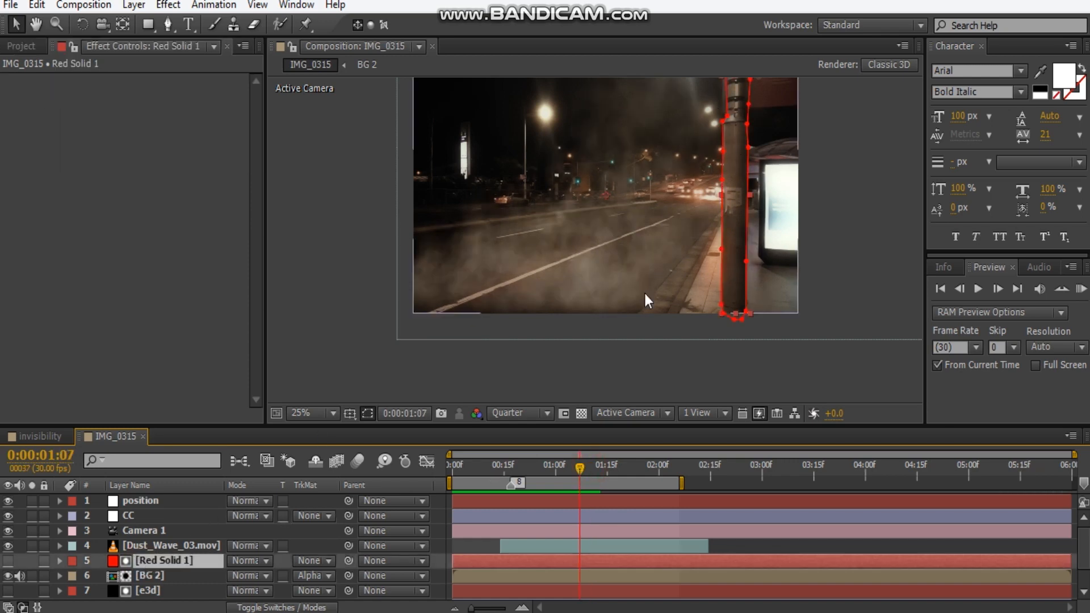
{"action": "key", "text": "t"}
{"action": "key", "text": "f"}
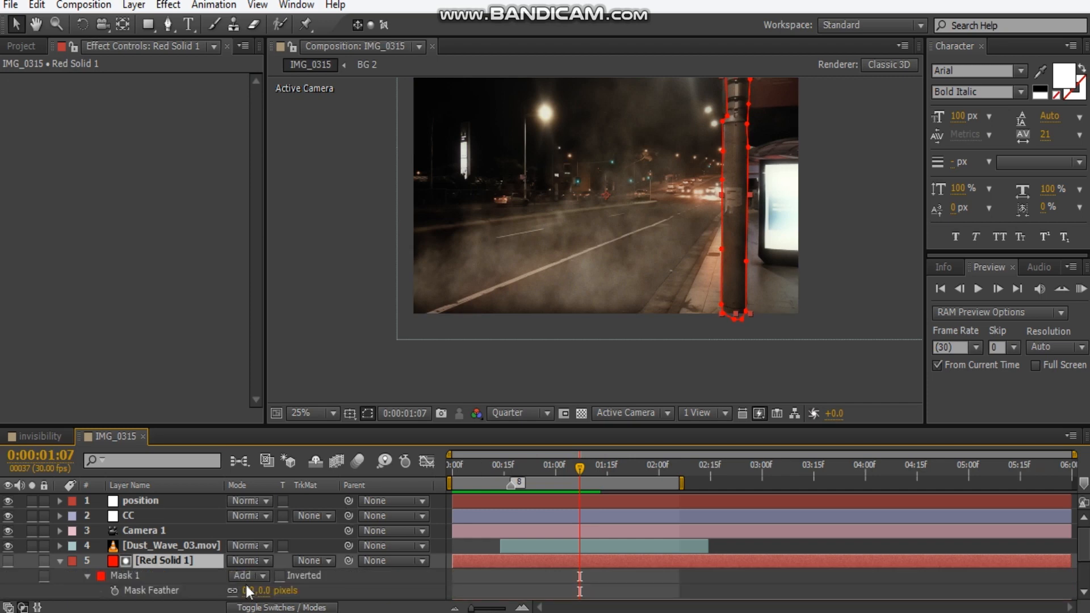
{"action": "left_click", "coordinate": [250, 591]}
{"action": "type", "text": "2"}
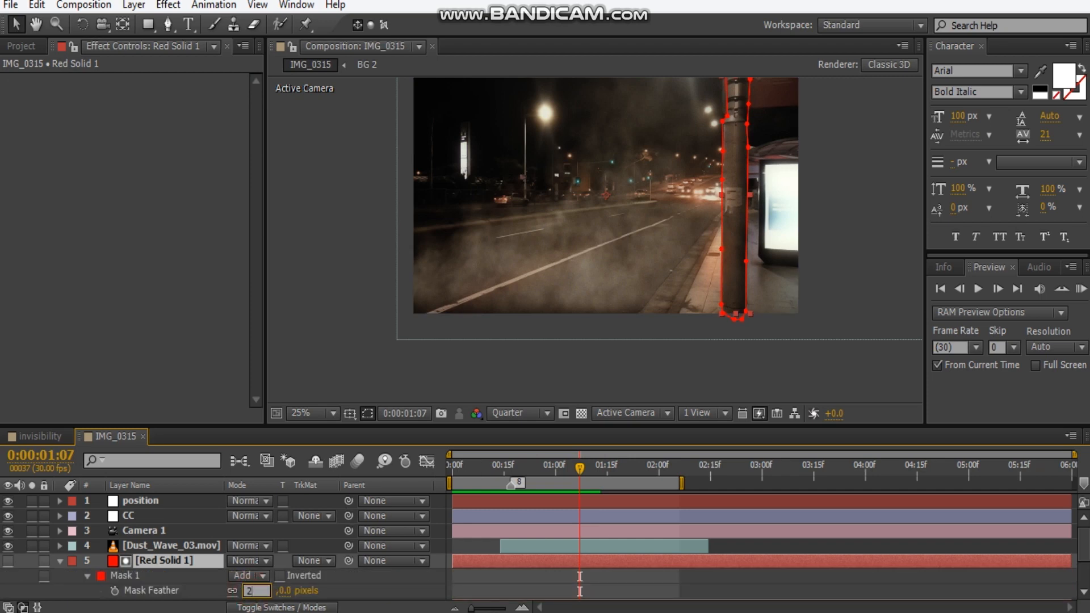
{"action": "key", "text": "Return"}
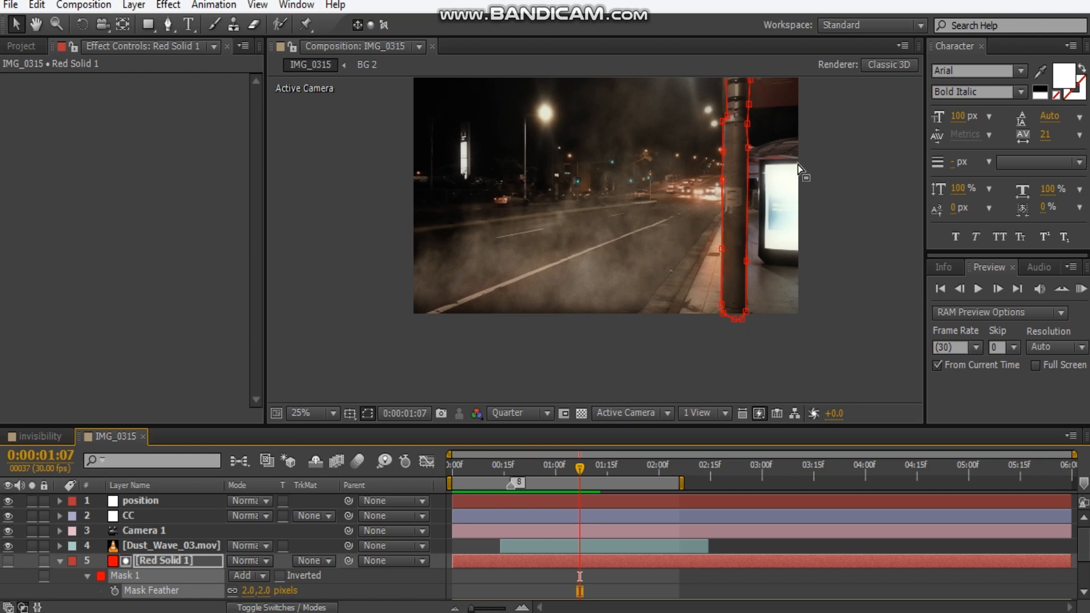
{"action": "left_click", "coordinate": [60, 562]}
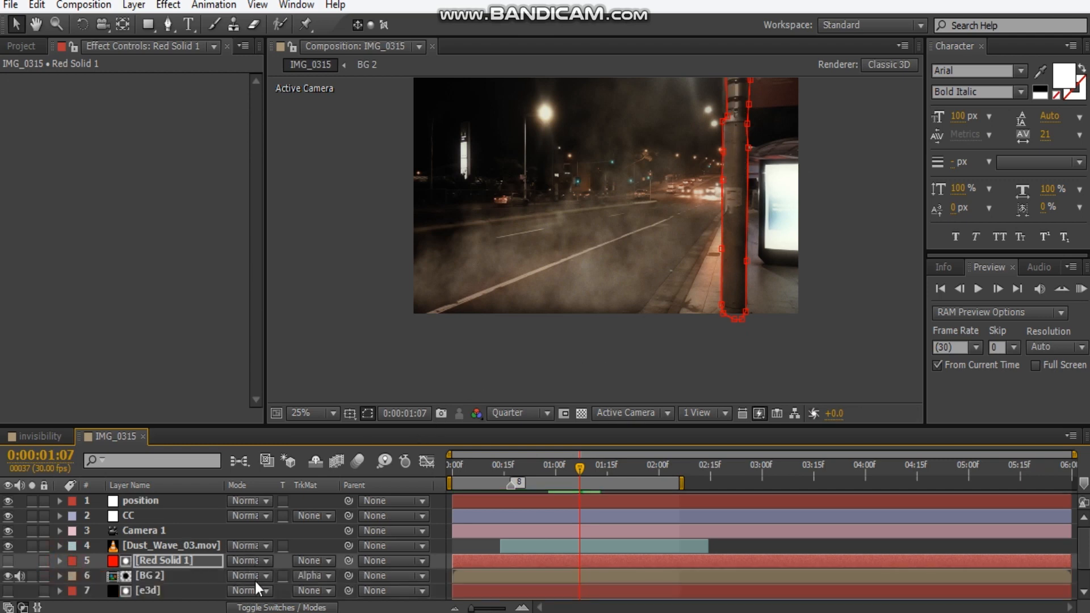
{"action": "scroll", "coordinate": [256, 581], "scroll_direction": "down", "scroll_amount": 2}
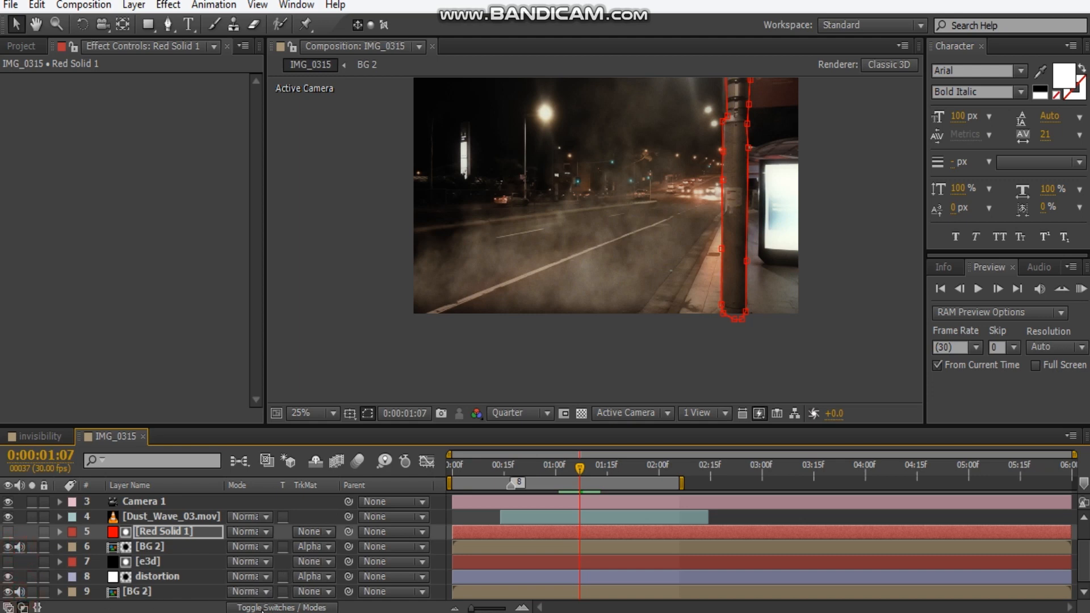
- Enable motion blur for the IMG_0315 composition and switch it on for all of its layers
{"action": "left_click", "coordinate": [281, 607]}
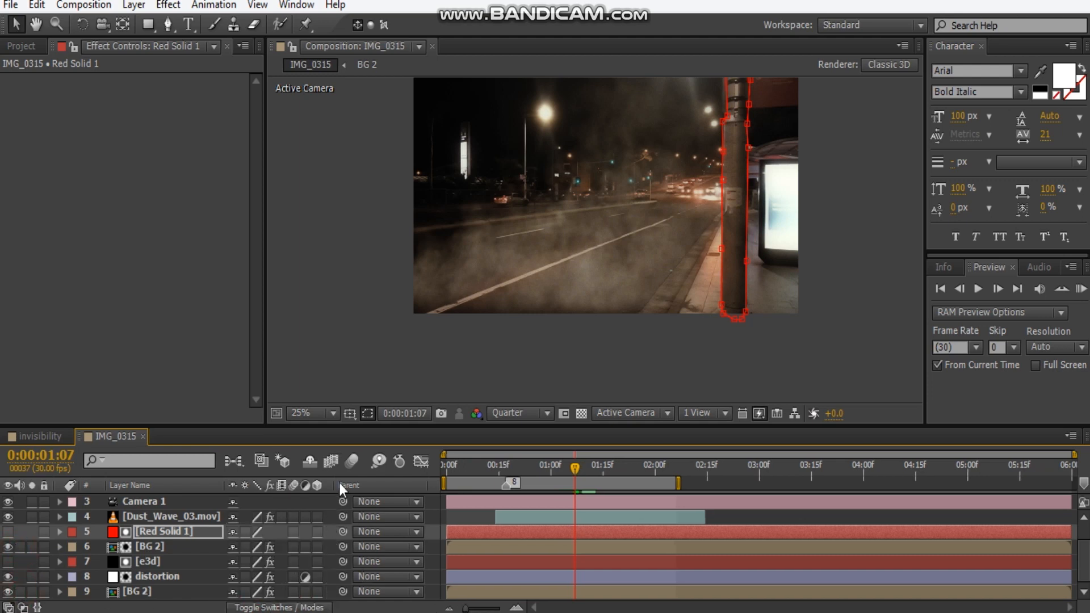
{"action": "left_click", "coordinate": [352, 462]}
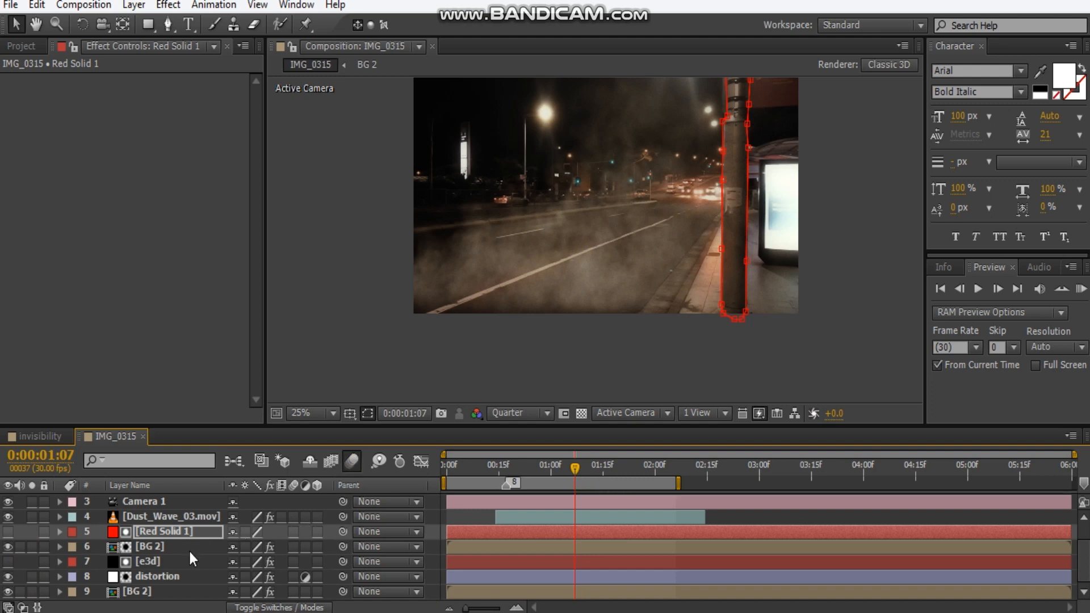
{"action": "key", "text": "ctrl+a"}
{"action": "left_click", "coordinate": [294, 517]}
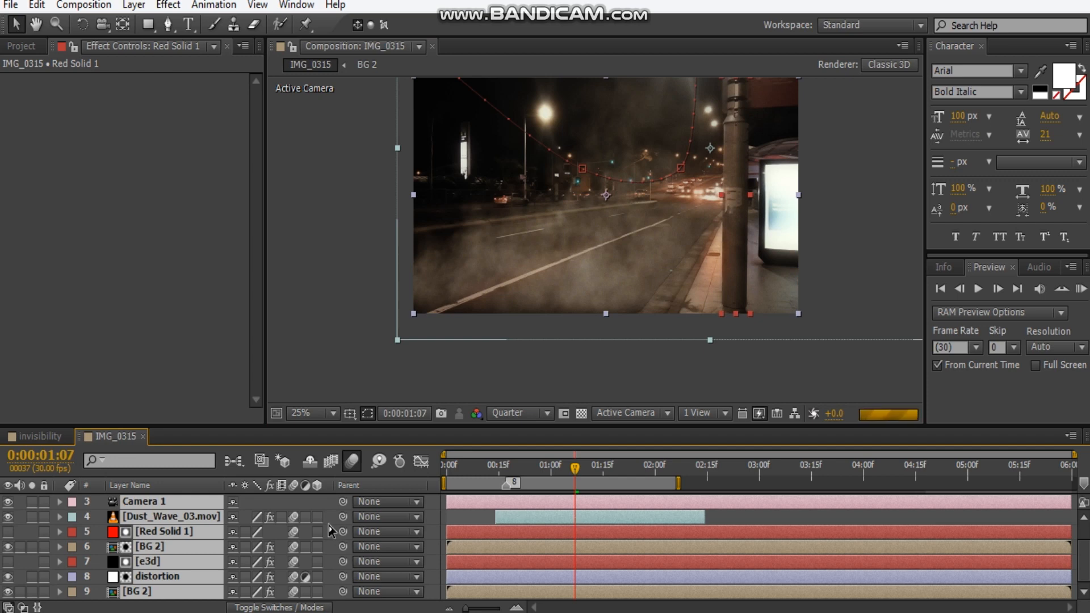
- Set the distortion layer's Displacement Map to 120 maximum horizontal and 106 maximum vertical displacement, and move the current time to 0:00:01:02
{"action": "left_click", "coordinate": [314, 414]}
{"action": "left_click", "coordinate": [357, 97]}
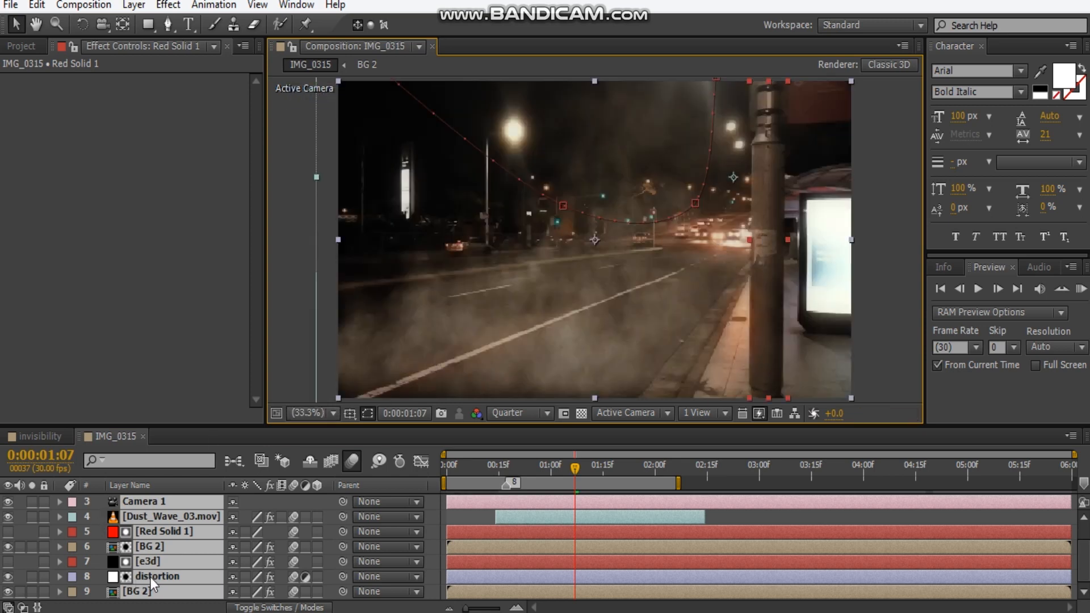
{"action": "left_click", "coordinate": [160, 607]}
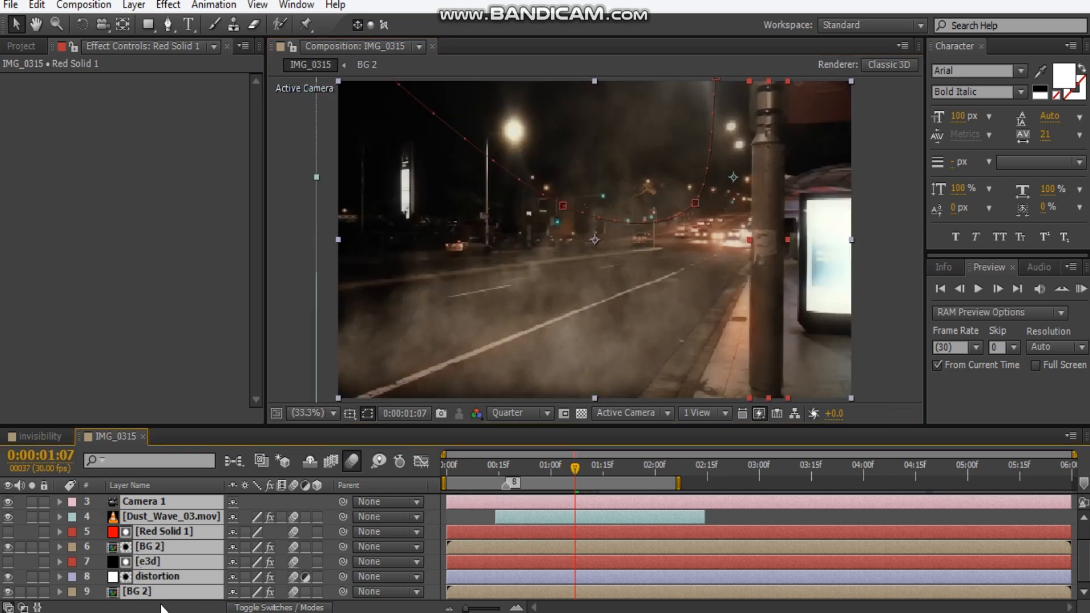
{"action": "left_click", "coordinate": [171, 576]}
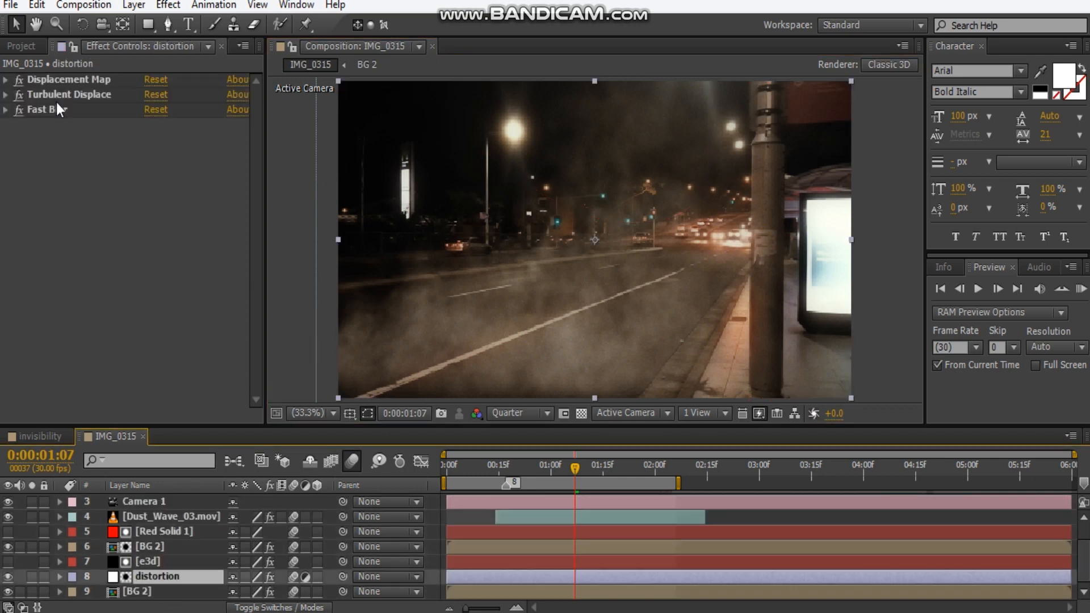
{"action": "left_click", "coordinate": [6, 81]}
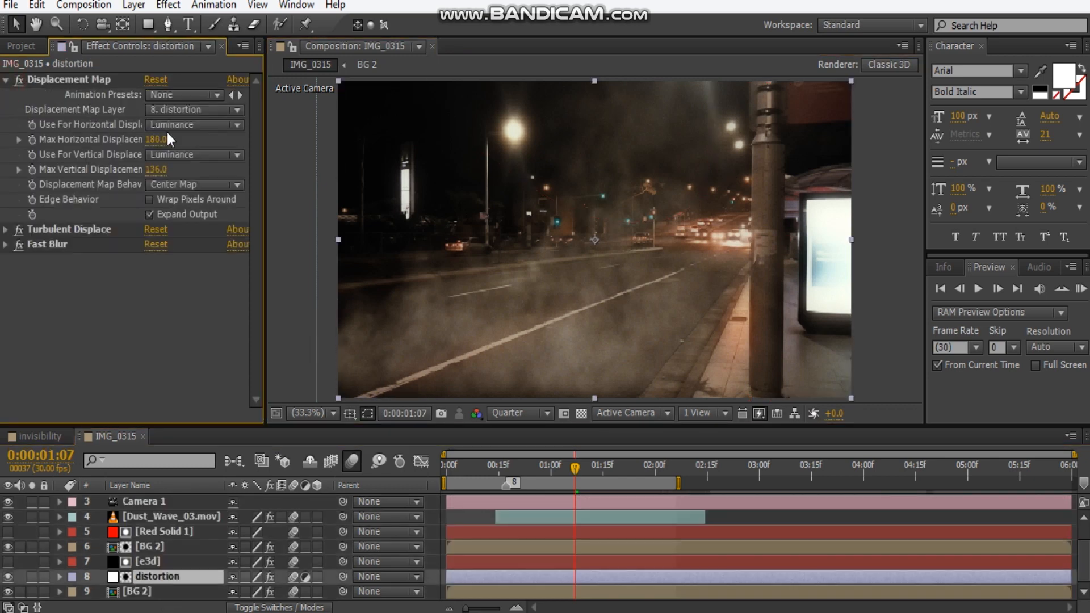
{"action": "left_click_drag", "start_coordinate": [152, 170], "coordinate": [120, 156]}
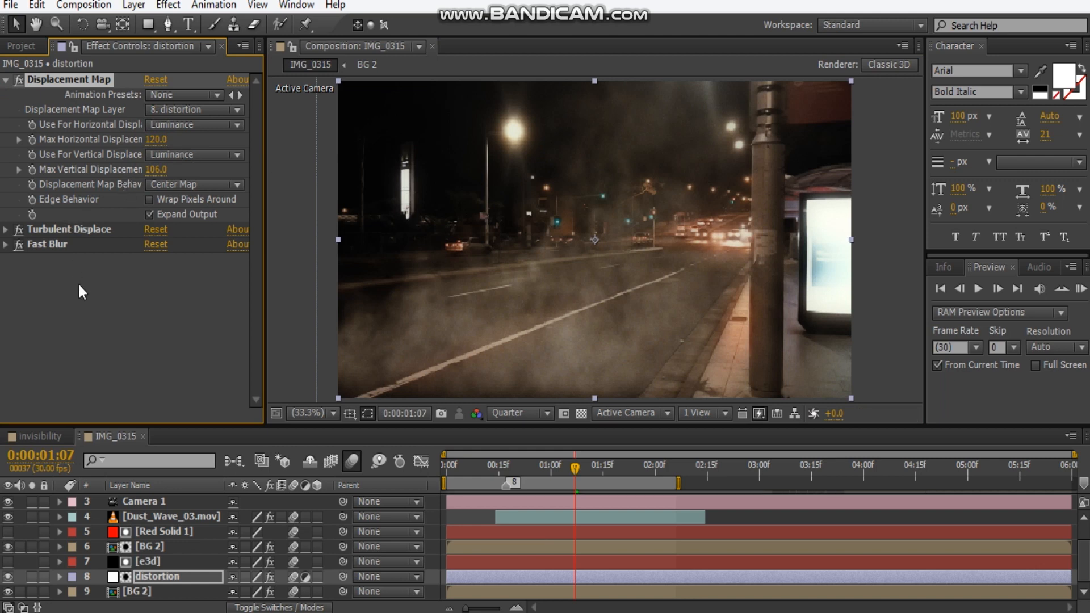
{"action": "left_click", "coordinate": [558, 468]}
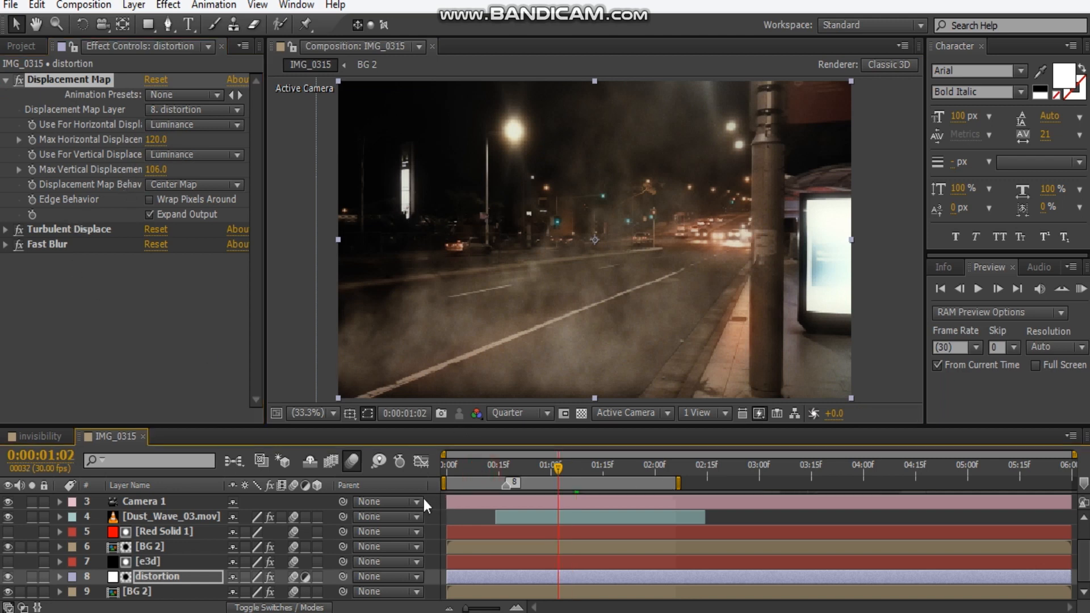